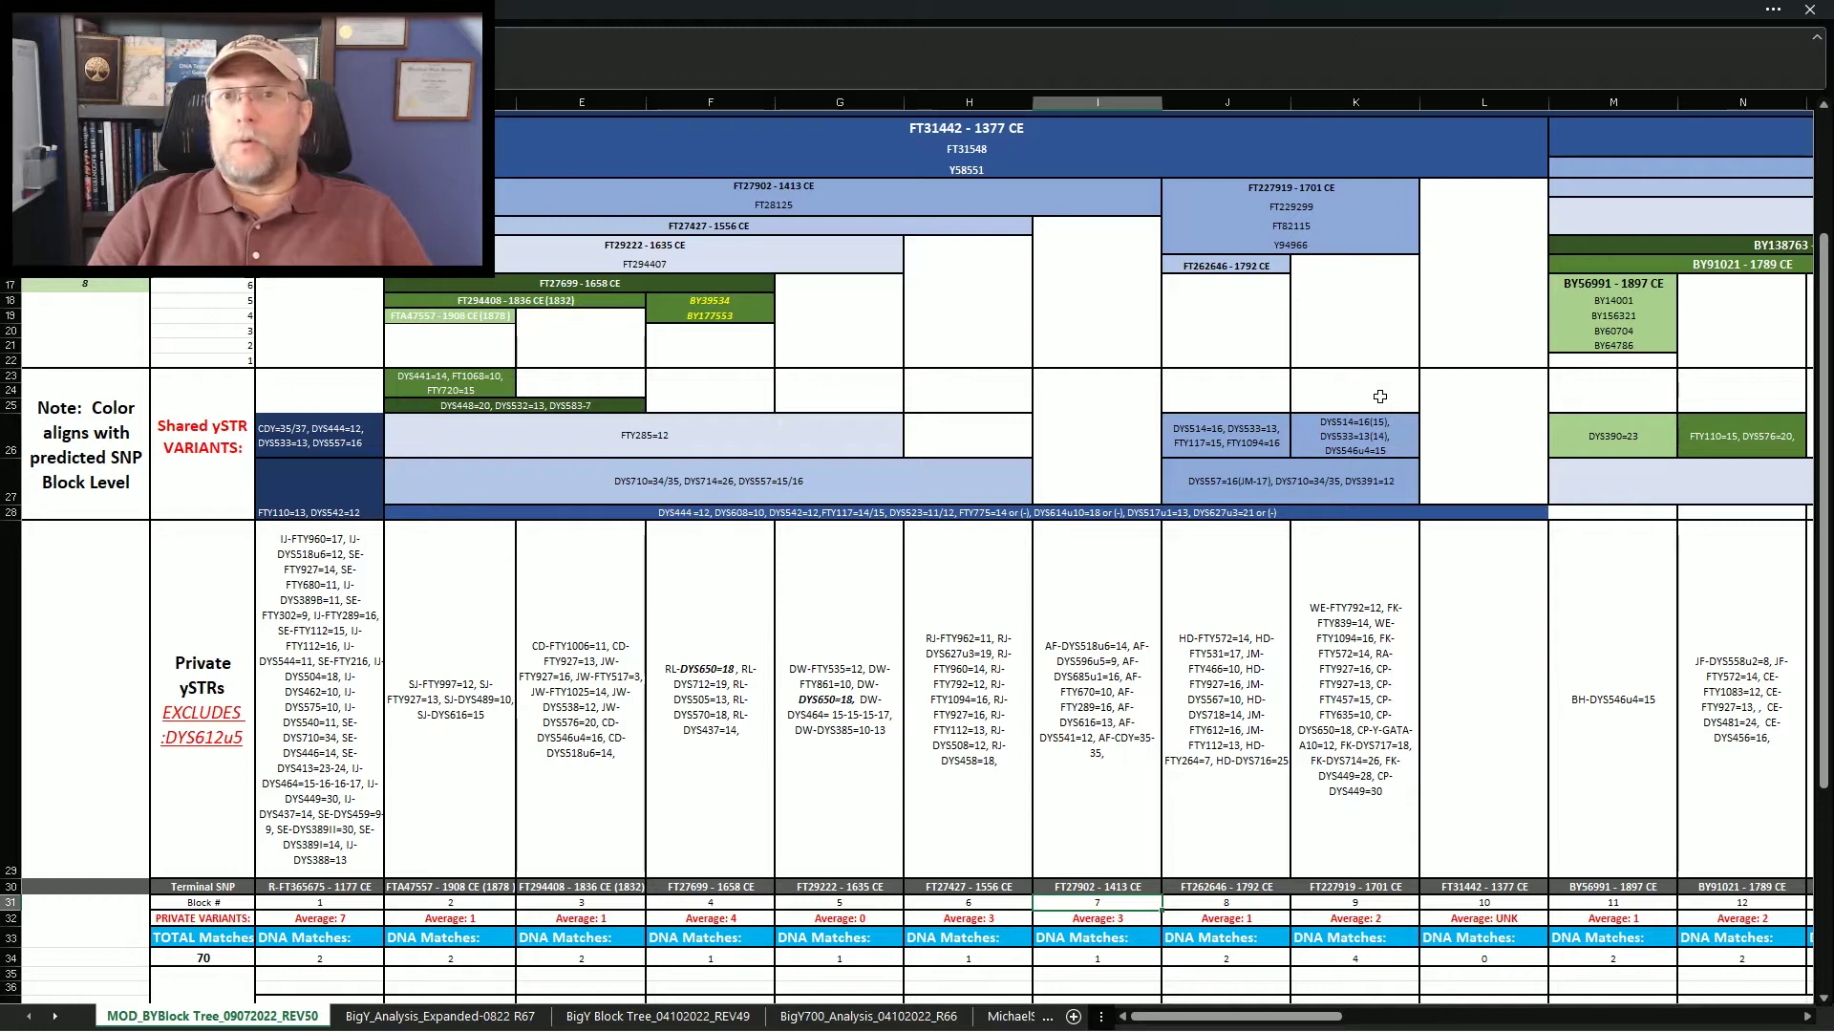
key("ctrl+Page_Down")
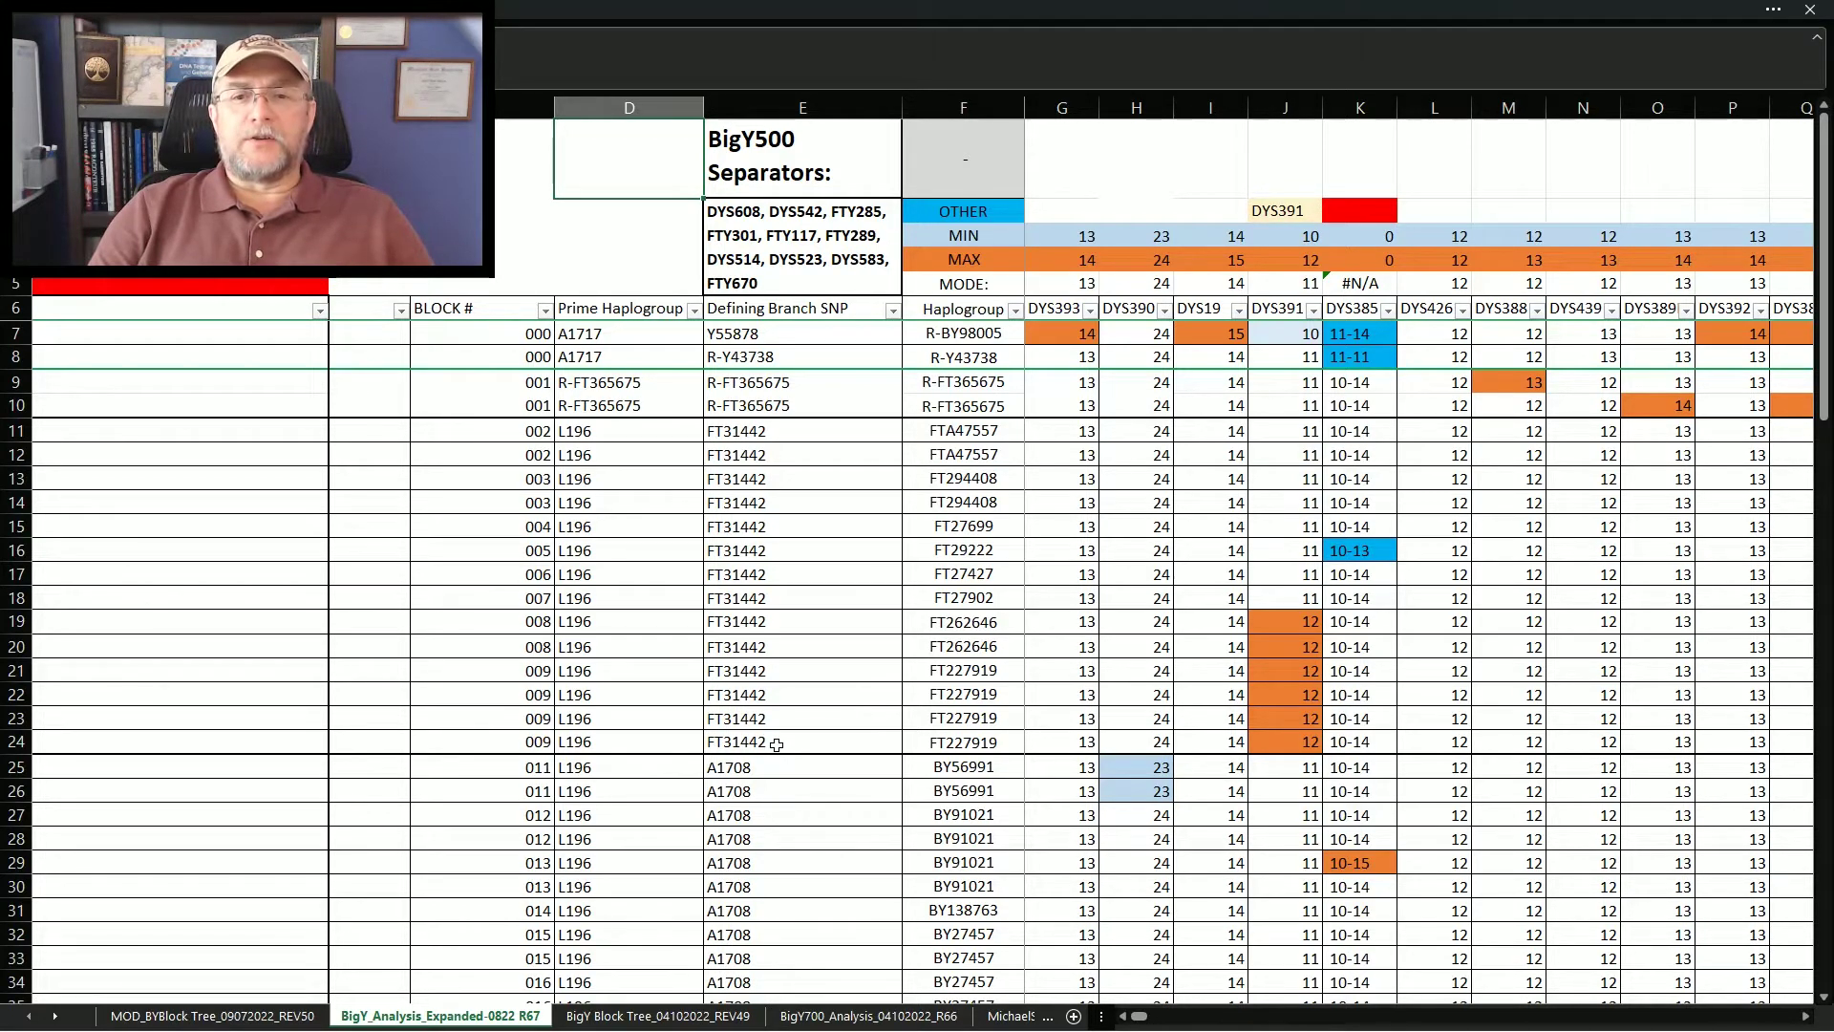
left_click_drag(943, 675, 958, 745)
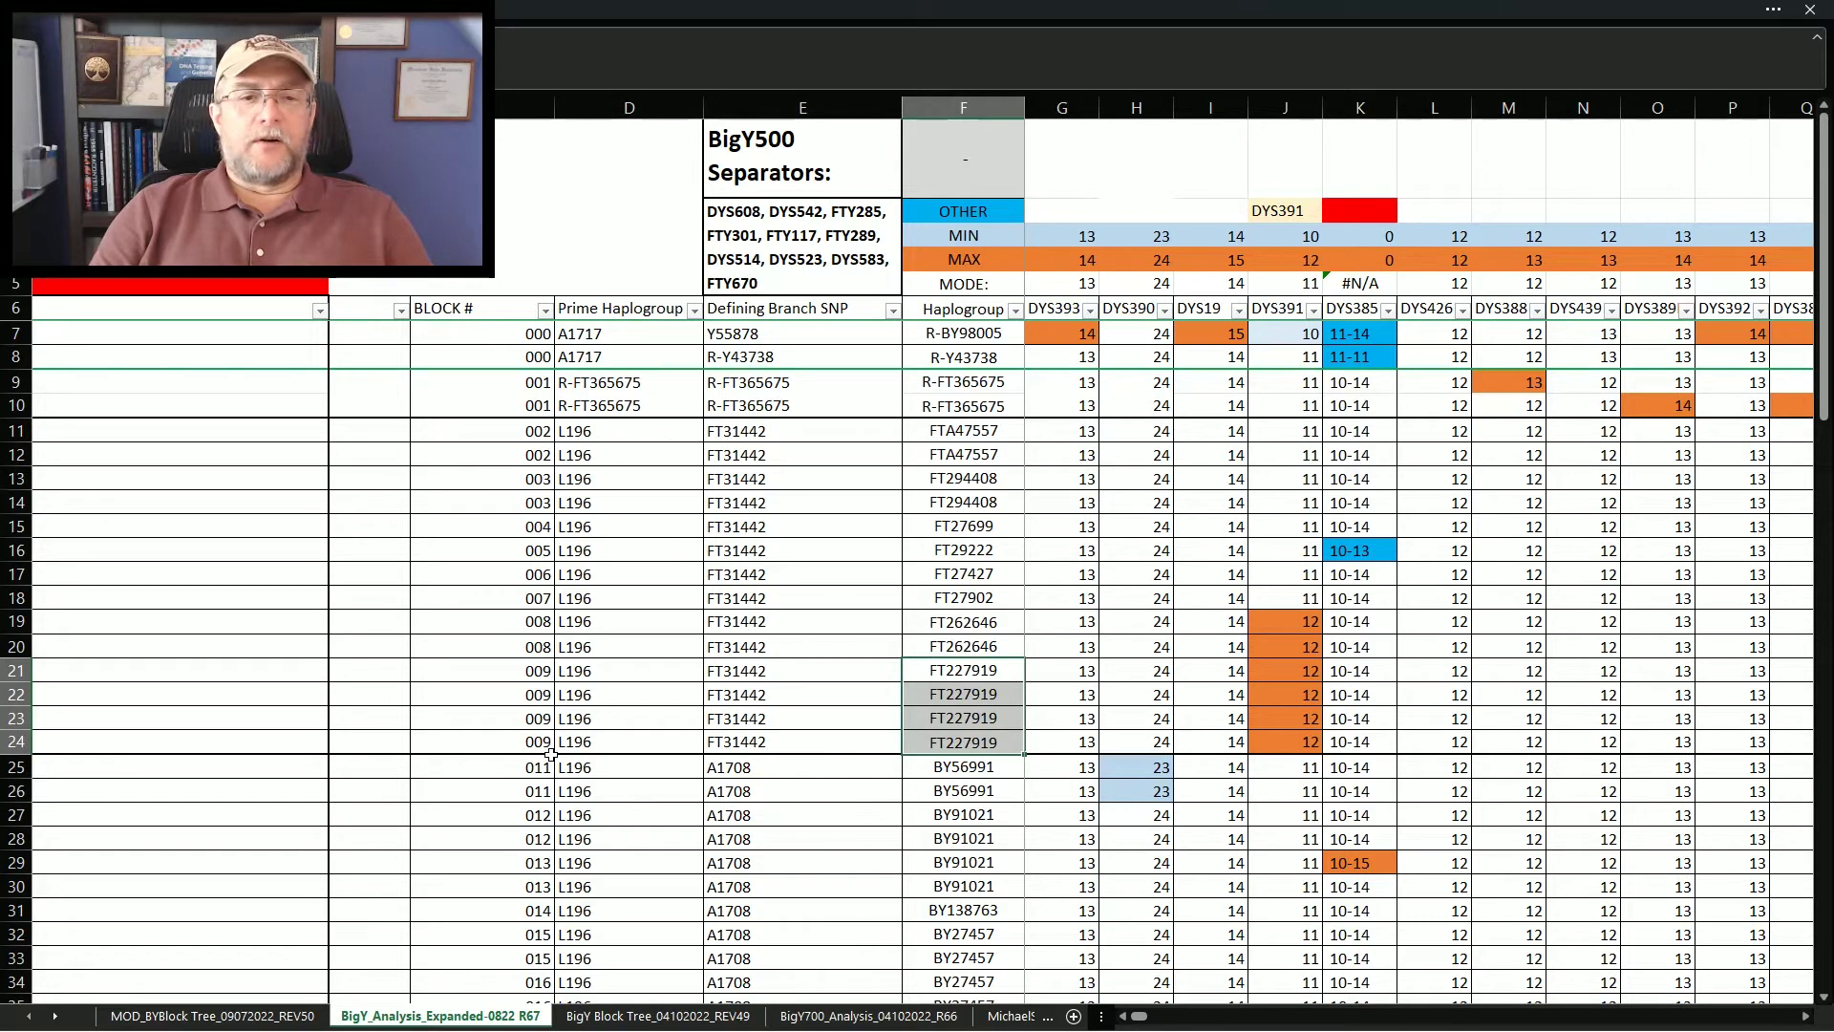
left_click_drag(934, 634, 938, 647)
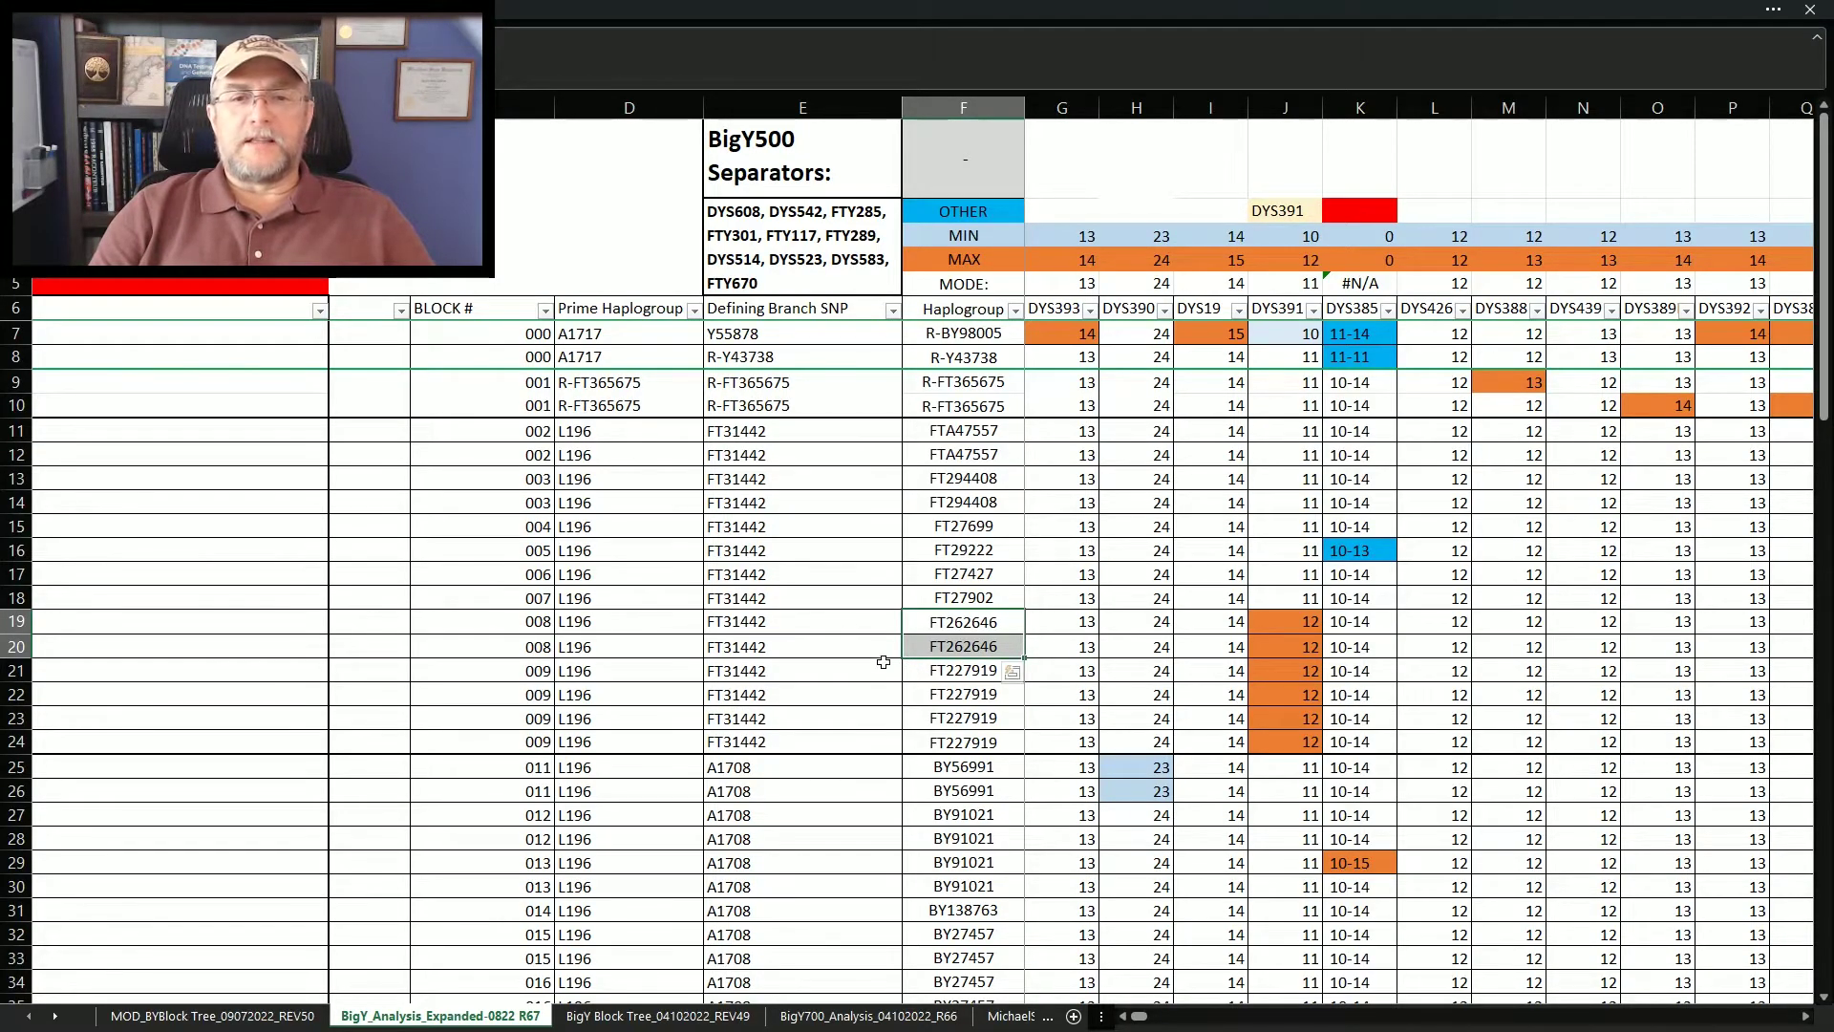
left_click_drag(1299, 622, 1291, 737)
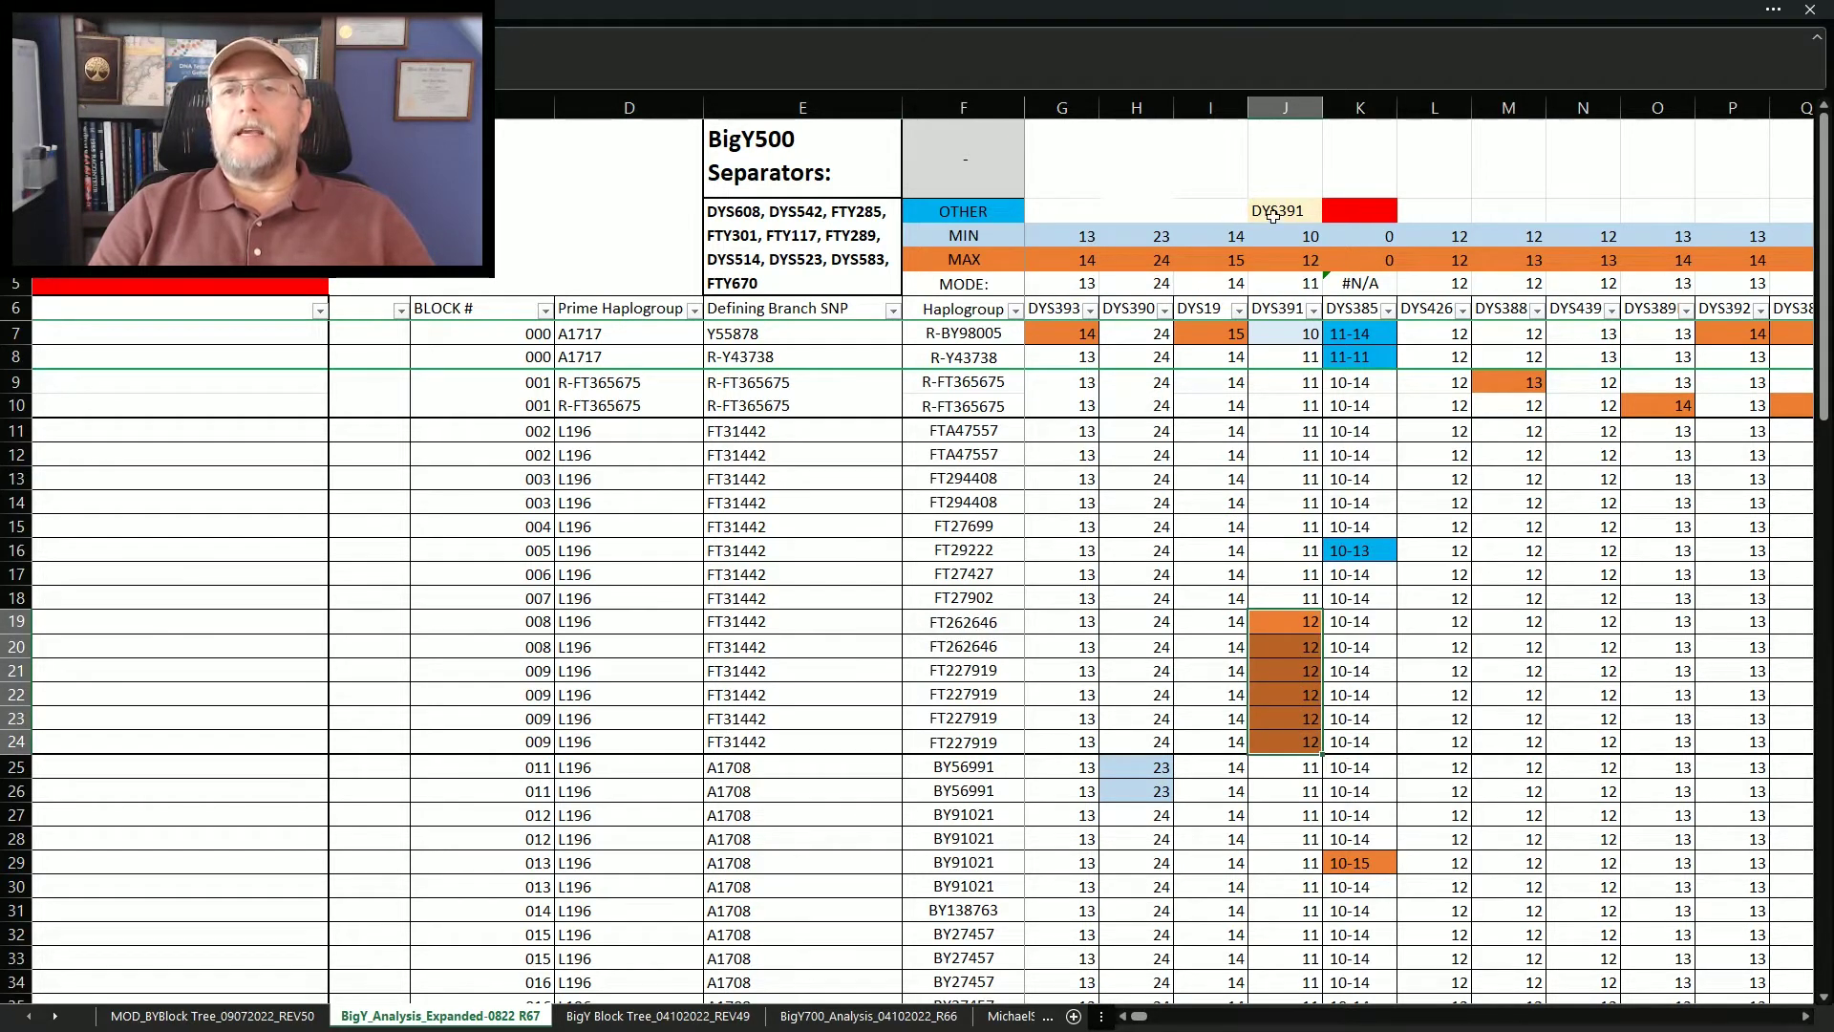
key("ctrl+v")
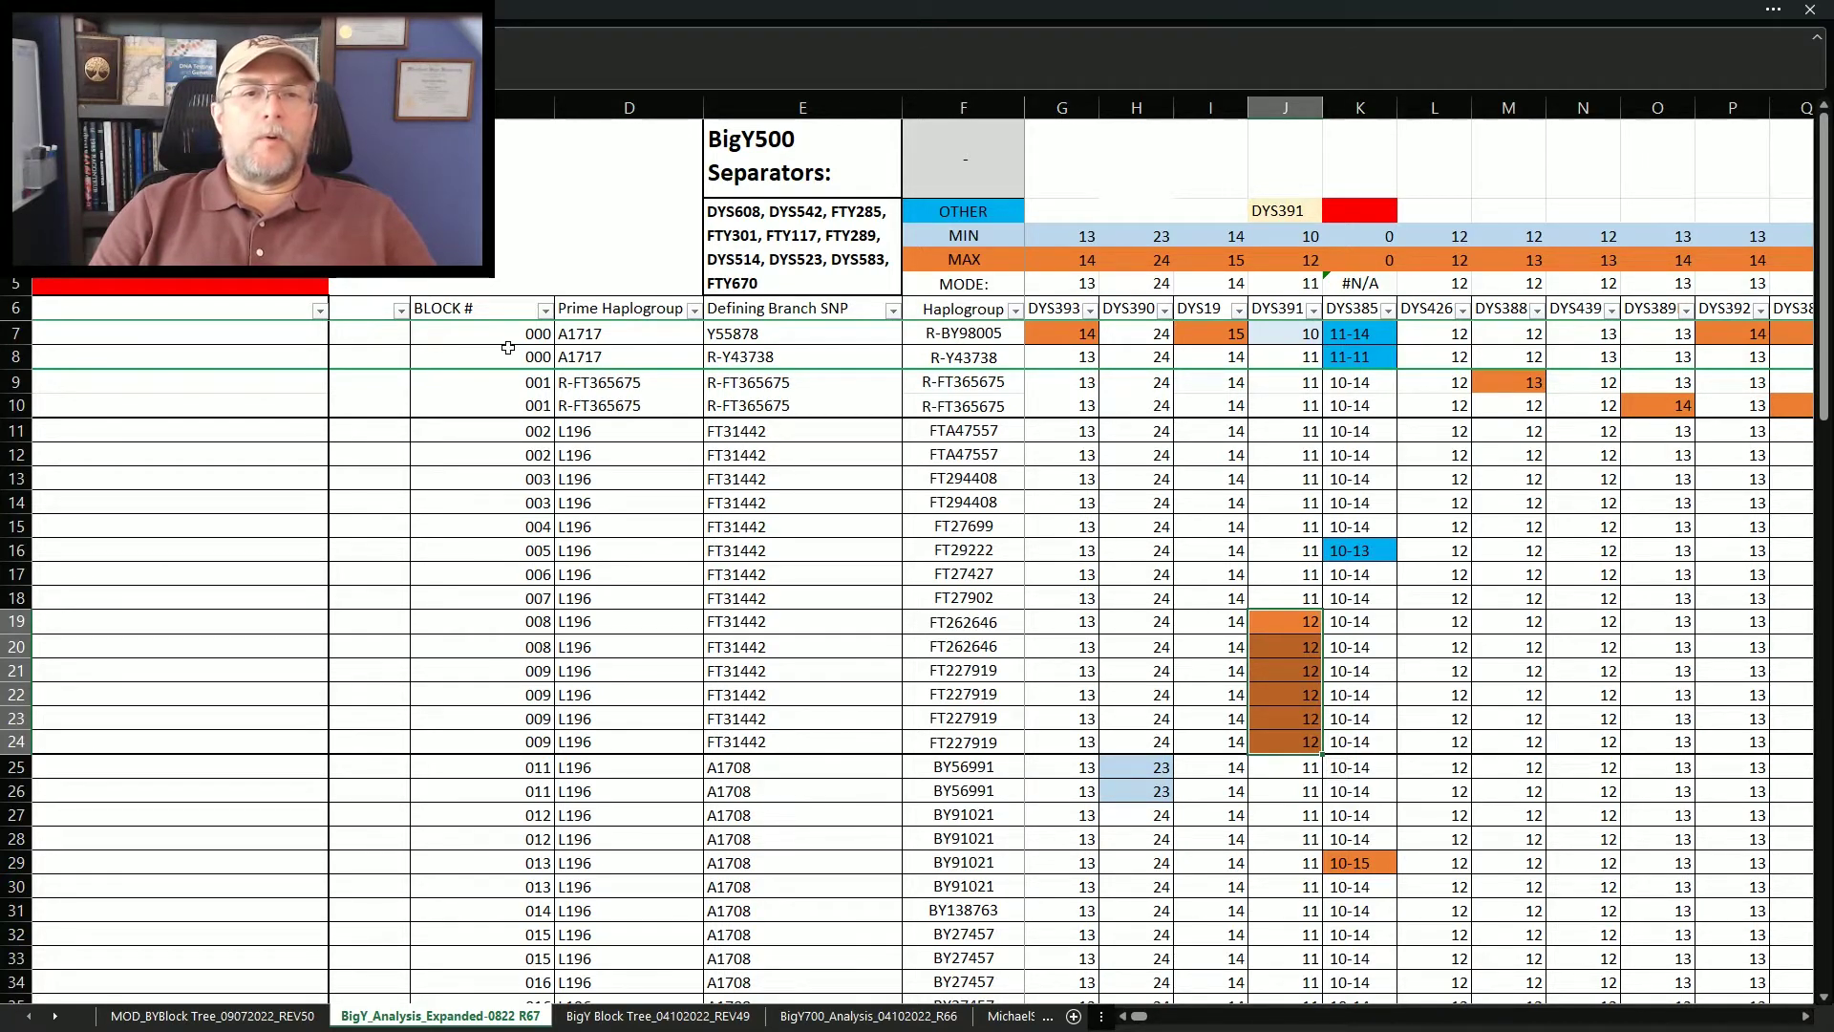
left_click_drag(497, 337, 498, 356)
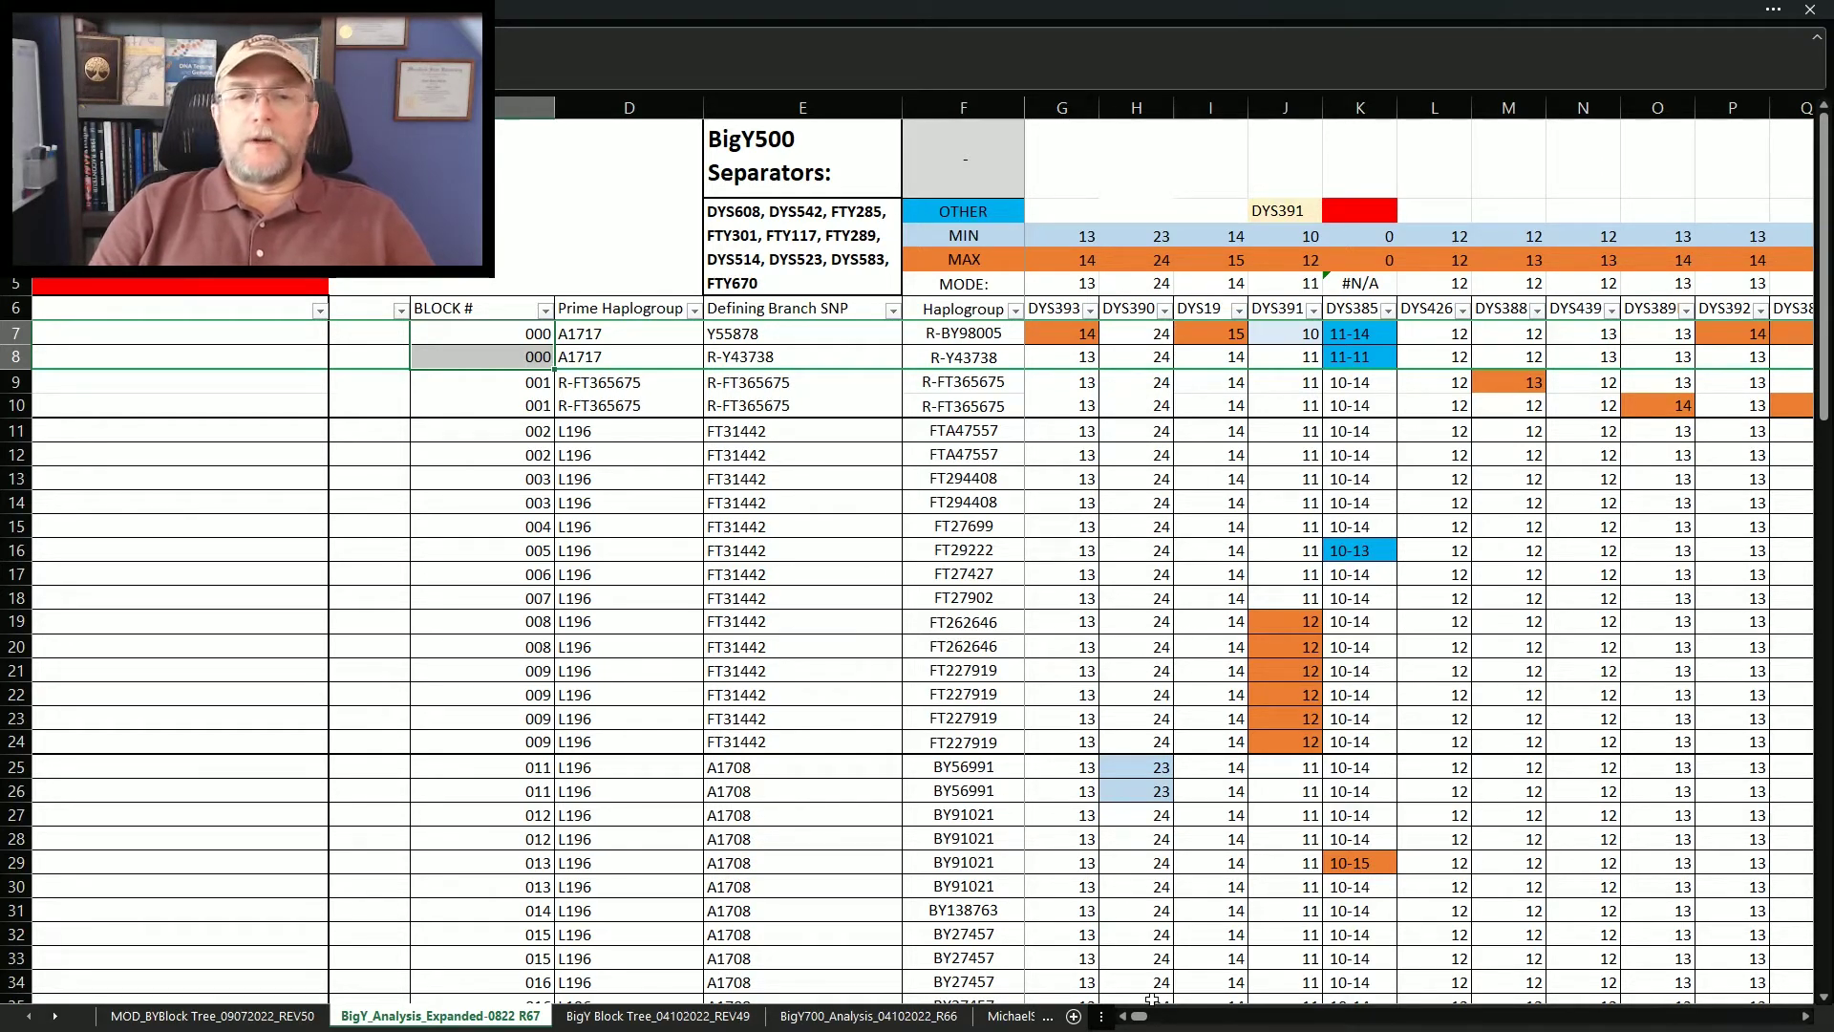
Highlight the FT31442 branch rows and examine their DYS448 values for haplogroups FTA47557 and FT294408
left_click_drag(712, 434, 736, 741)
left_click_drag(1137, 1016, 1149, 1023)
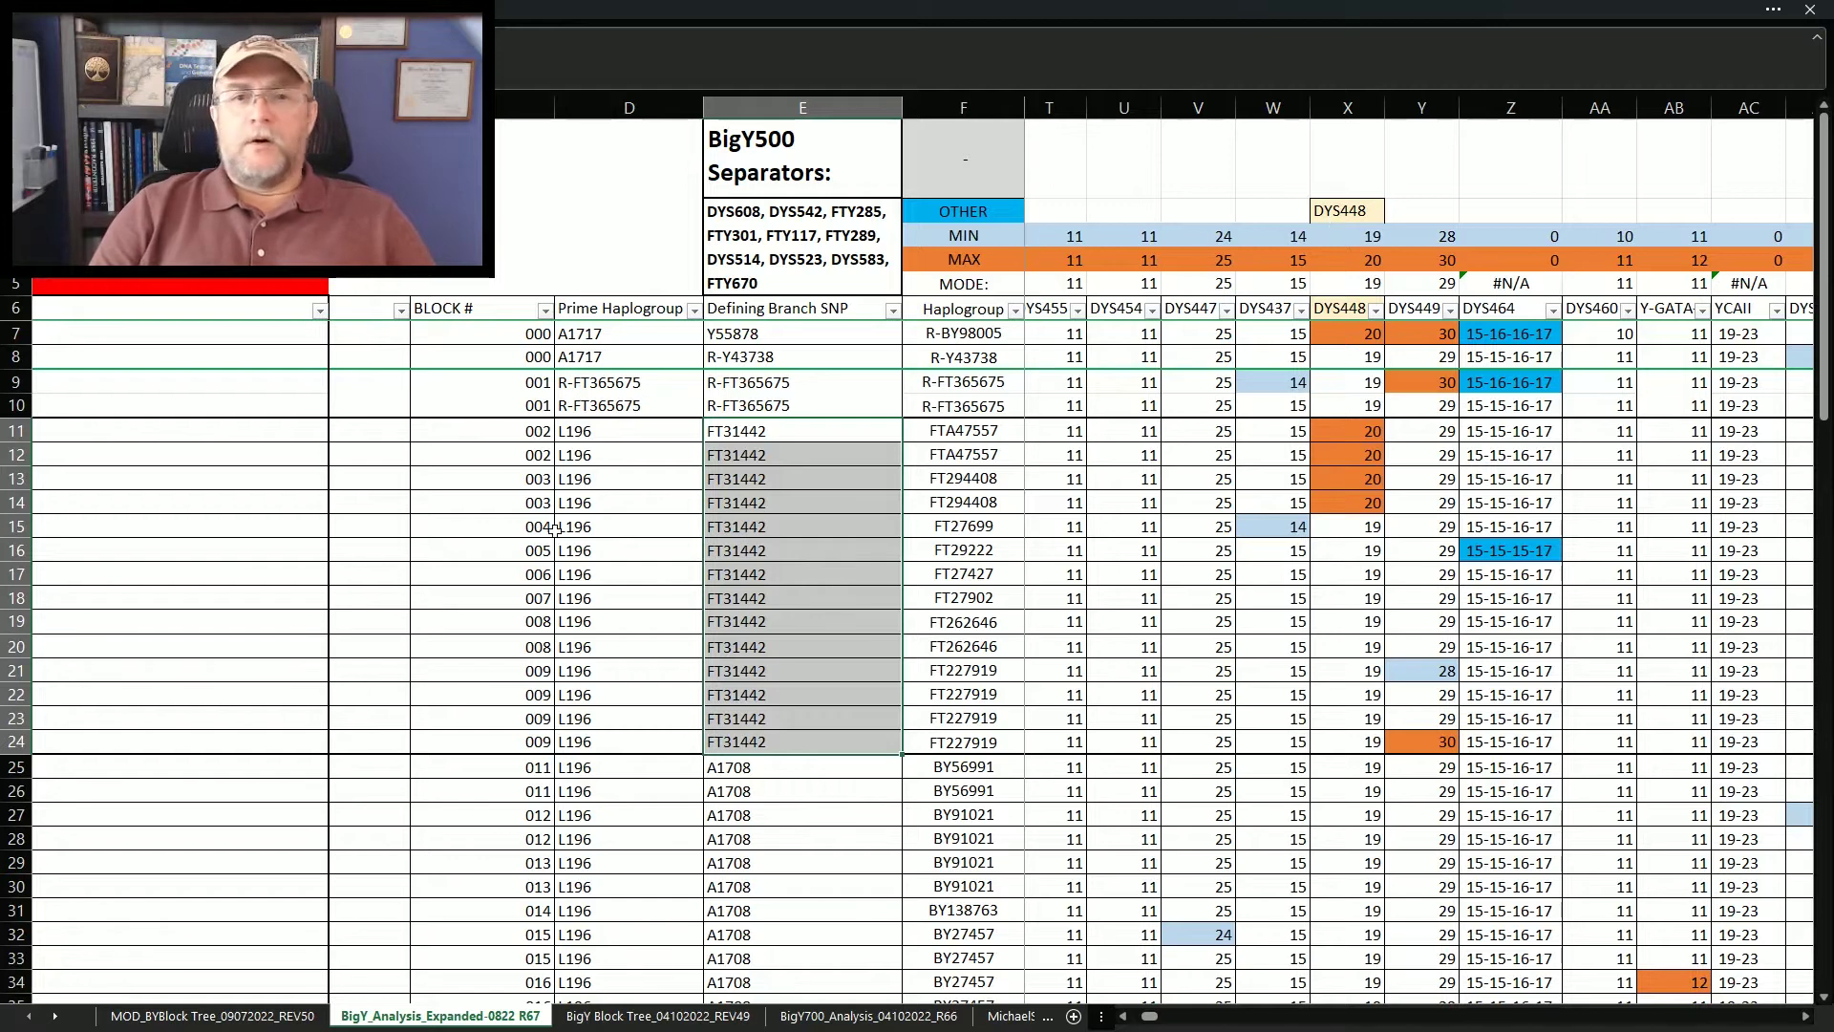
left_click(803, 458)
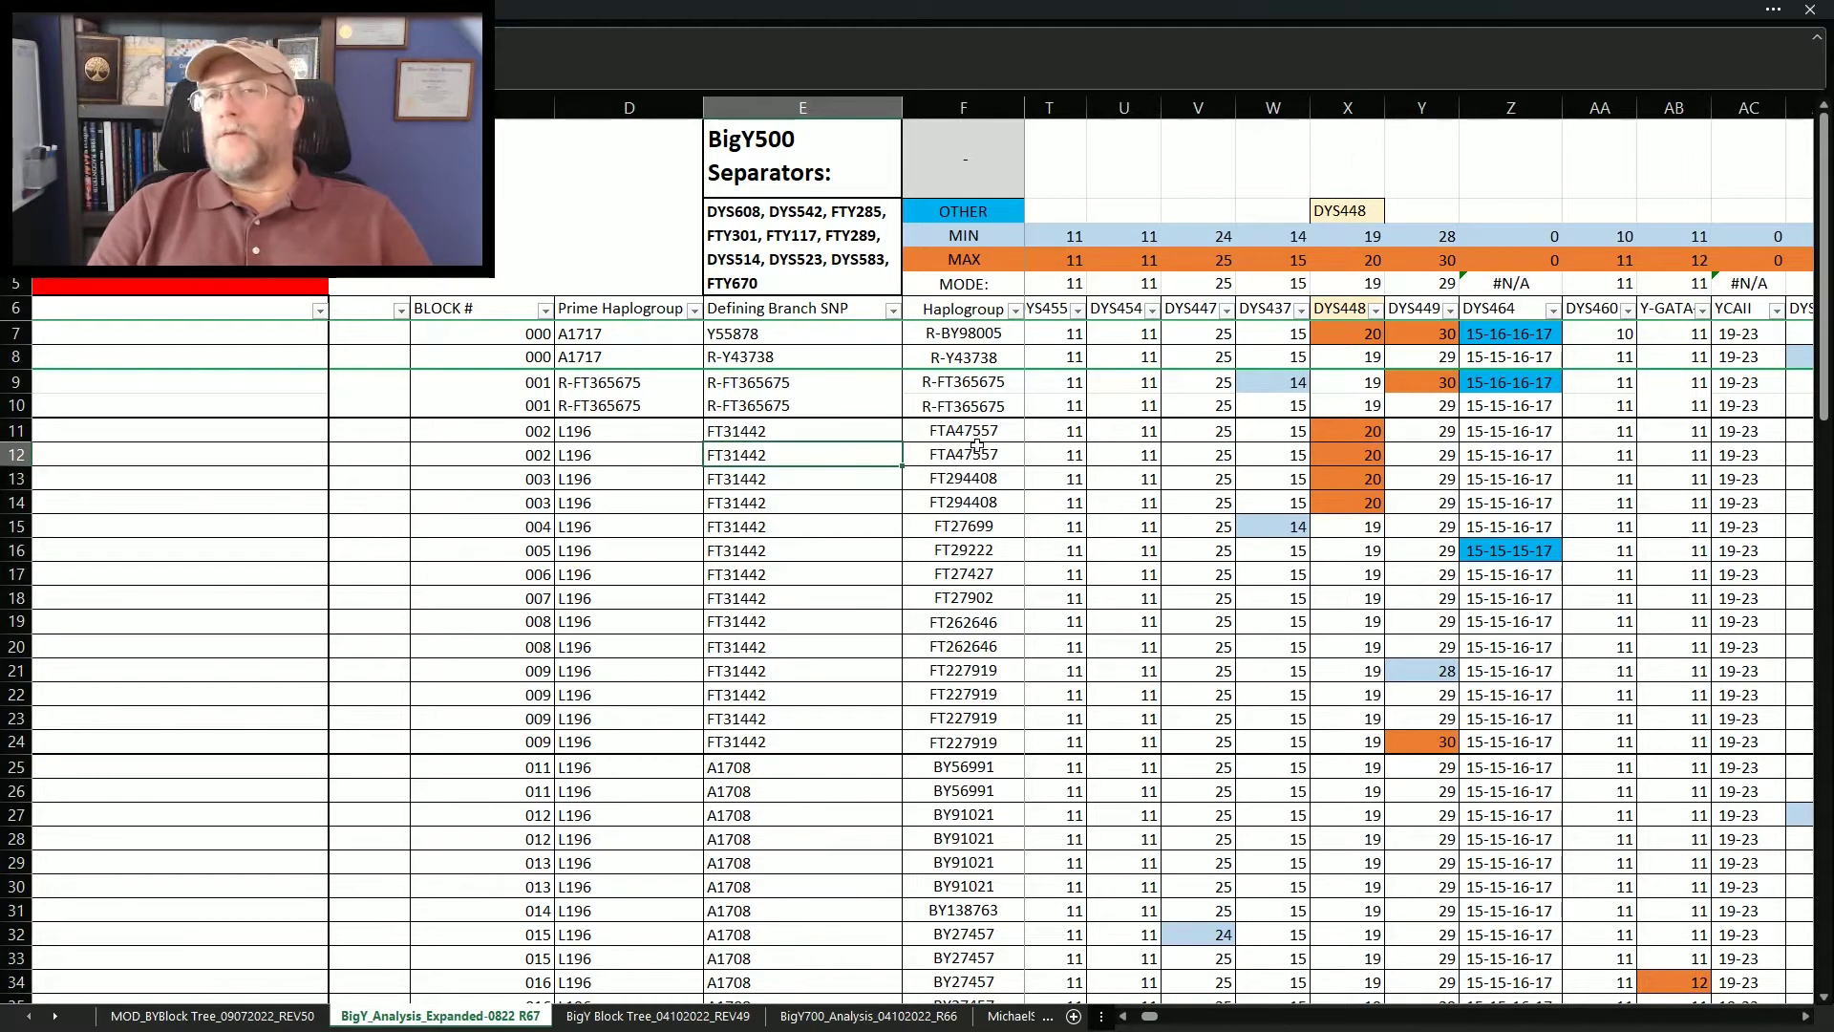
left_click_drag(967, 432, 969, 454)
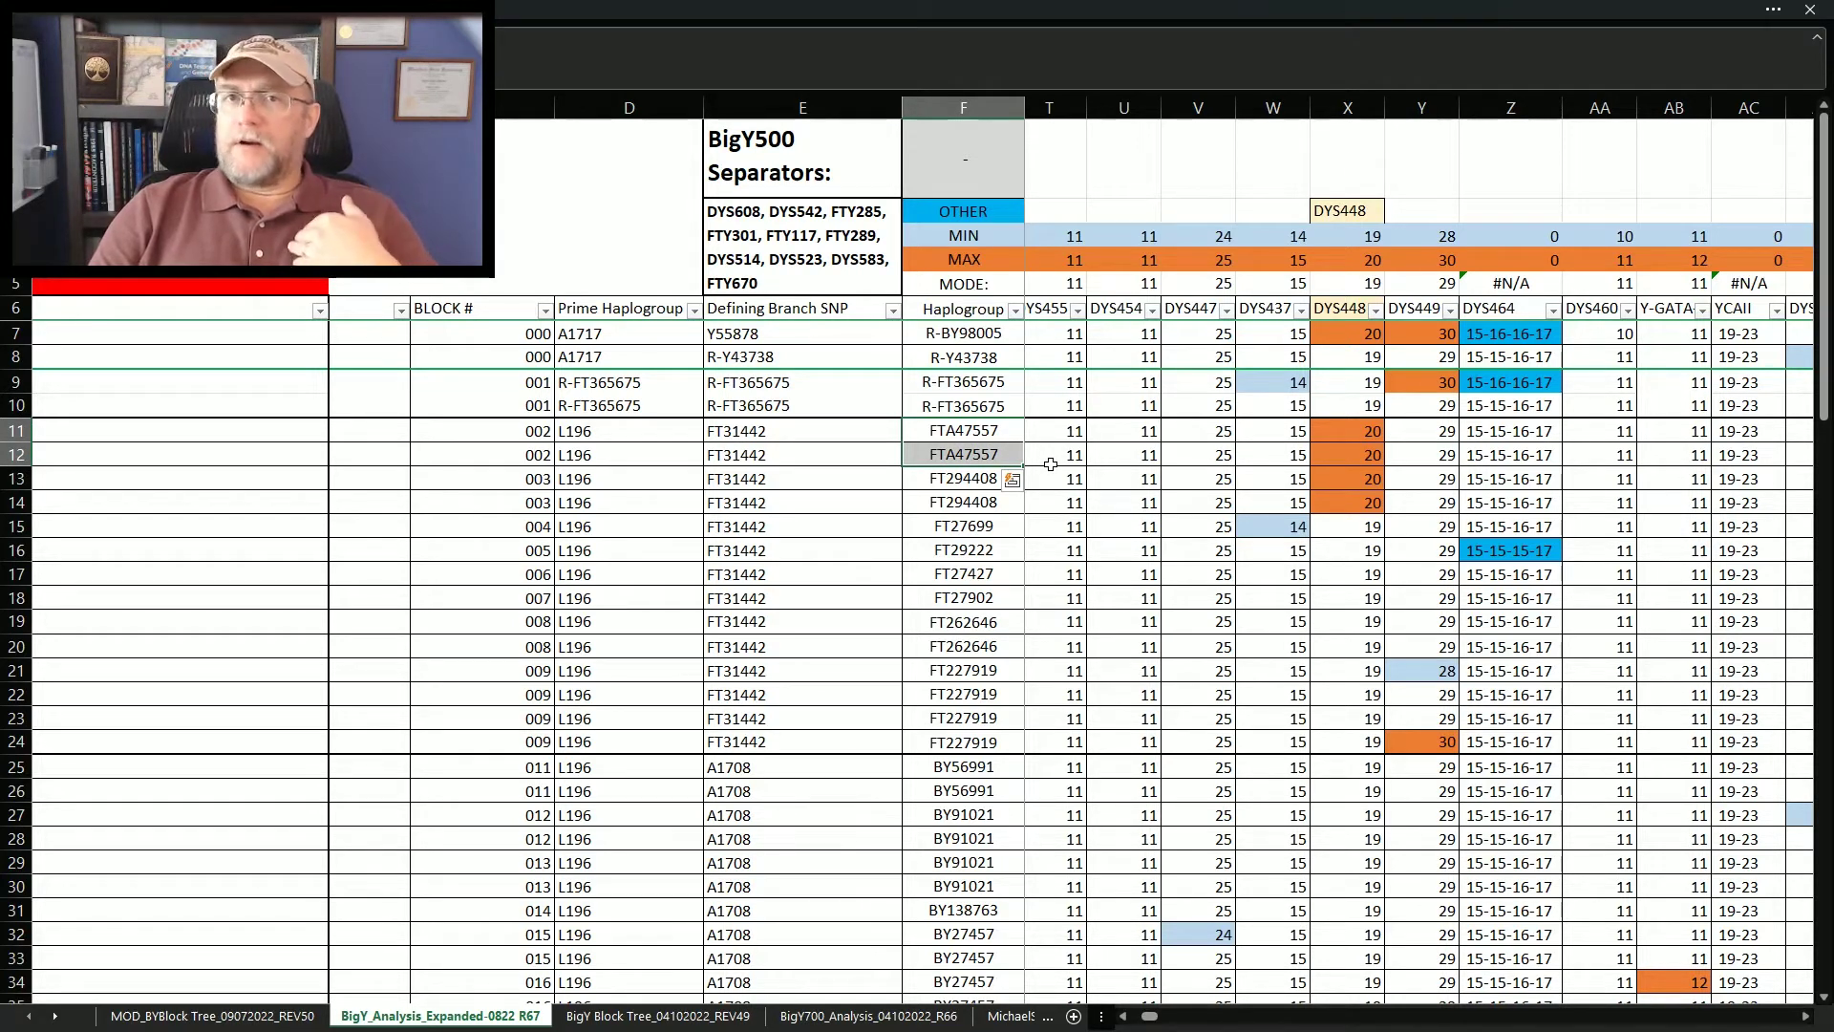
left_click(1346, 436)
left_click_drag(1347, 437, 1346, 456)
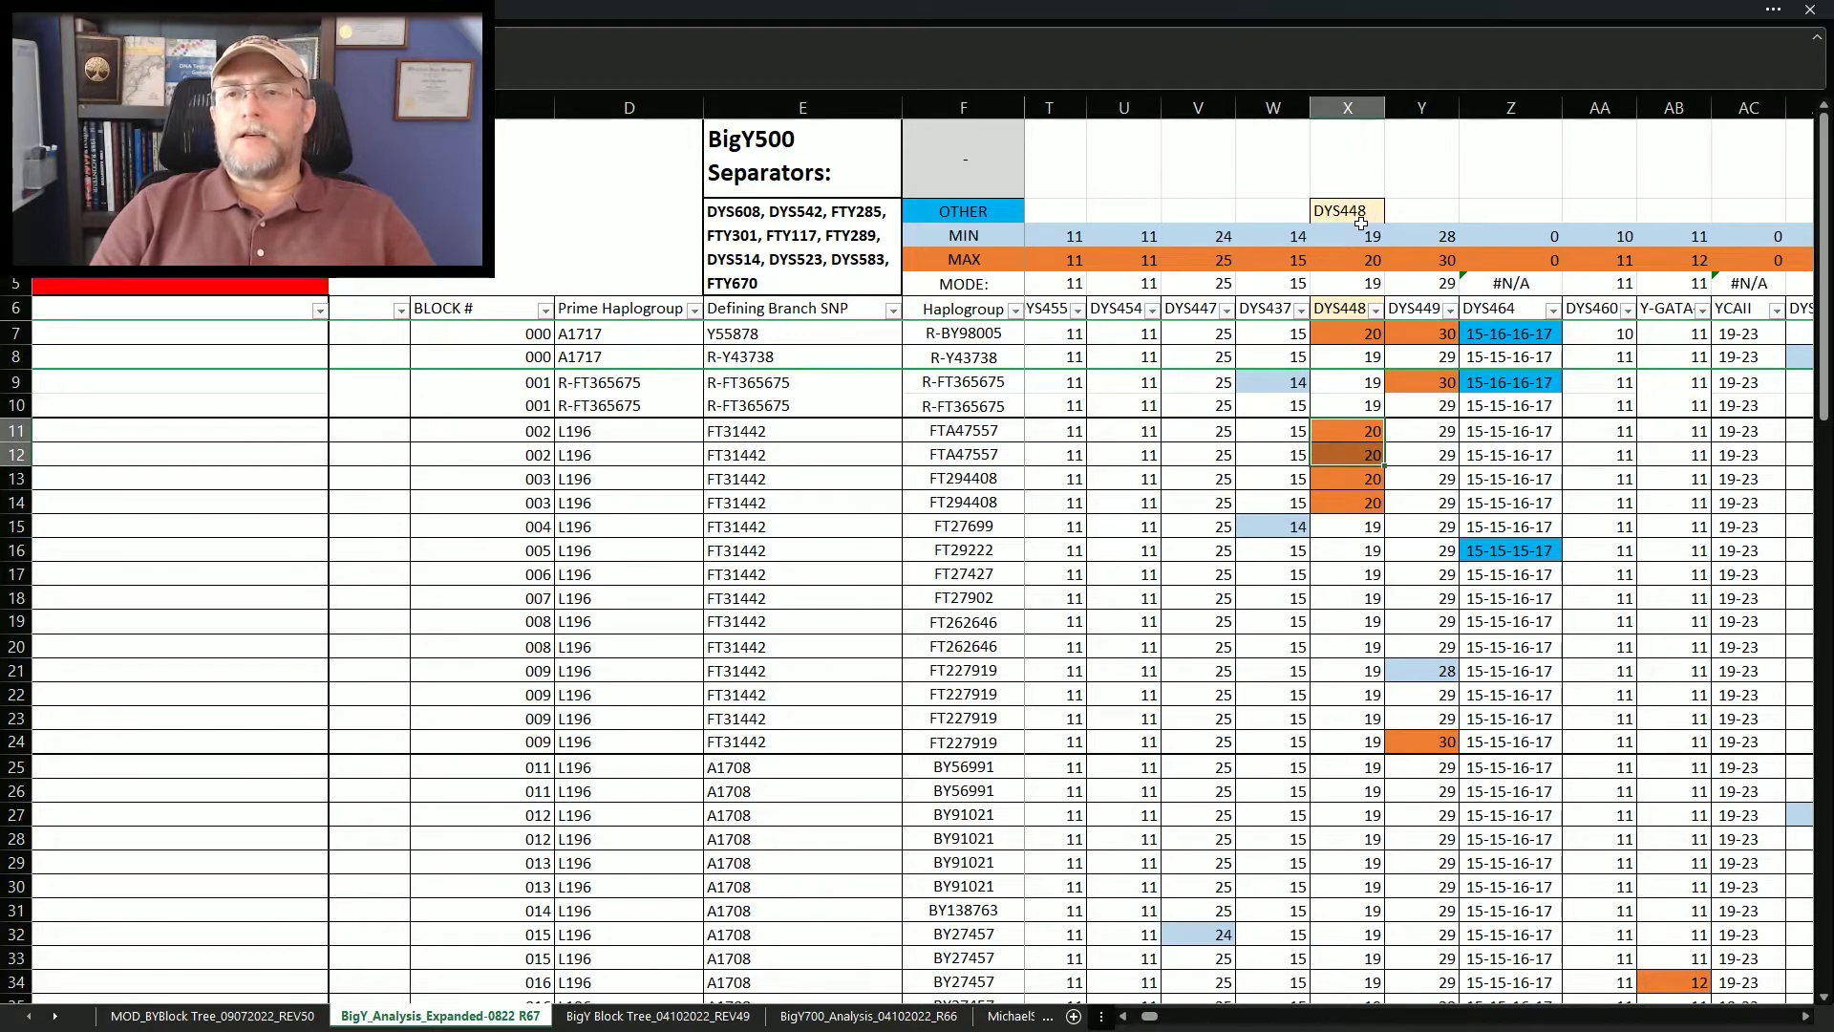
left_click_drag(953, 425, 955, 505)
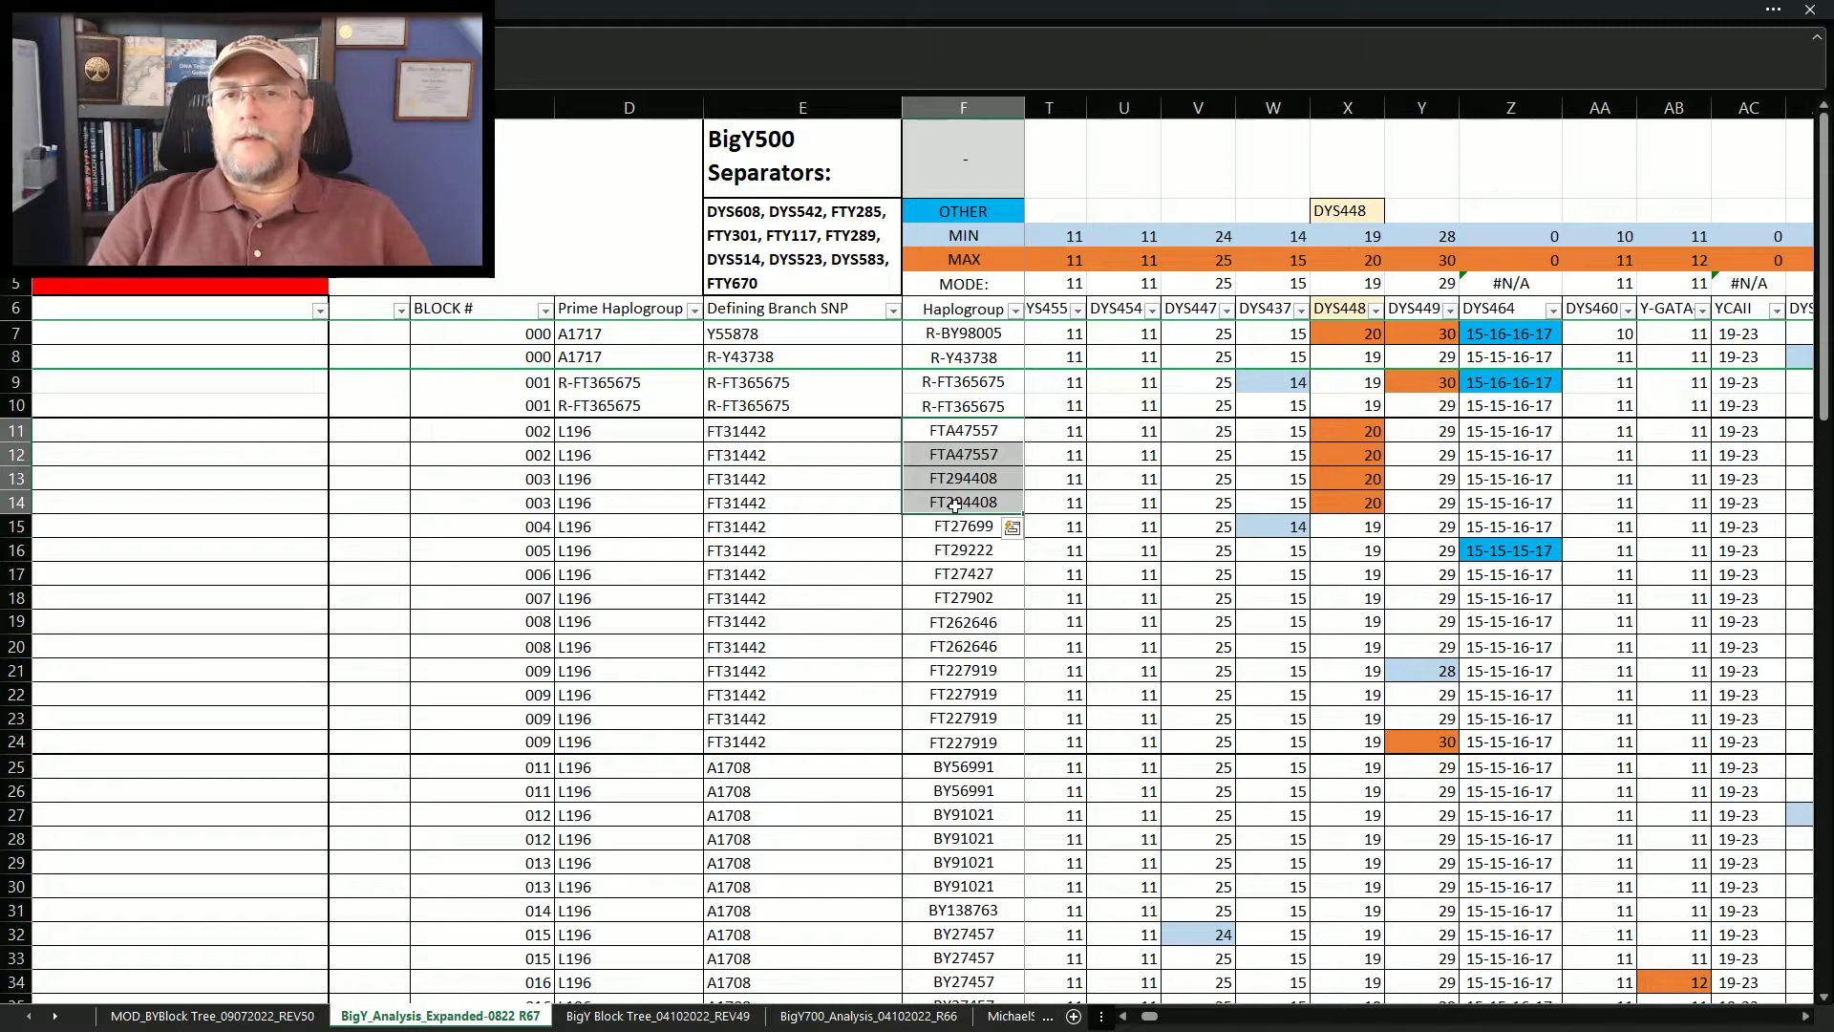
left_click_drag(1331, 432, 1337, 503)
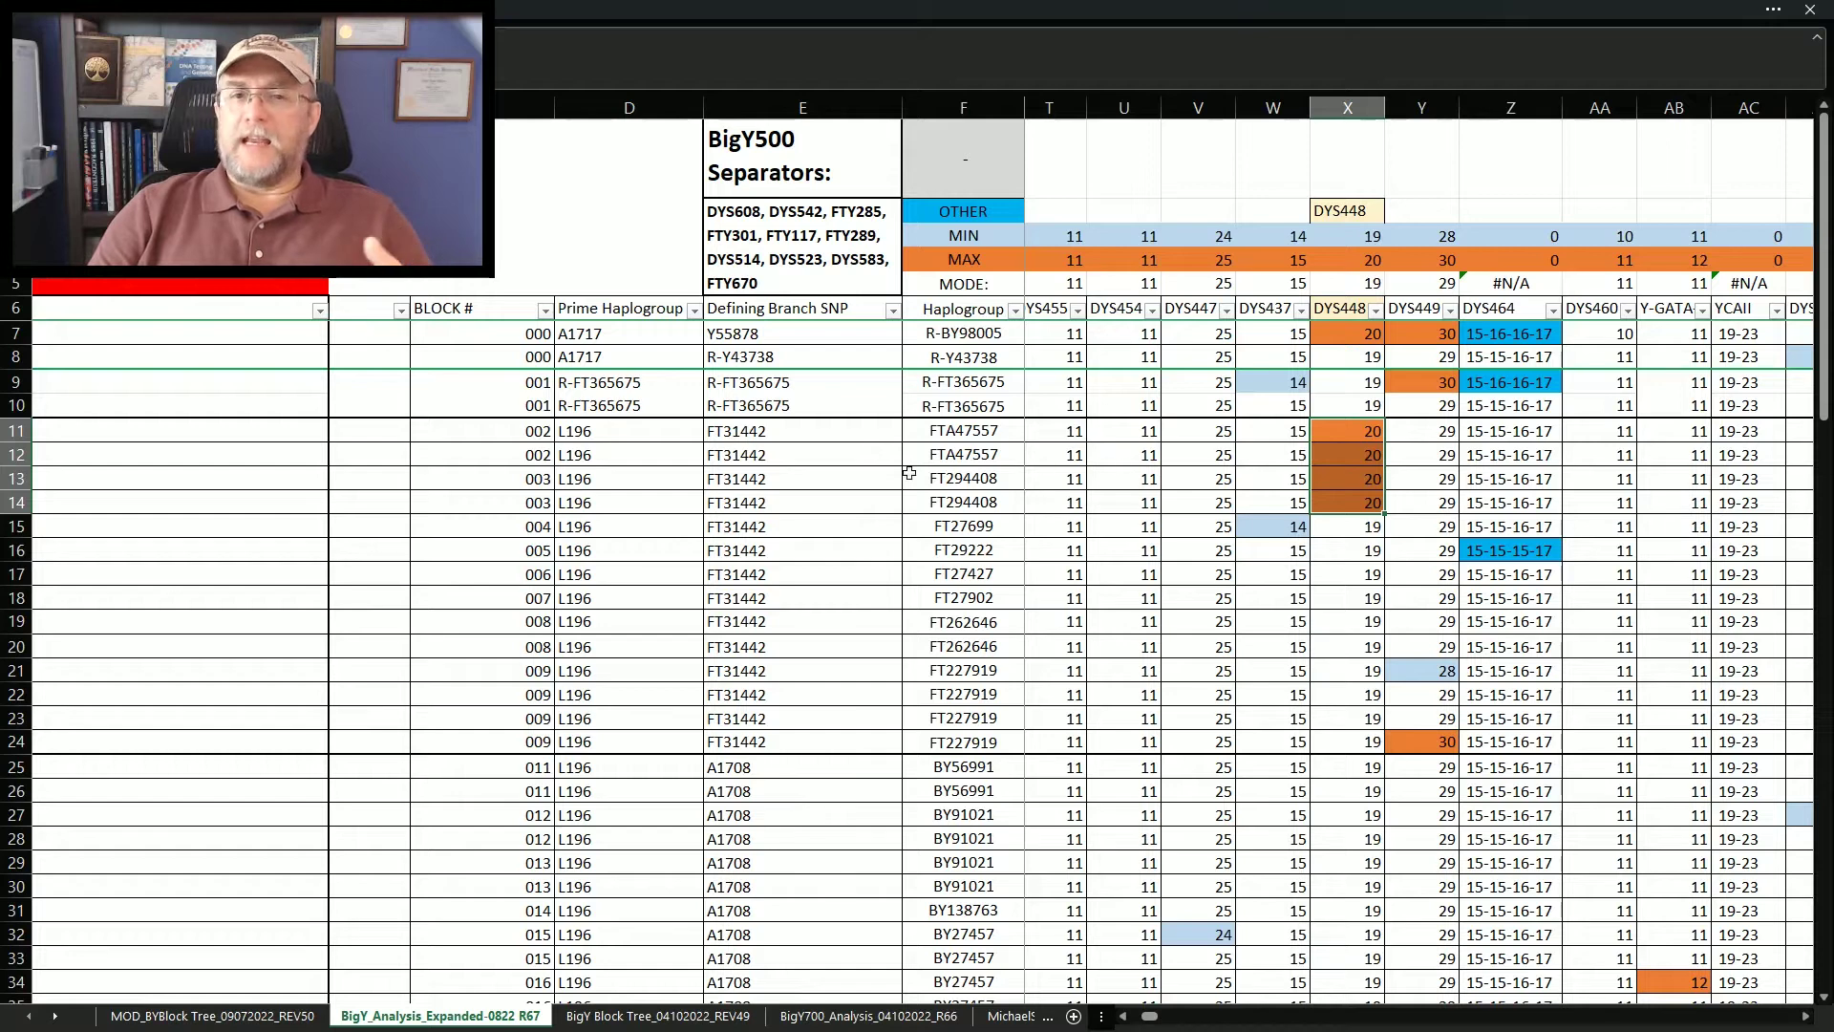
left_click(1102, 486)
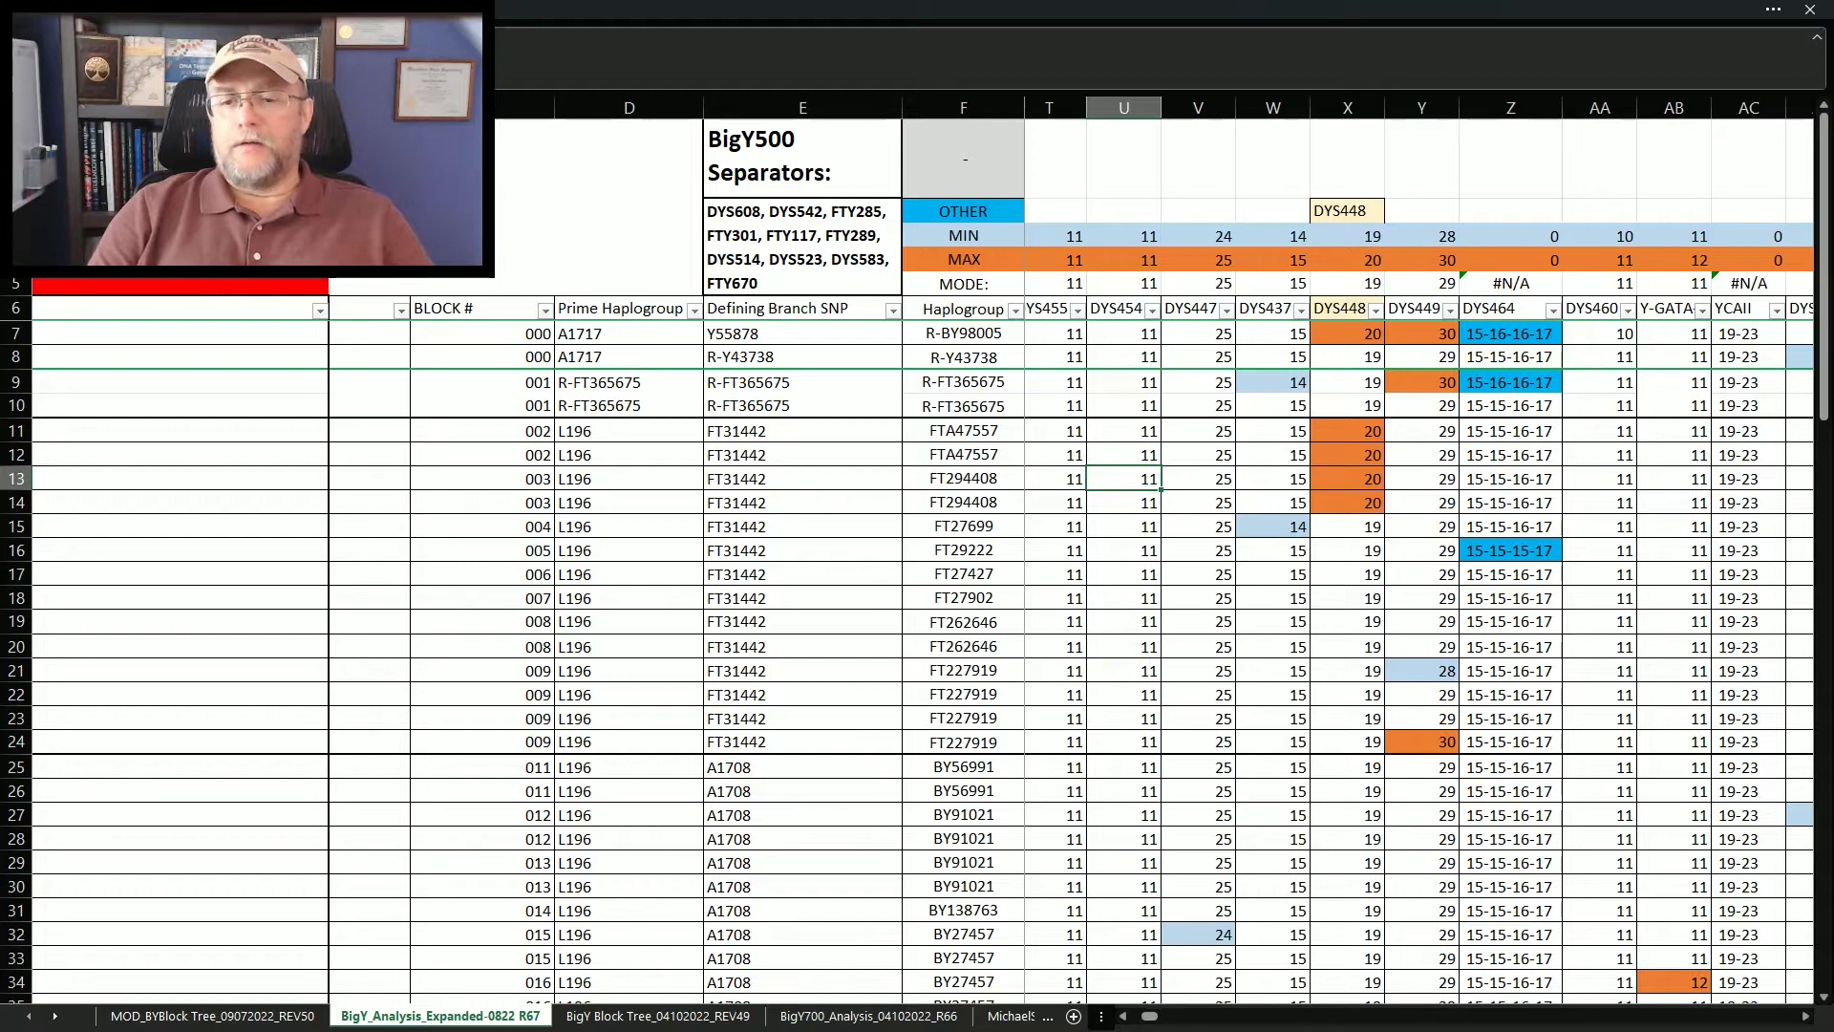
Examine the CDY marker column, comparing the R-FT365675 rows with the L196 rows beneath them
left_click_drag(1149, 1016, 1160, 1018)
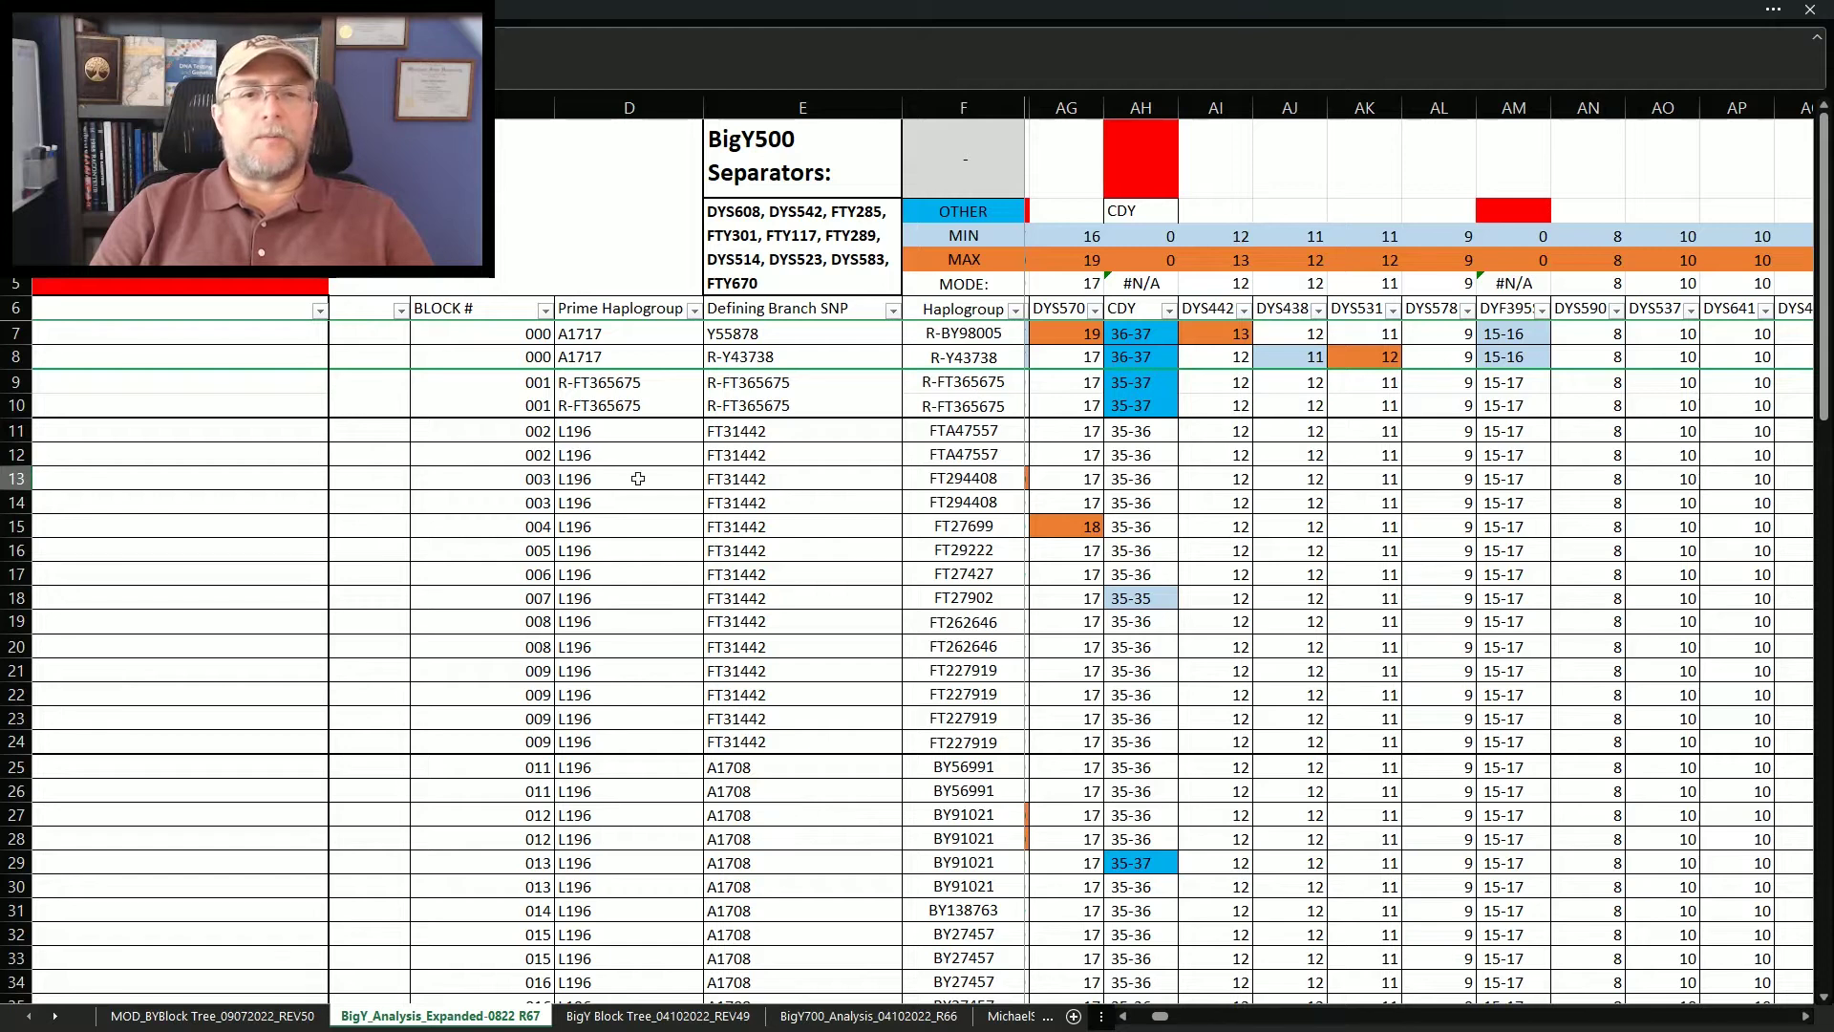
left_click_drag(586, 455, 563, 406)
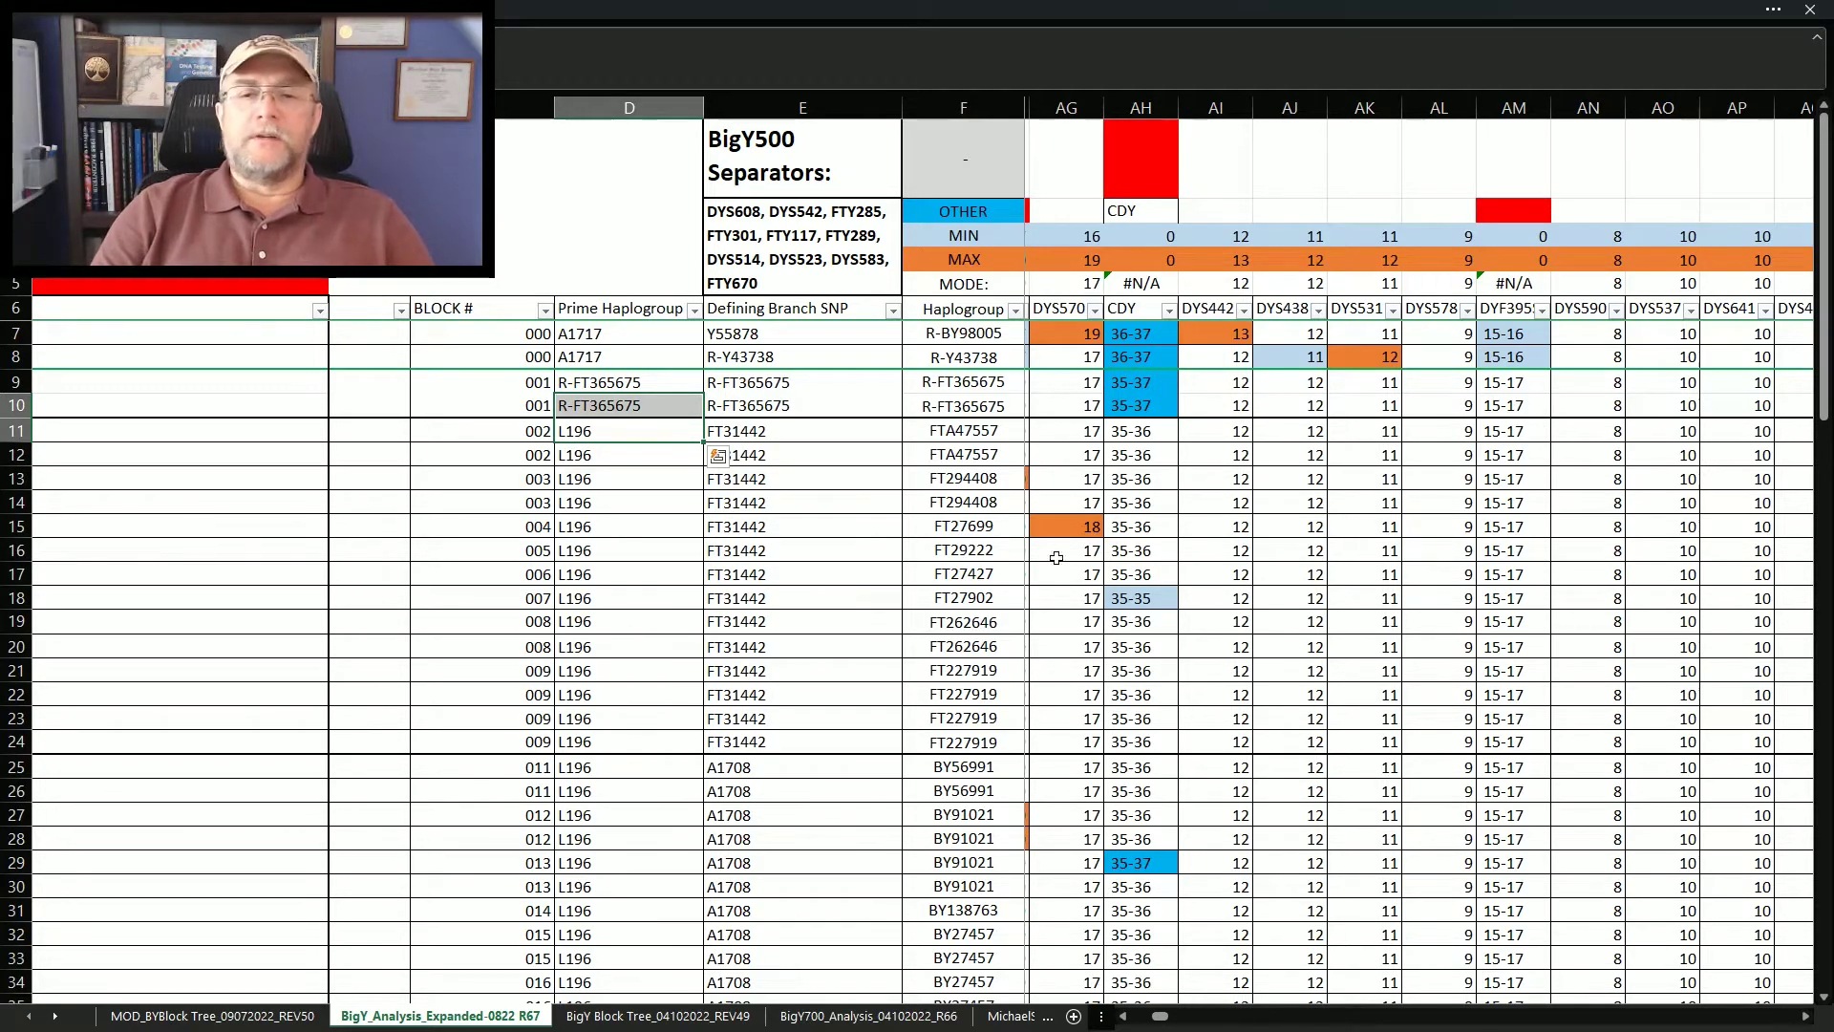
left_click(1137, 456)
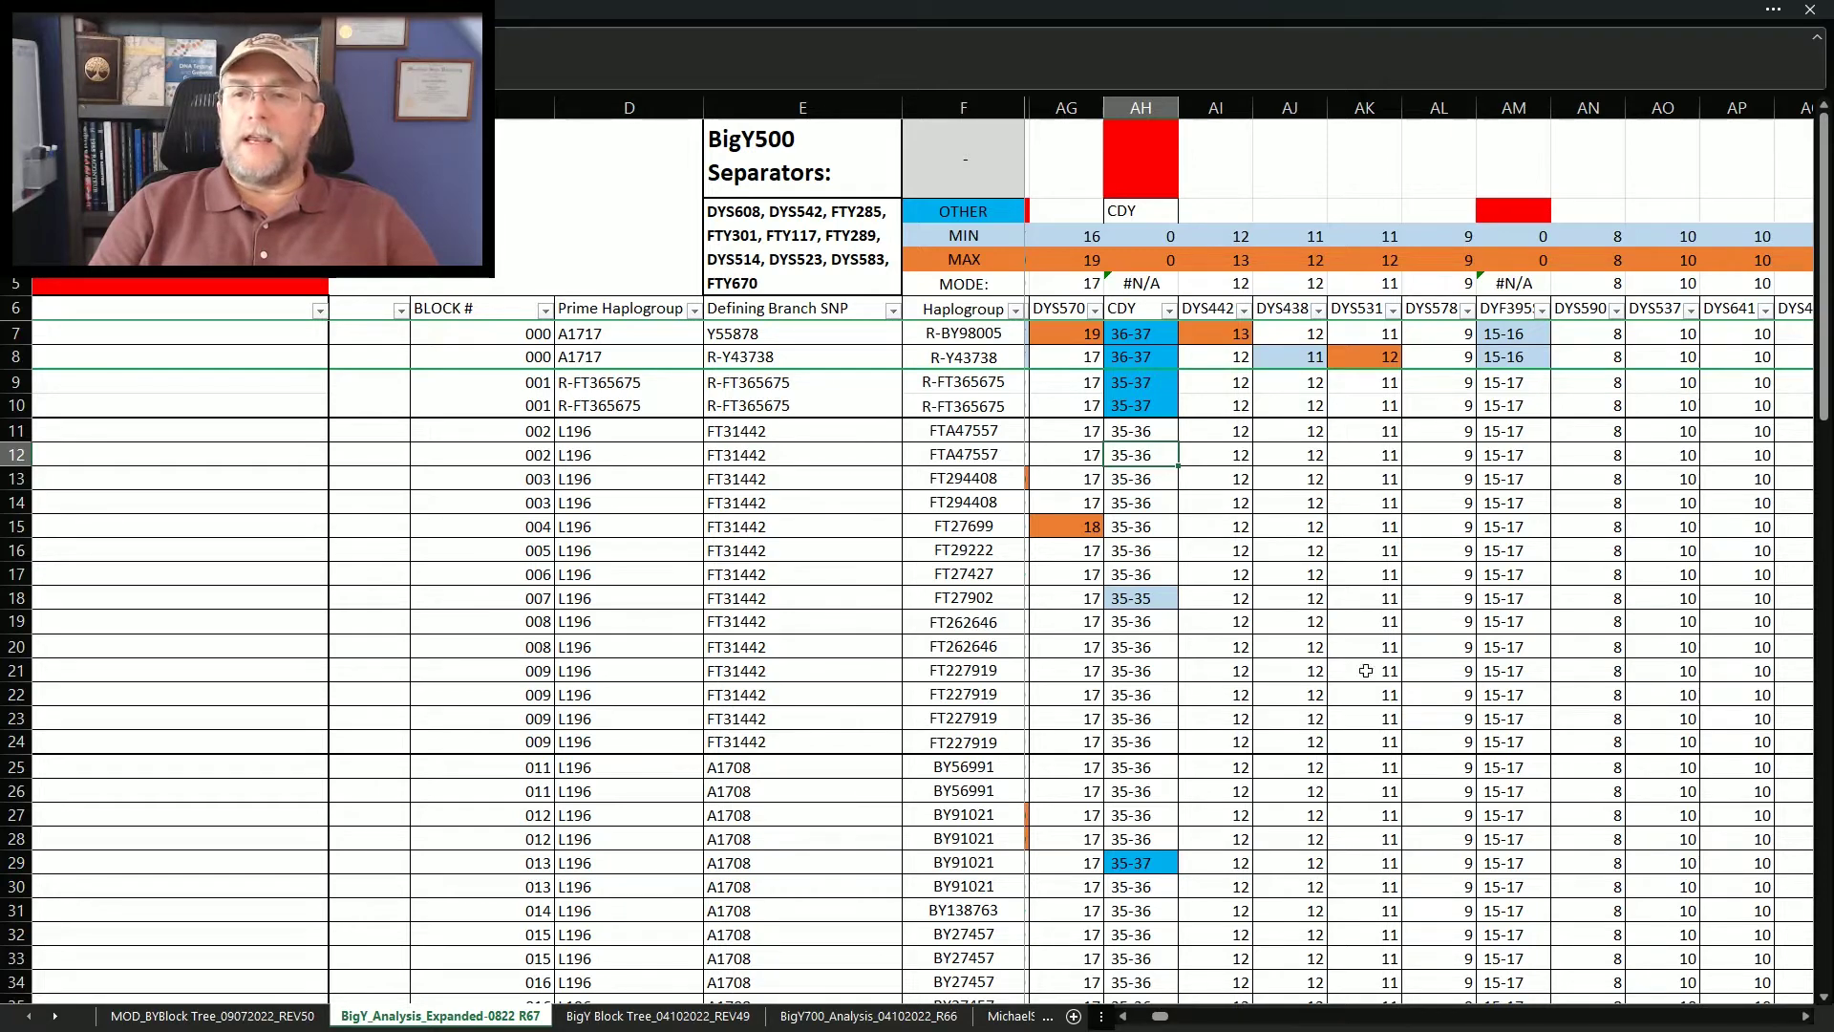
Examine the DYF395 marker column and continue on to the DYS557 marker column
left_click(1807, 1016)
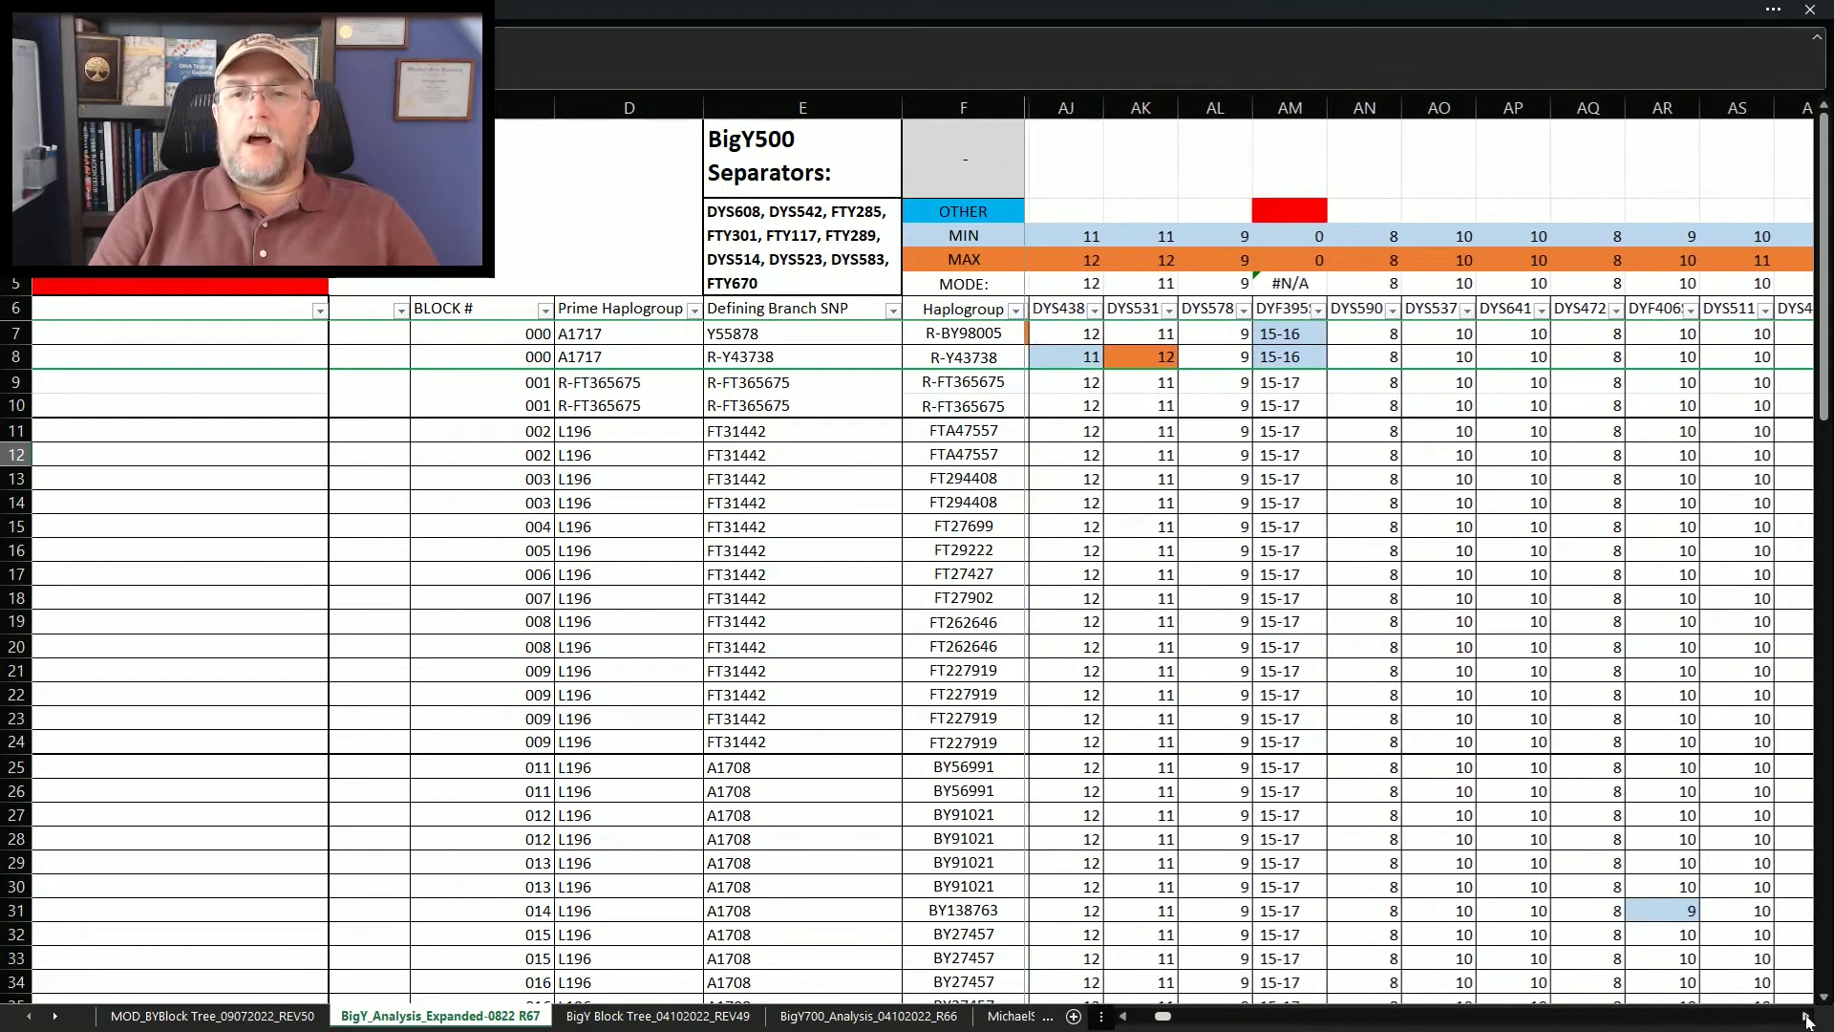
left_click(1806, 1017)
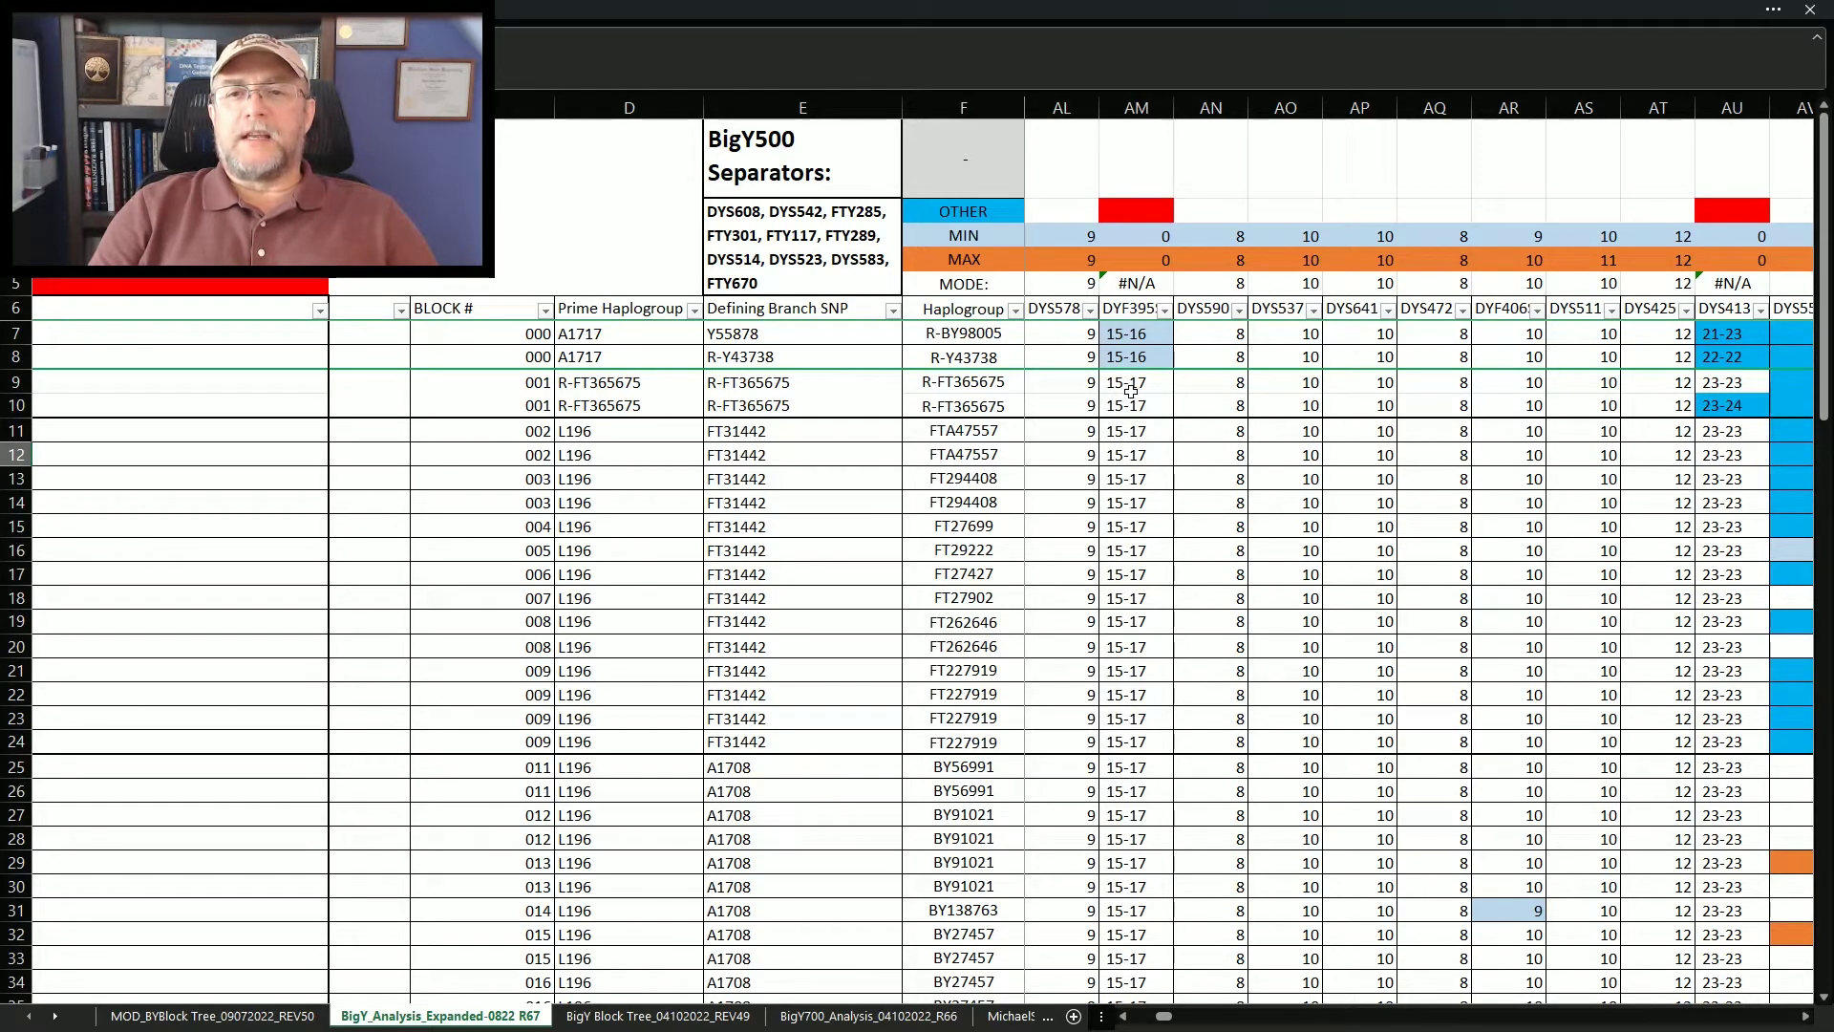
left_click(1127, 309)
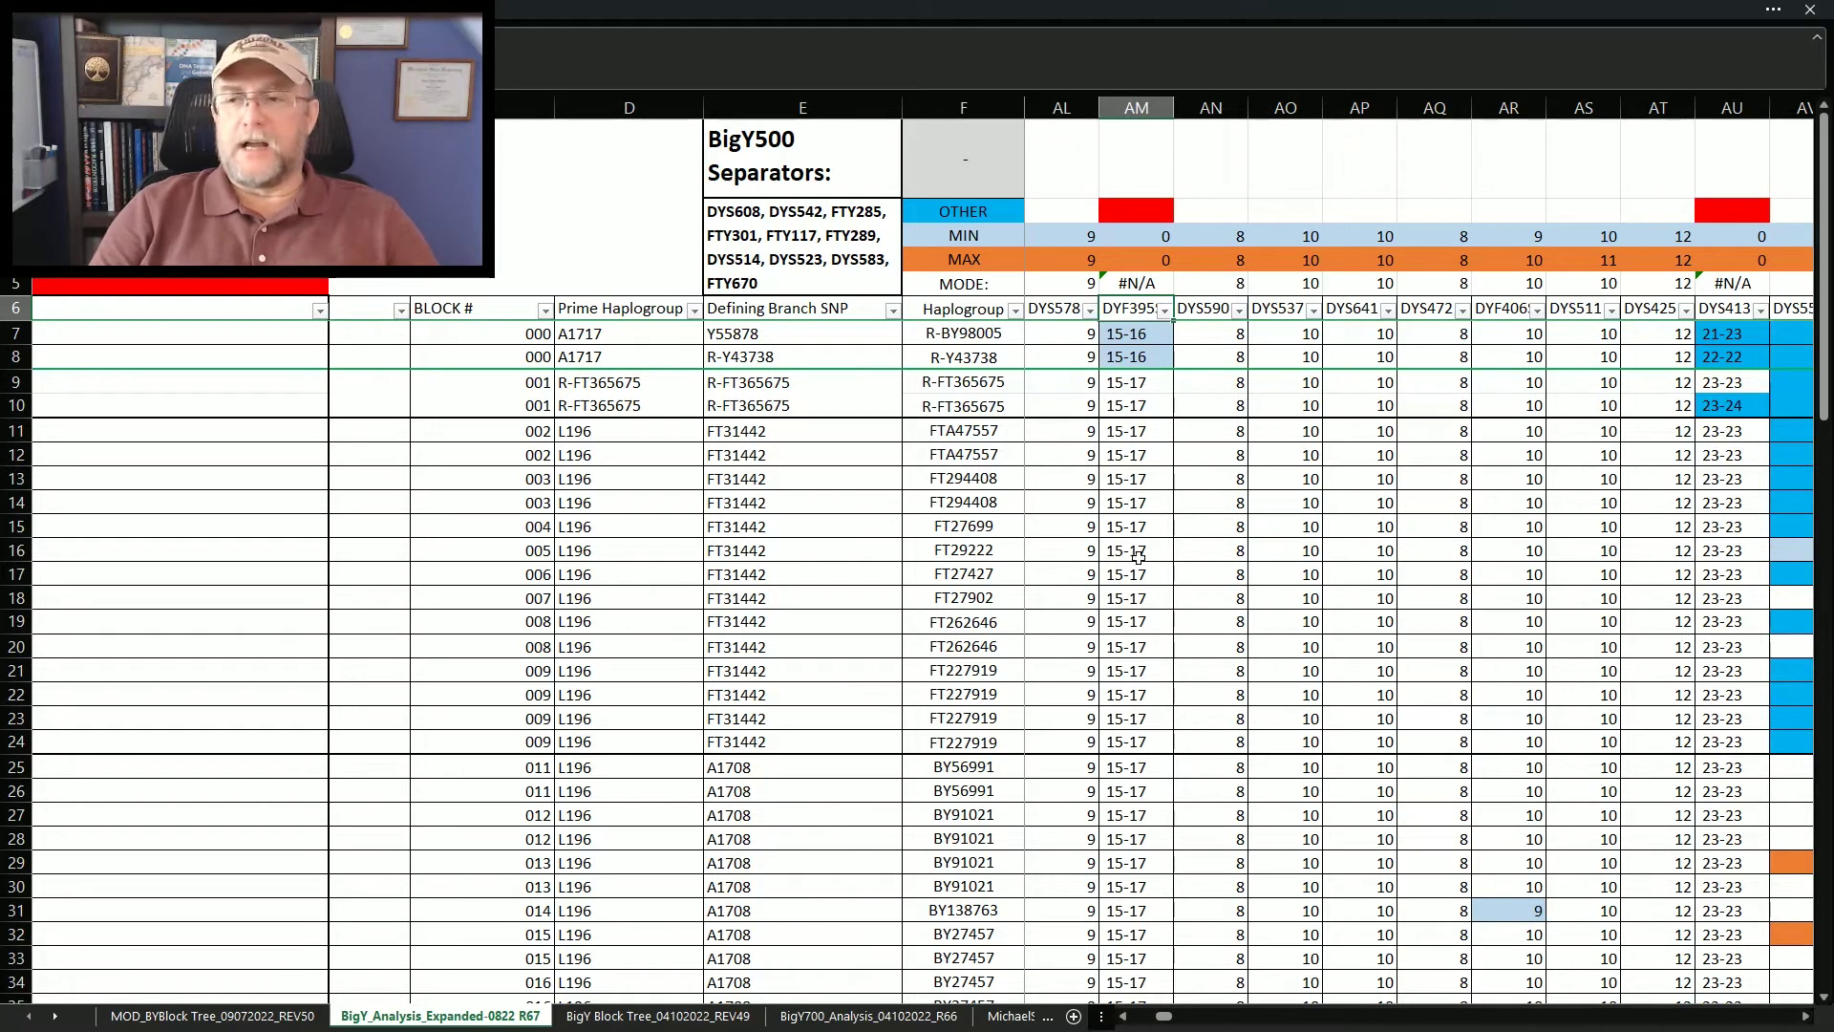
scroll(1198, 448, "right", 3)
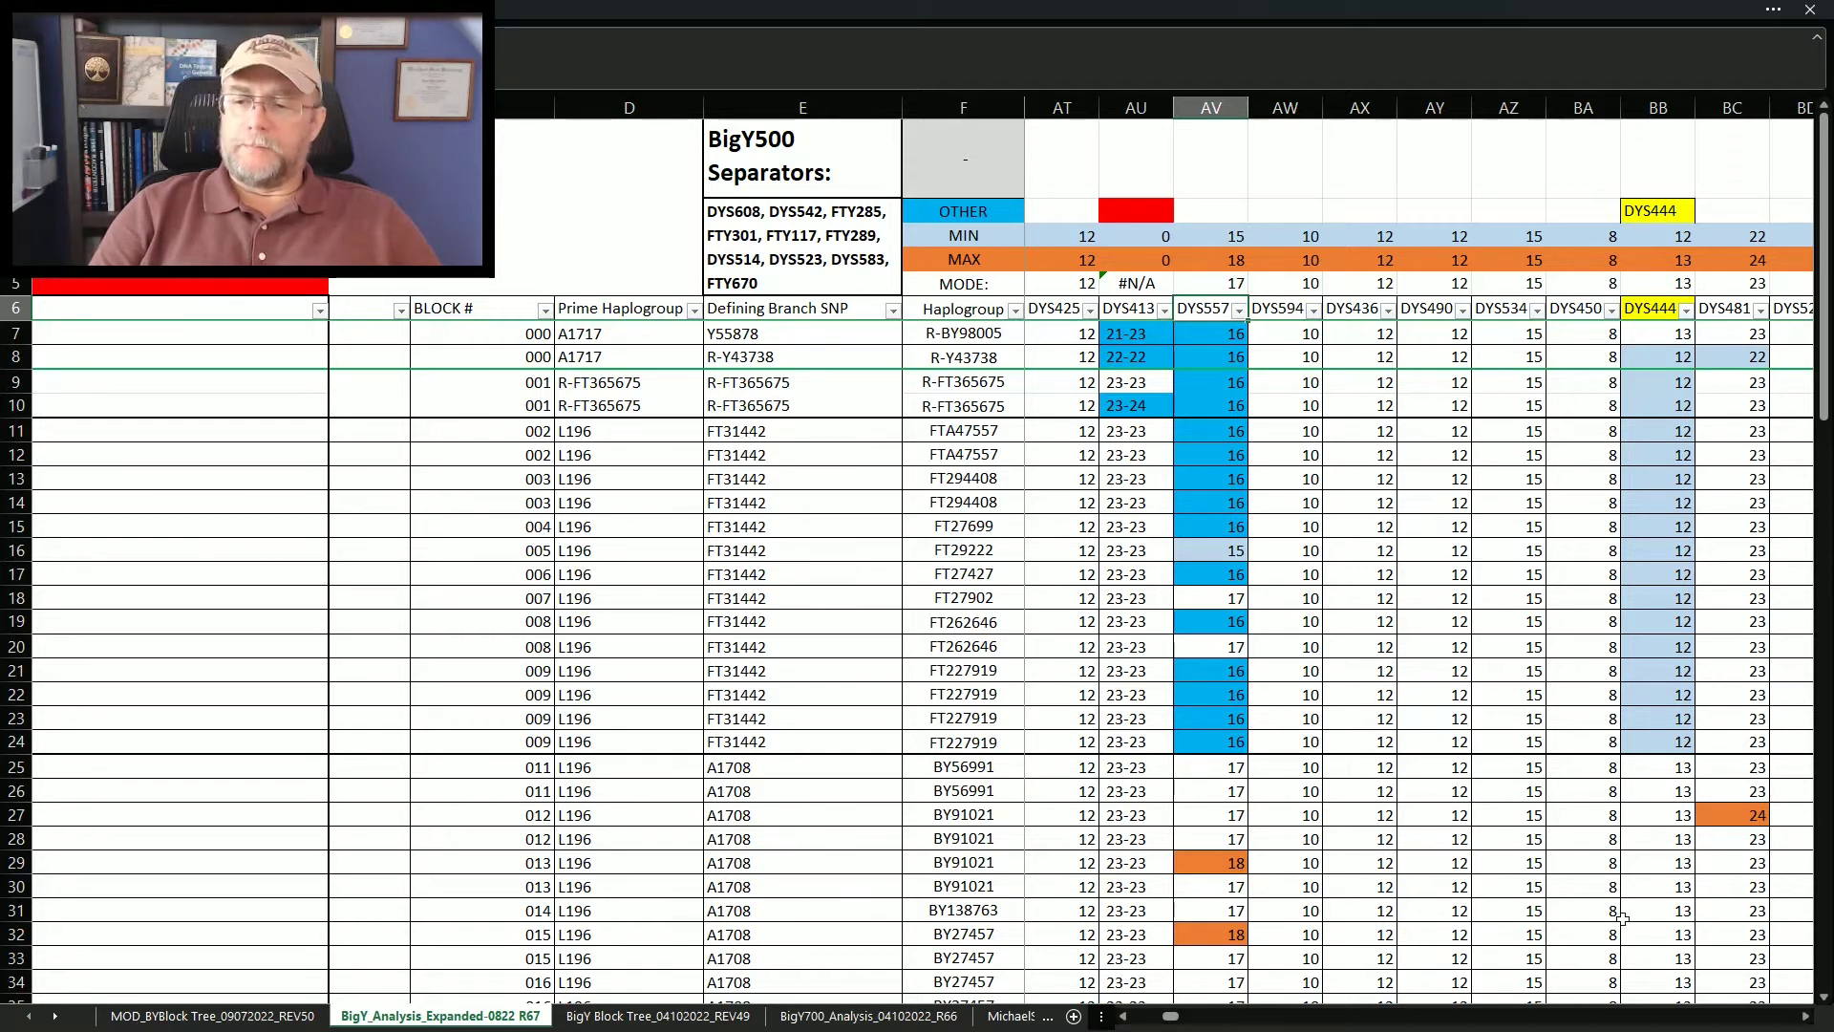
Examine the DYS444 marker, highlighting its values for the FT31442 rows and for the range that includes R-FT365675
left_click(1808, 1020)
left_click(1808, 1020)
left_click(1808, 1020)
left_click(1808, 1020)
left_click(1808, 1020)
left_click(1809, 1021)
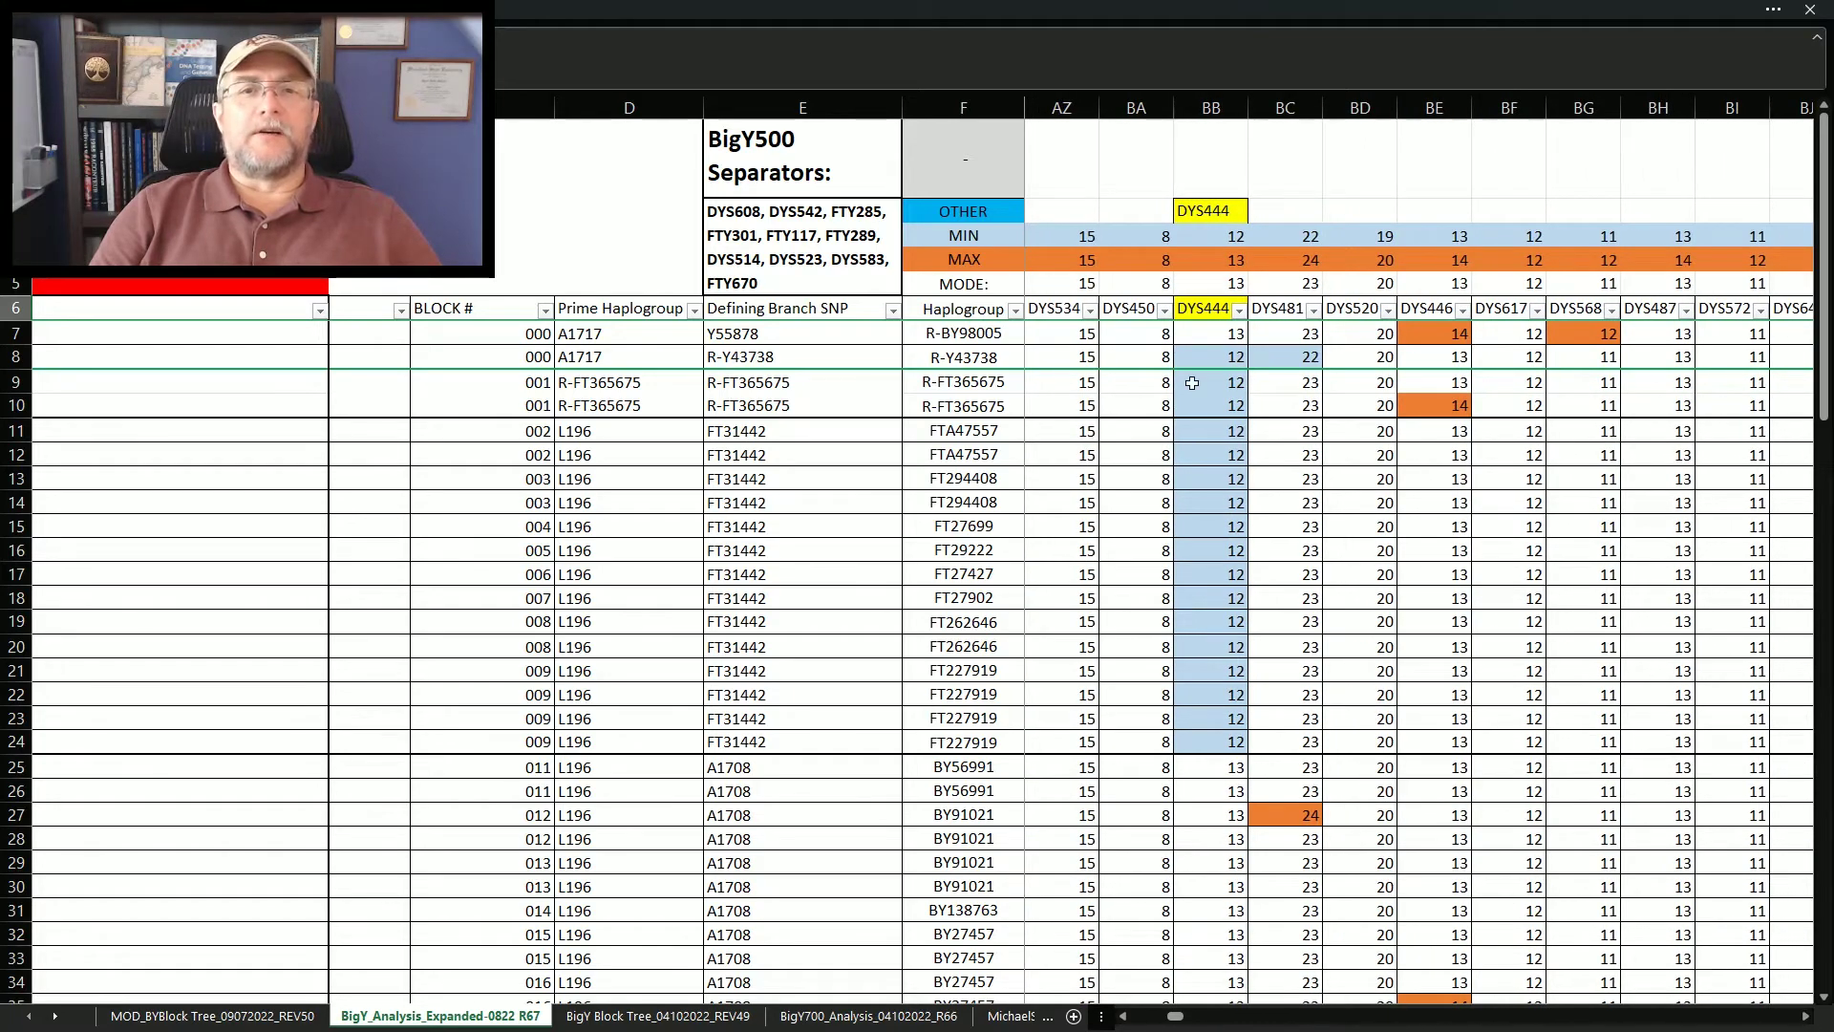
left_click(1196, 212)
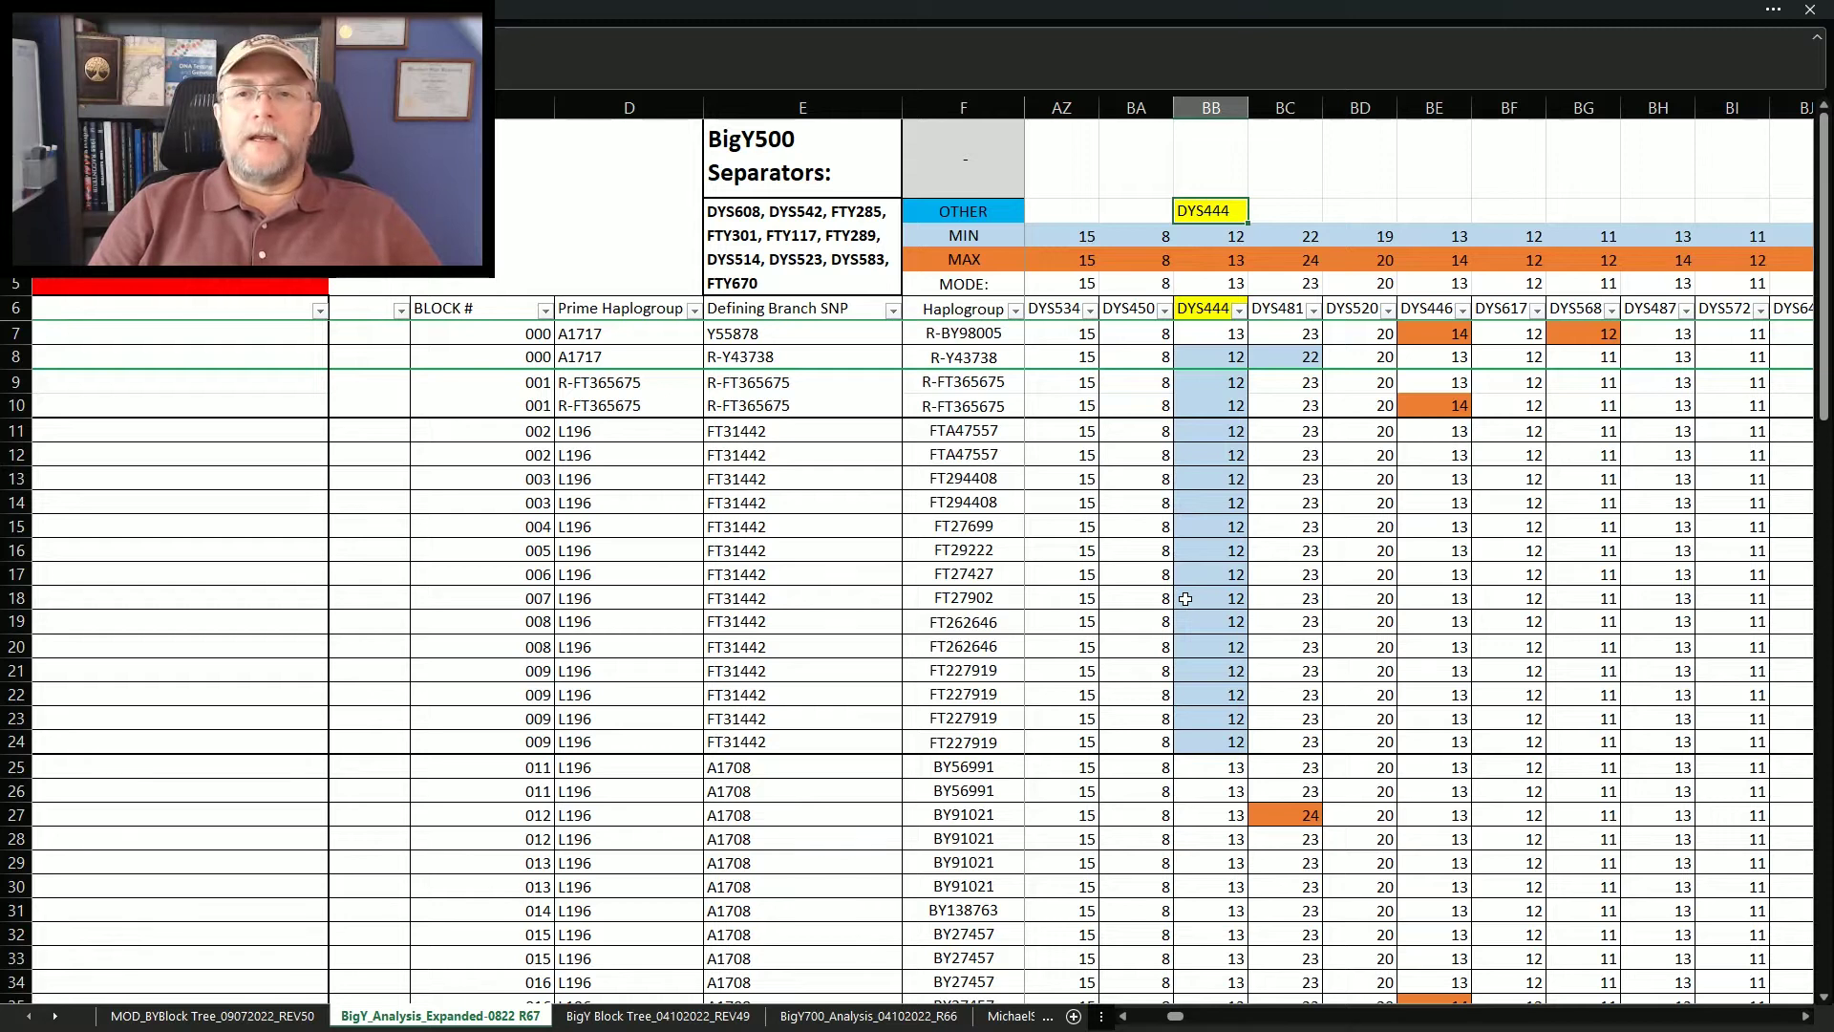
left_click_drag(1209, 430, 1211, 742)
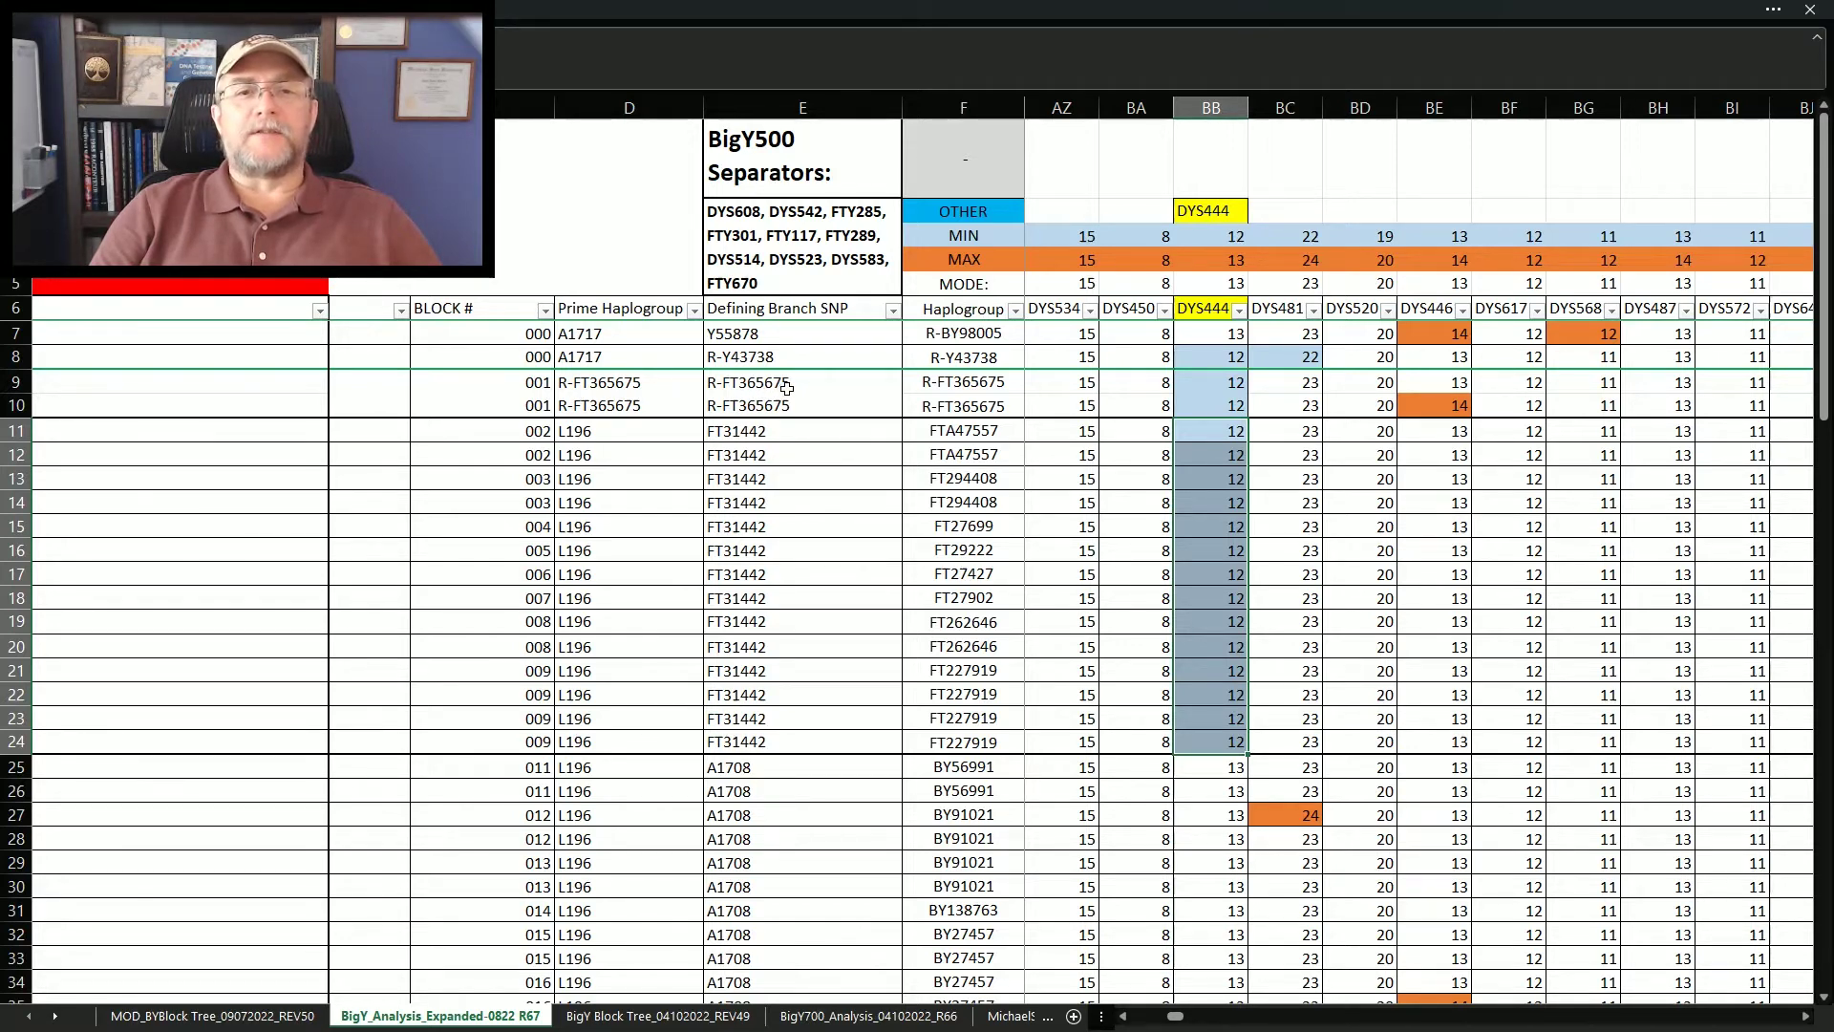
left_click(1137, 503)
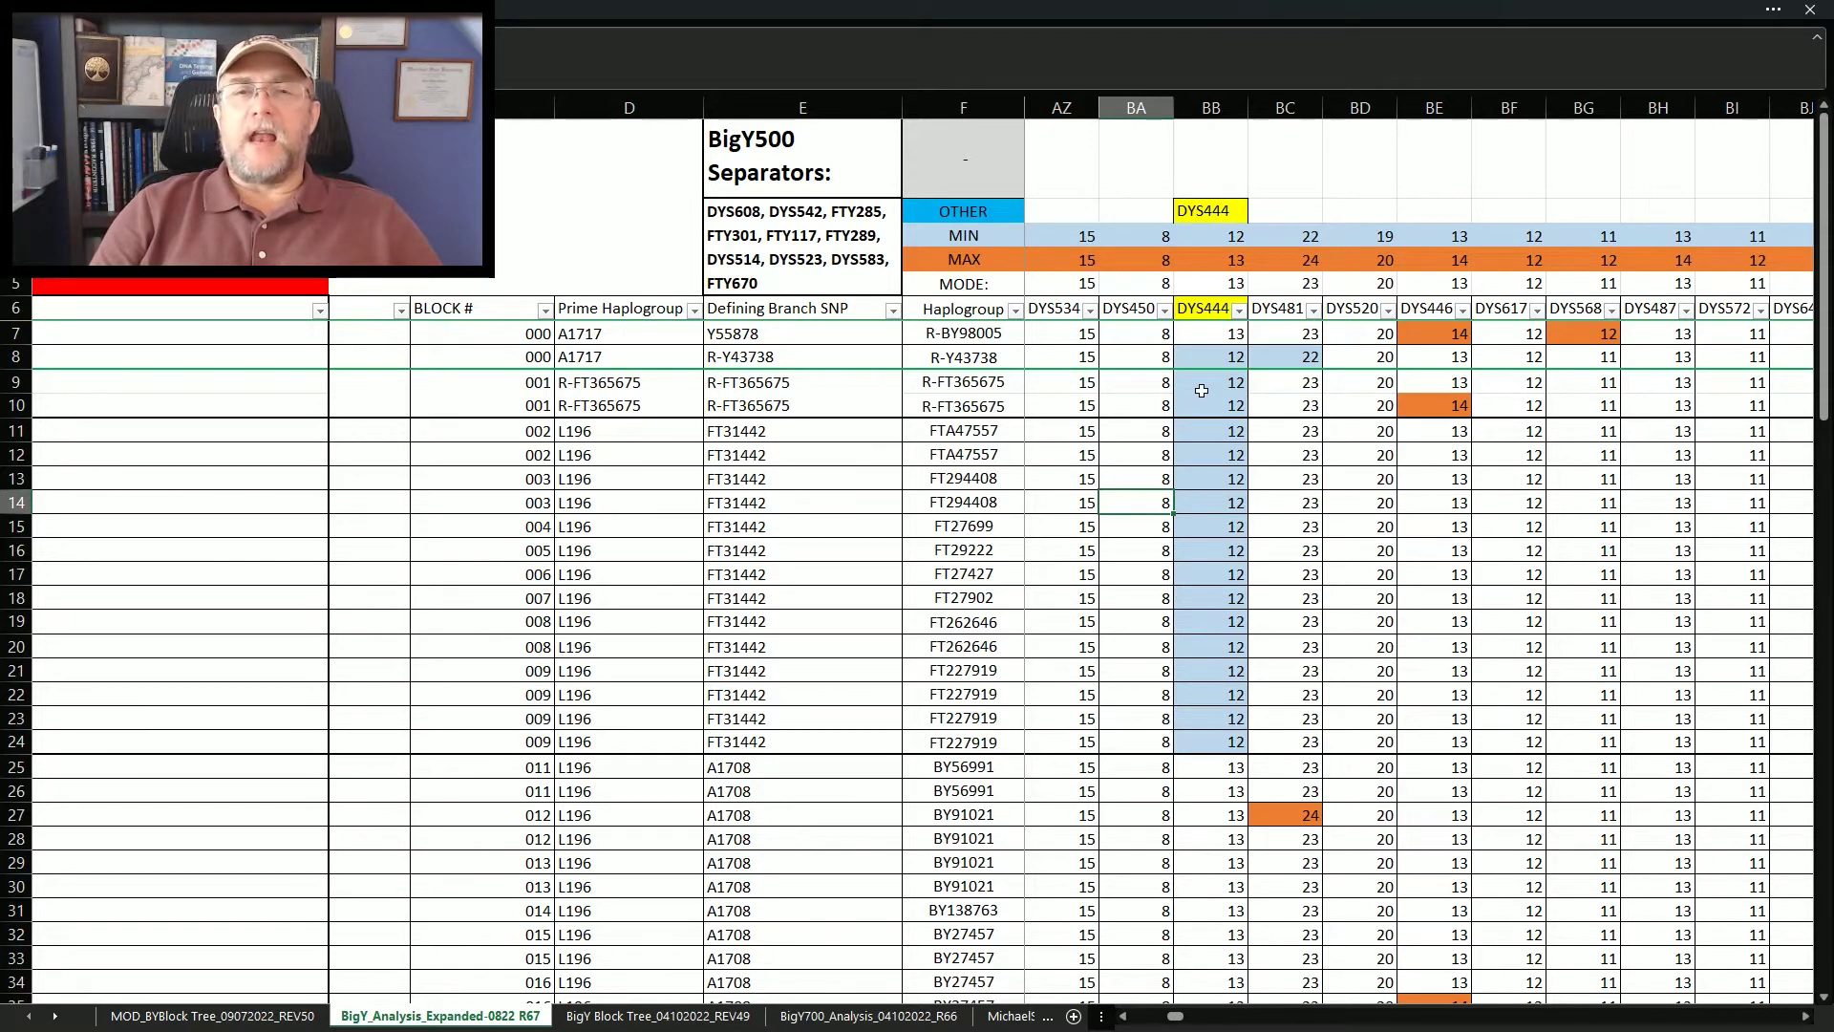
left_click_drag(1201, 390, 1209, 743)
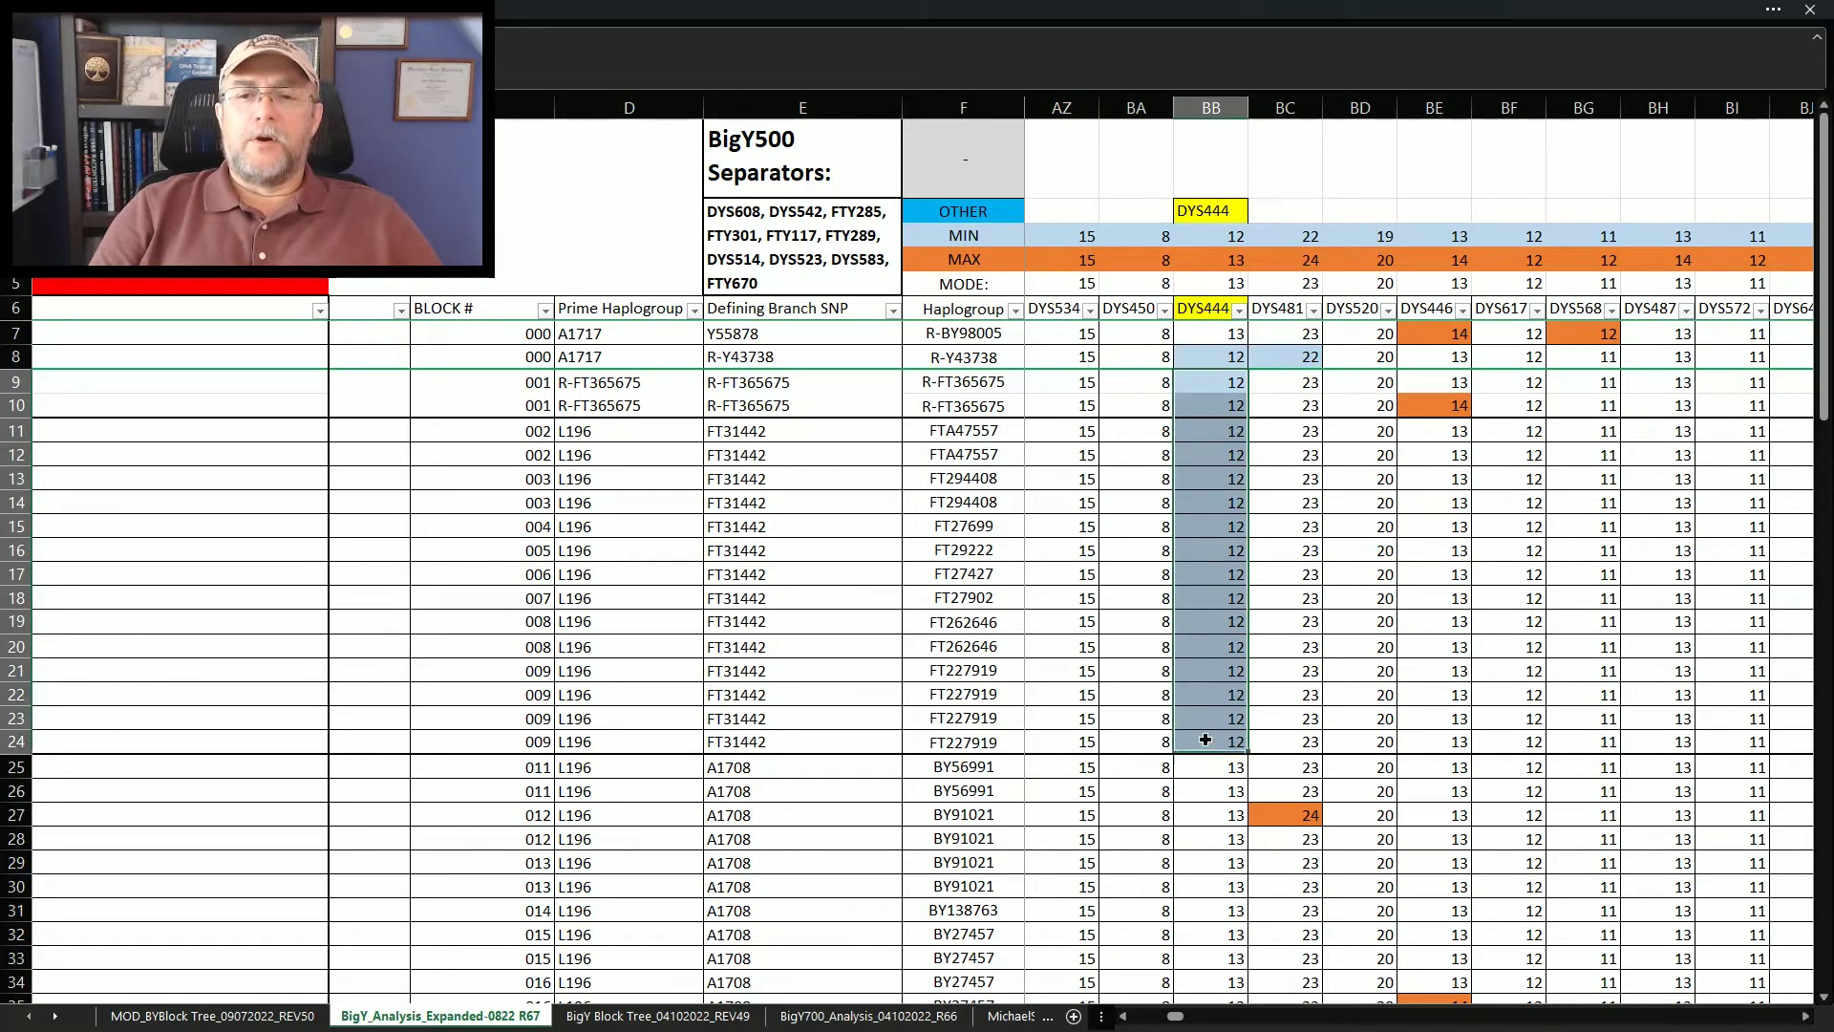
Compare the A1708 branch starting at block 011 with the DYS444 values of the FT31442 rows
left_click(782, 761)
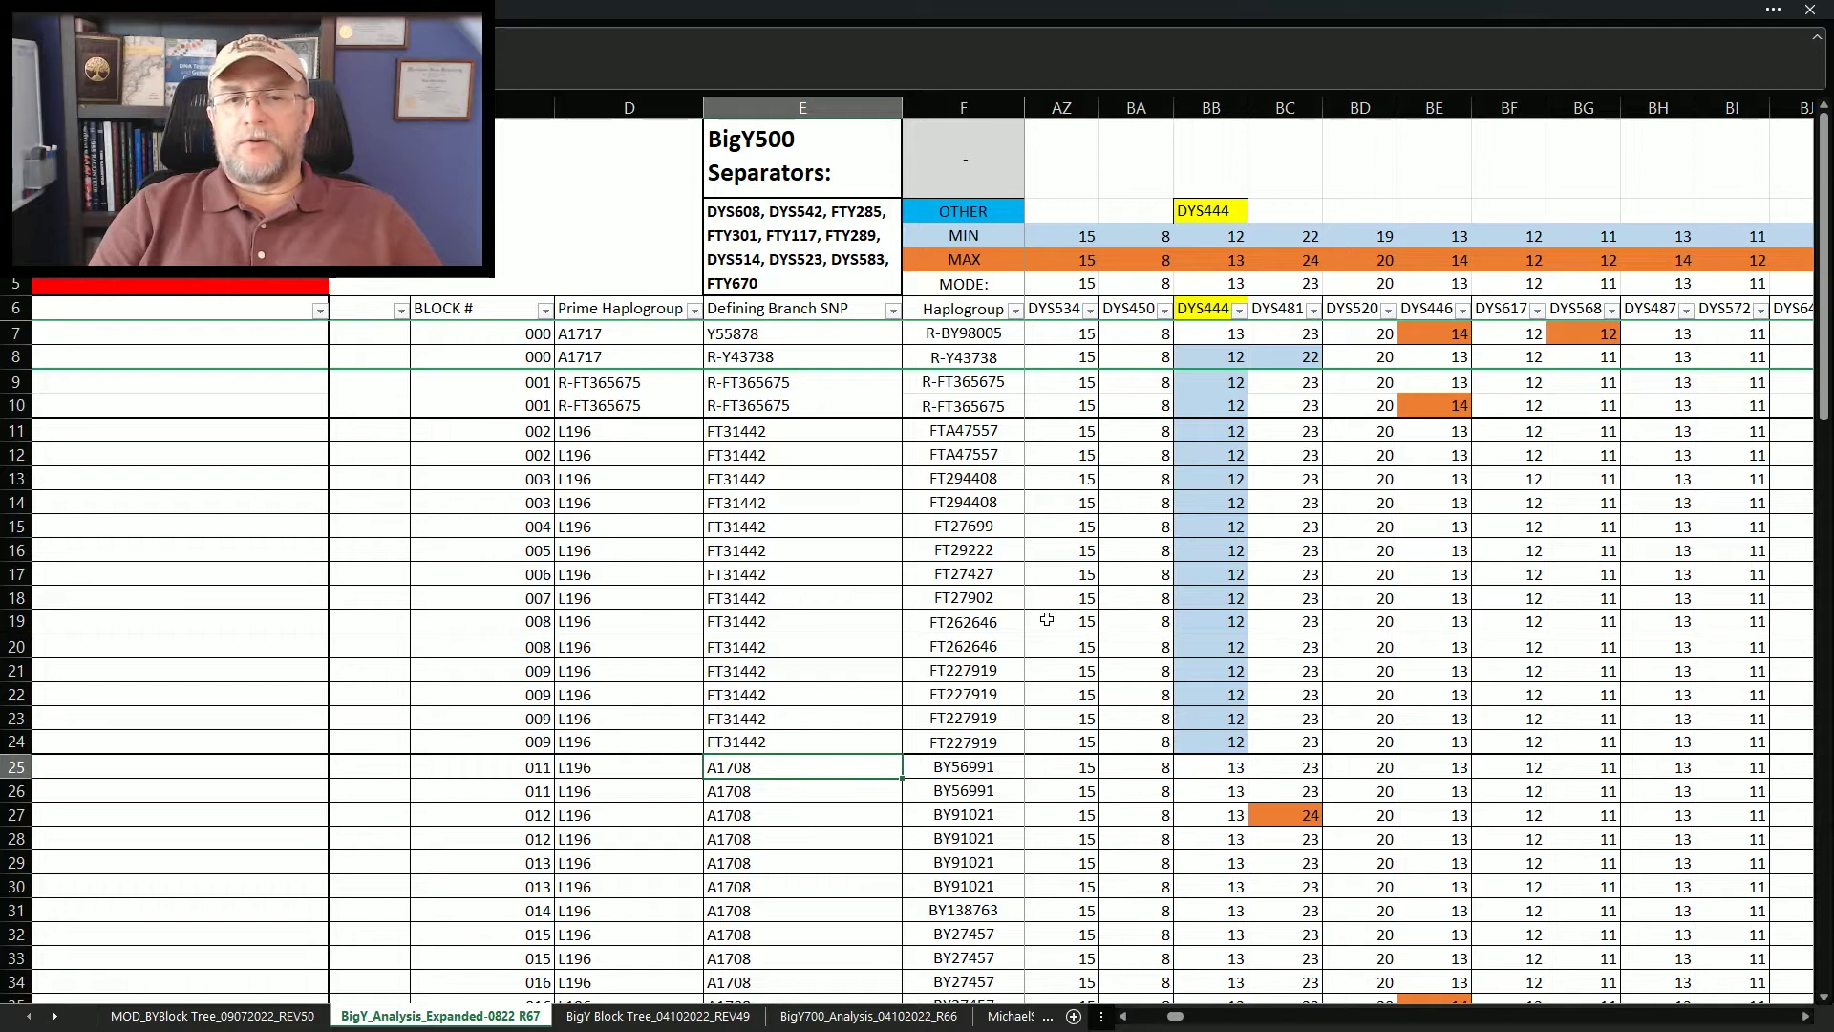
left_click(587, 767)
left_click(722, 764)
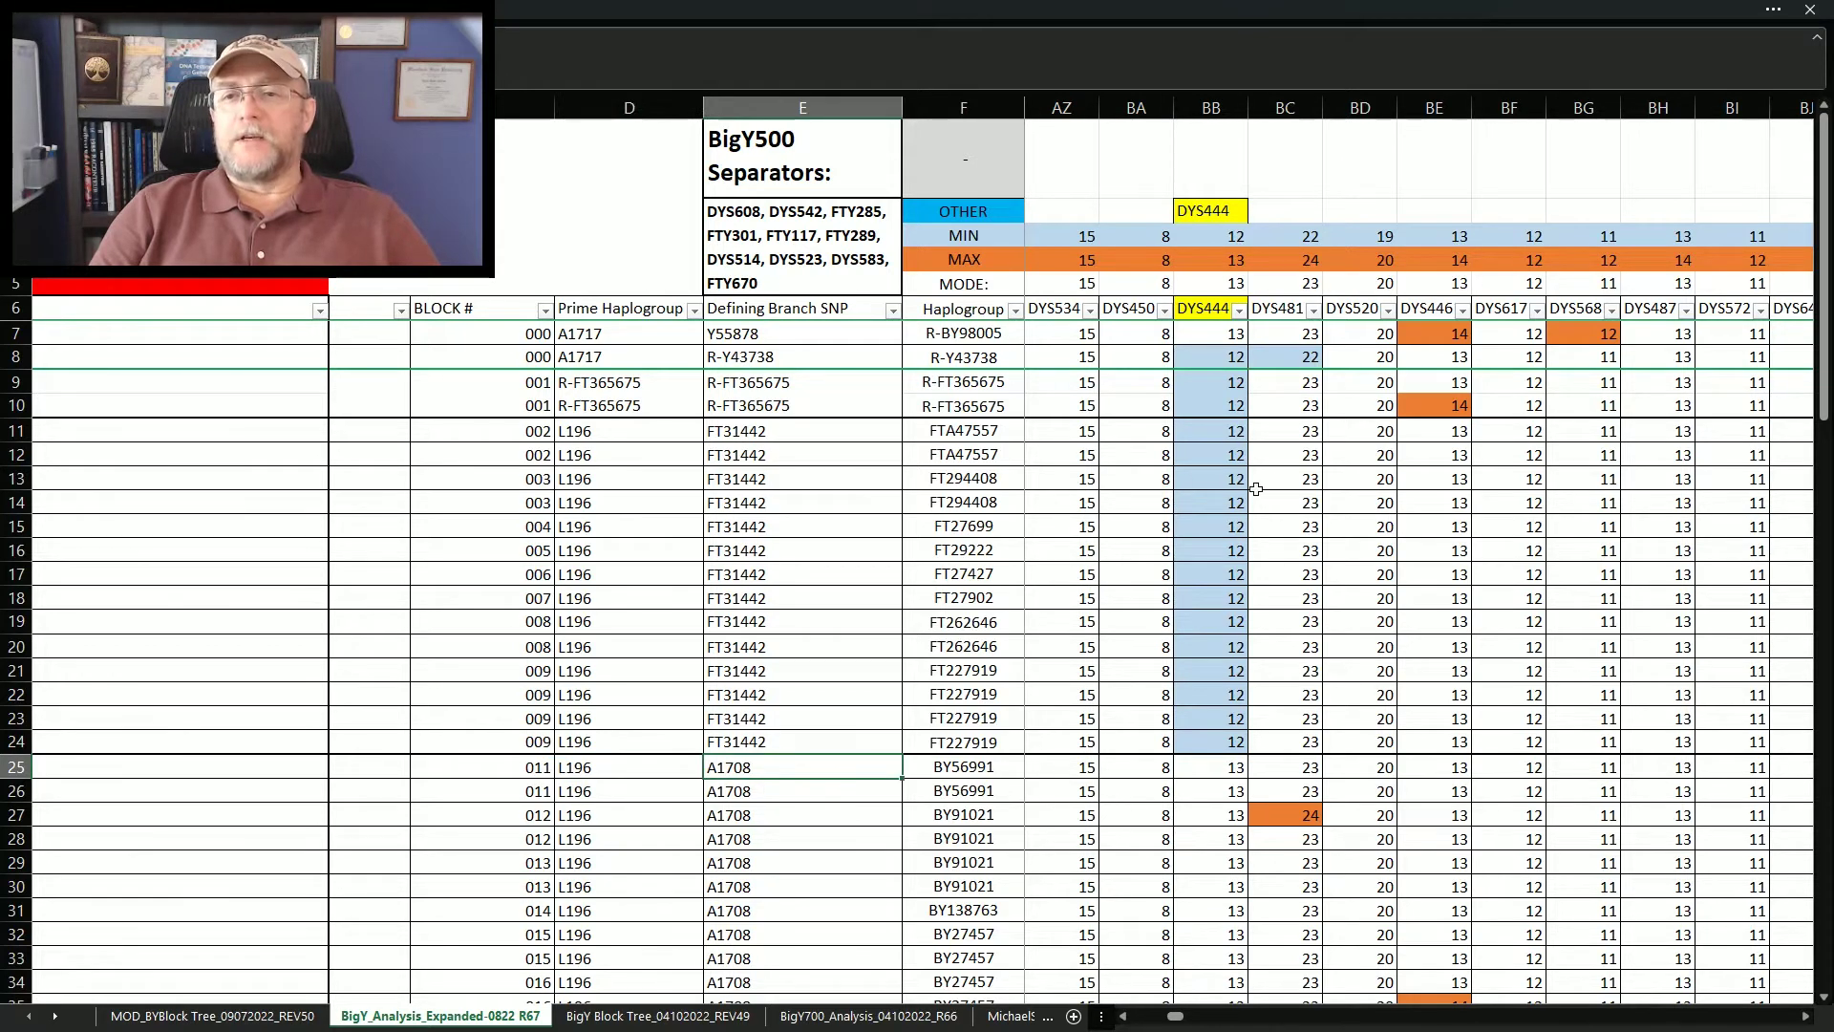
left_click(1216, 453)
left_click_drag(1216, 449, 1200, 738)
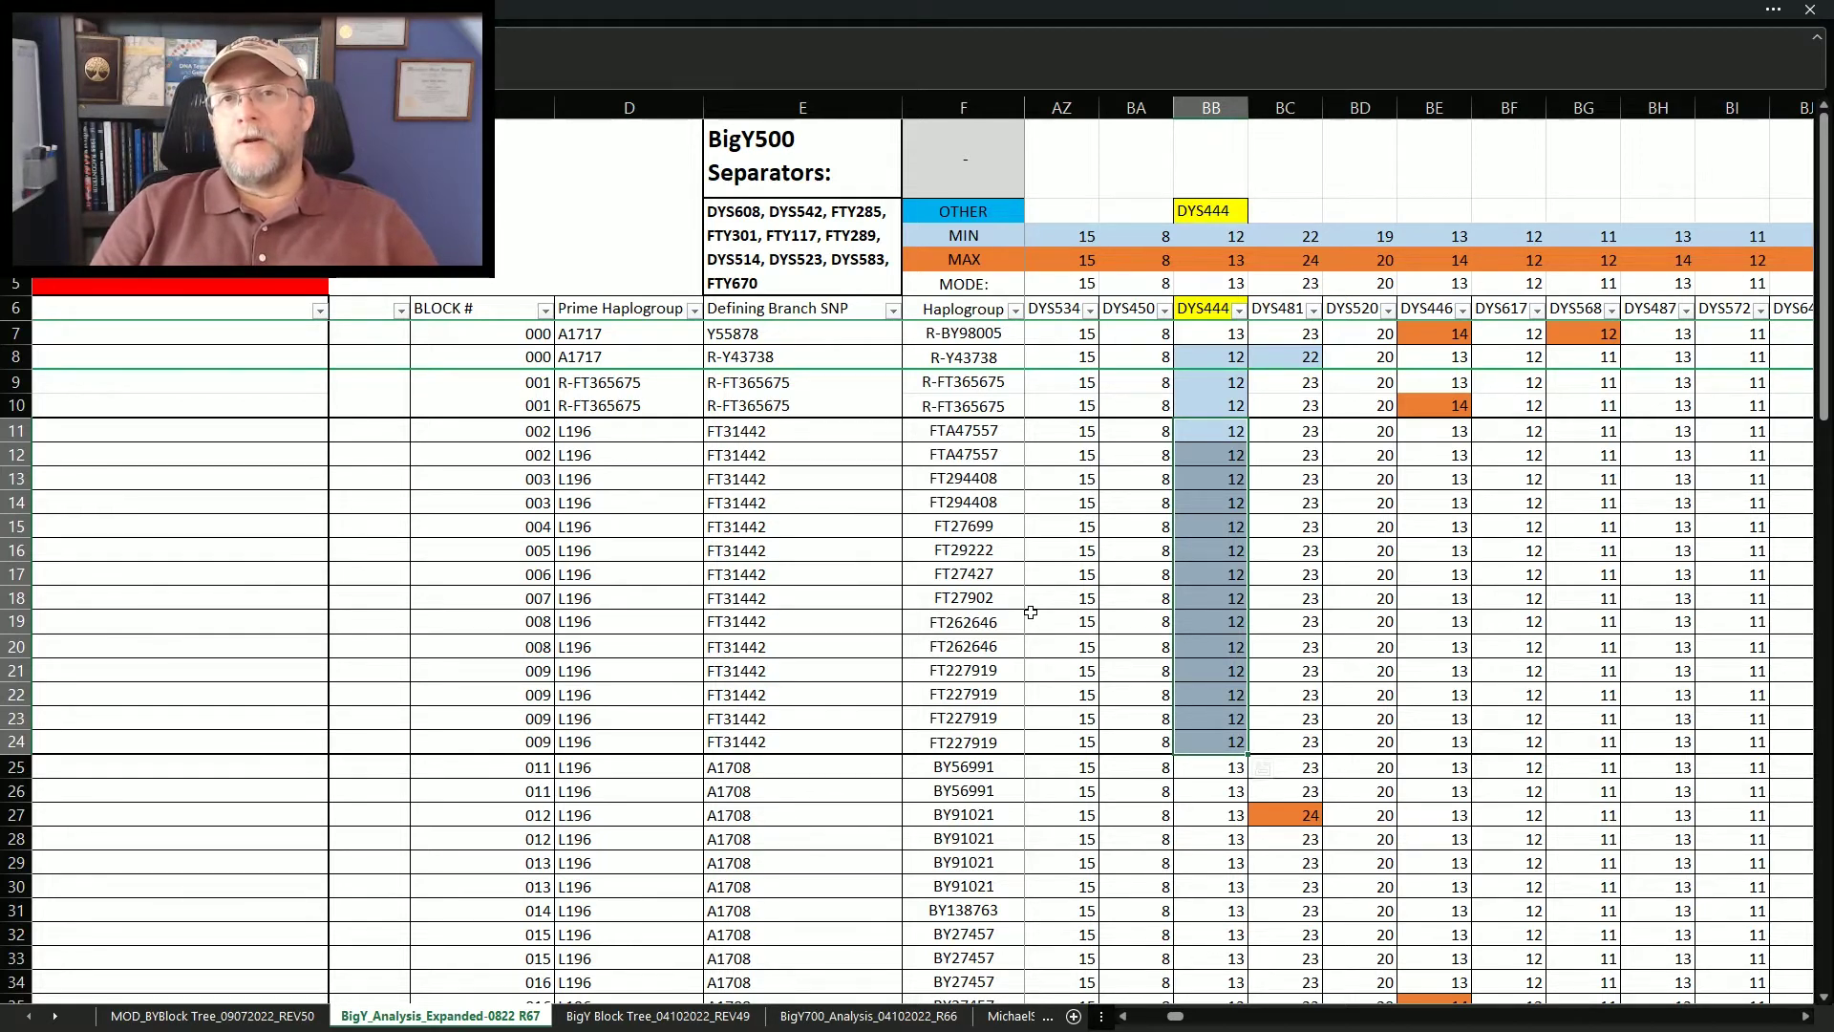
left_click(1021, 614)
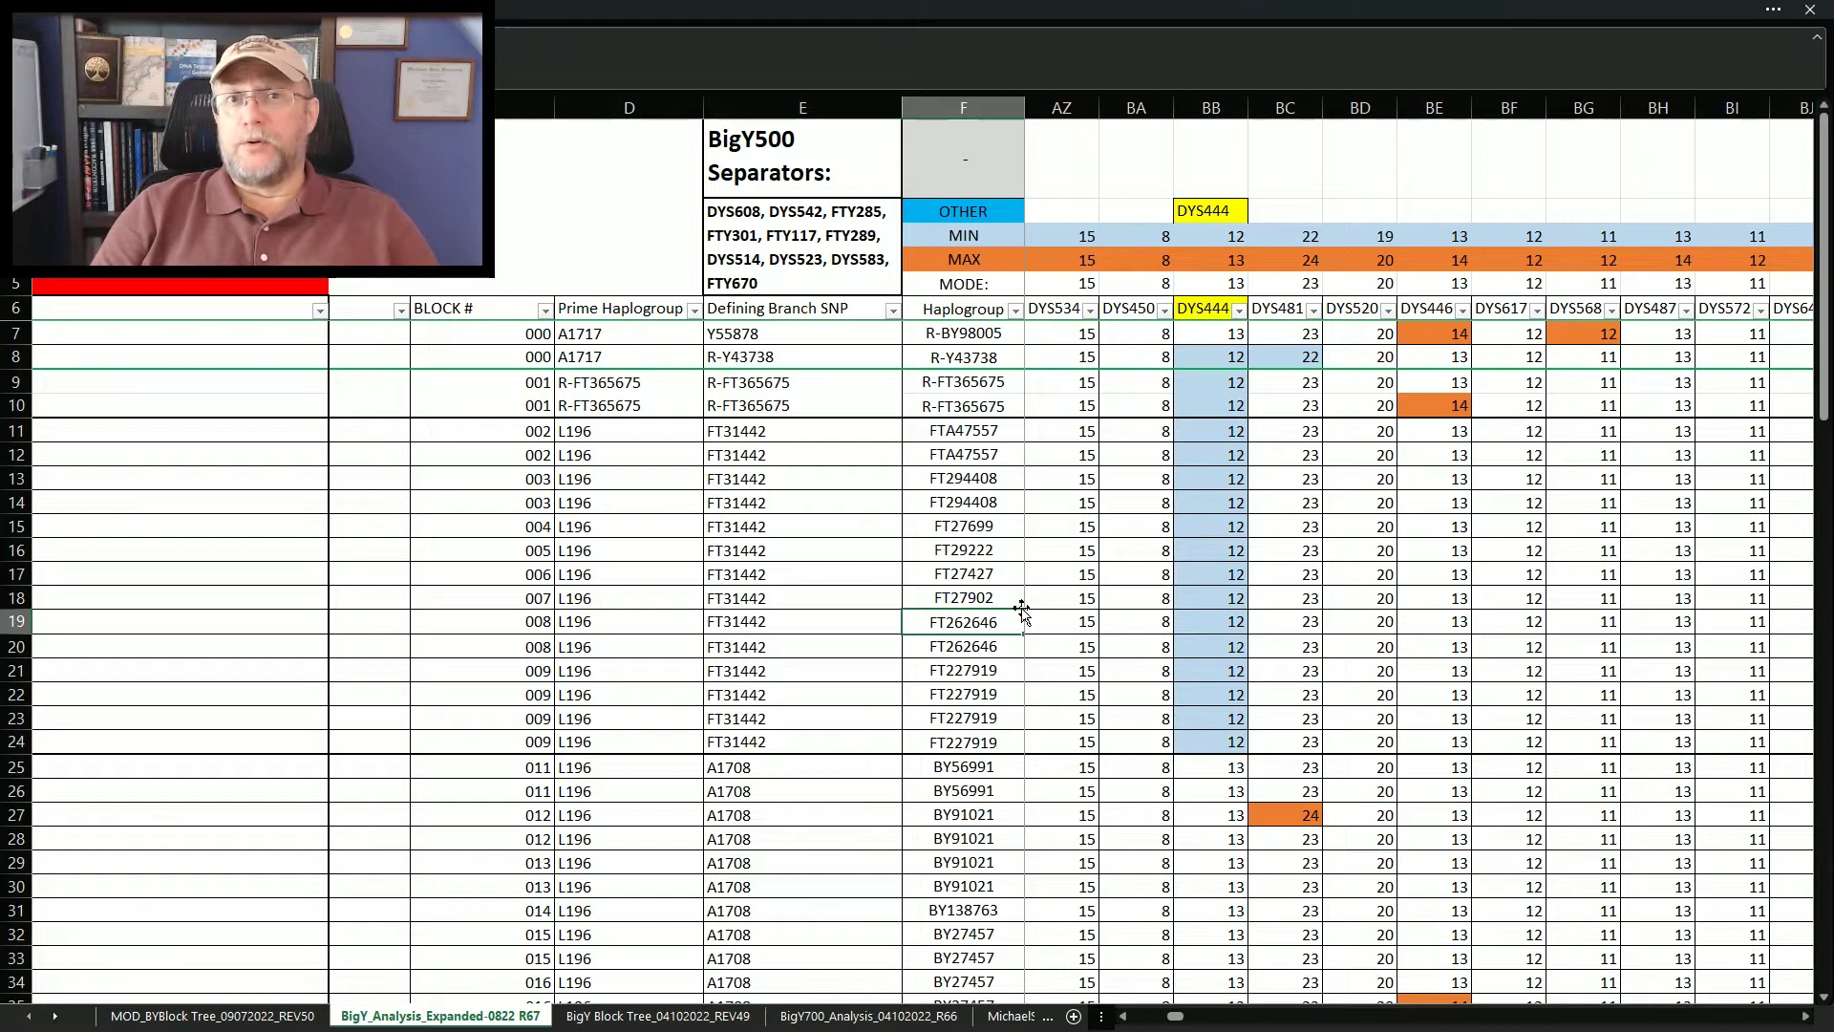
left_click(1207, 415)
left_click_drag(1207, 415, 1207, 742)
Examine the DYS710 column, highlighting its values from R-Y43738 down to the last FT227919 row and its header
scroll(998, 318, "right", 4)
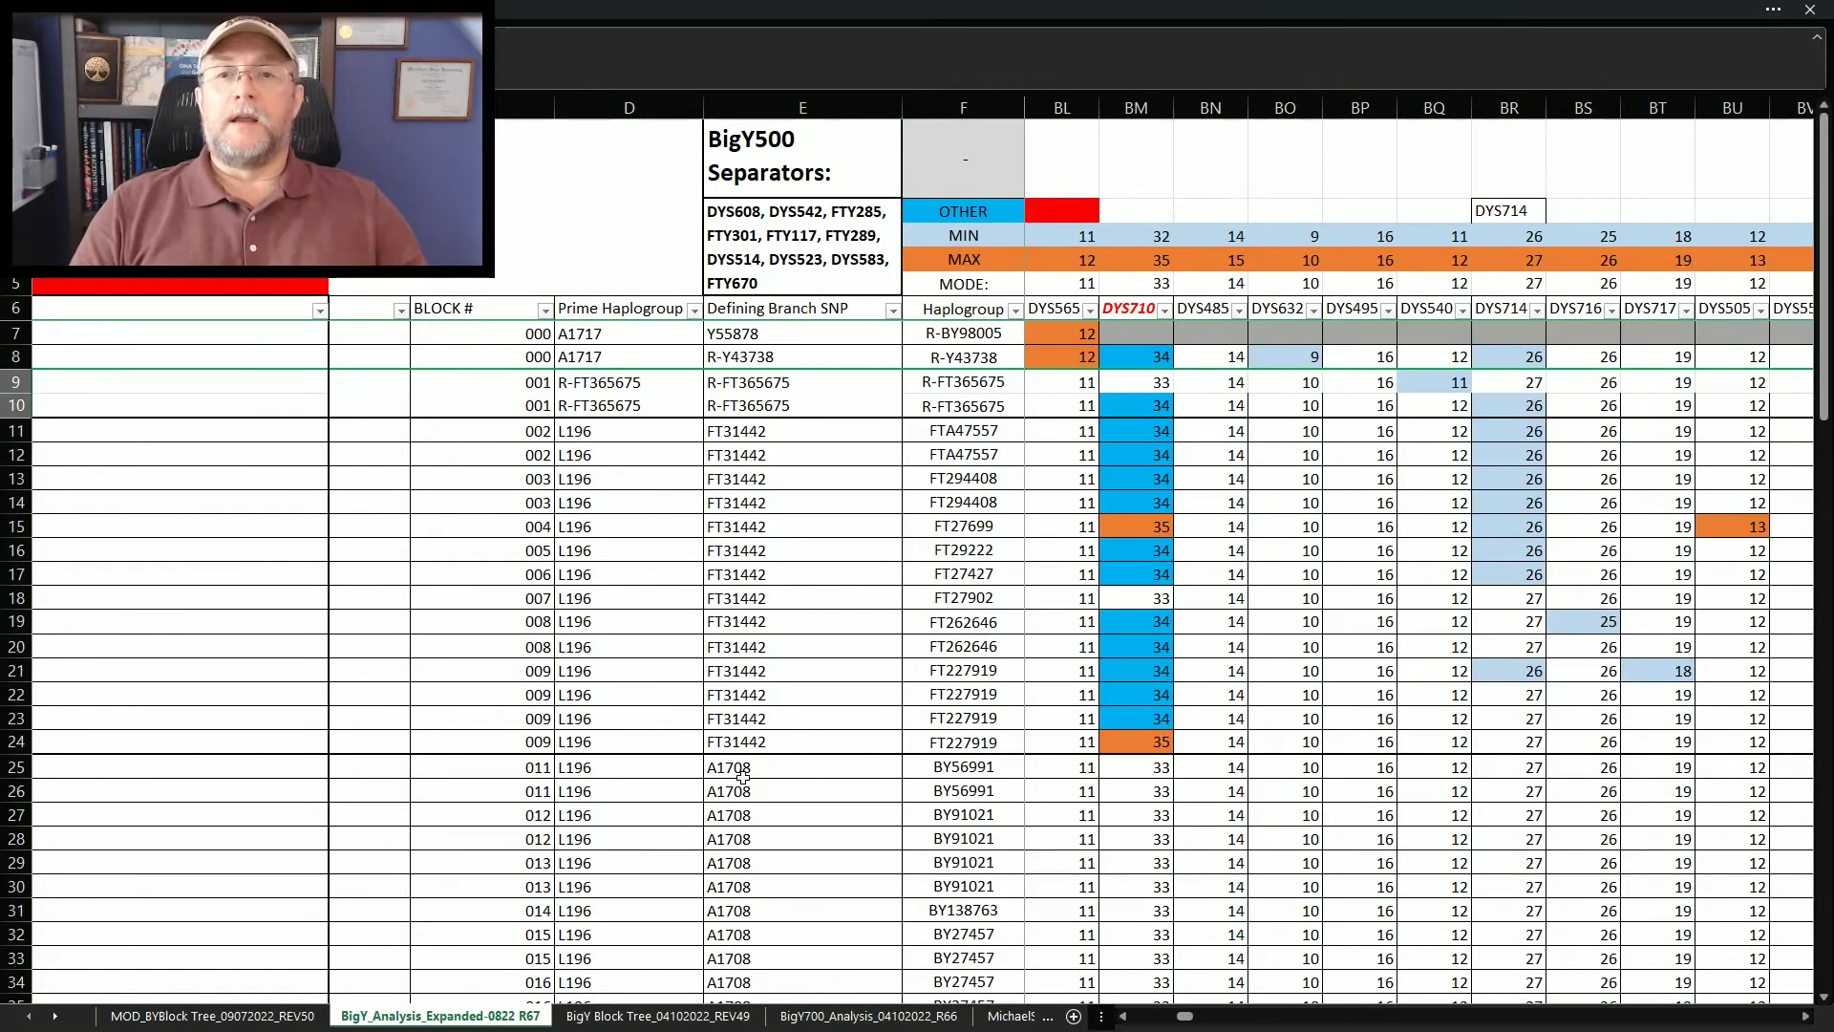
left_click_drag(1127, 357, 1137, 744)
left_click(1129, 308)
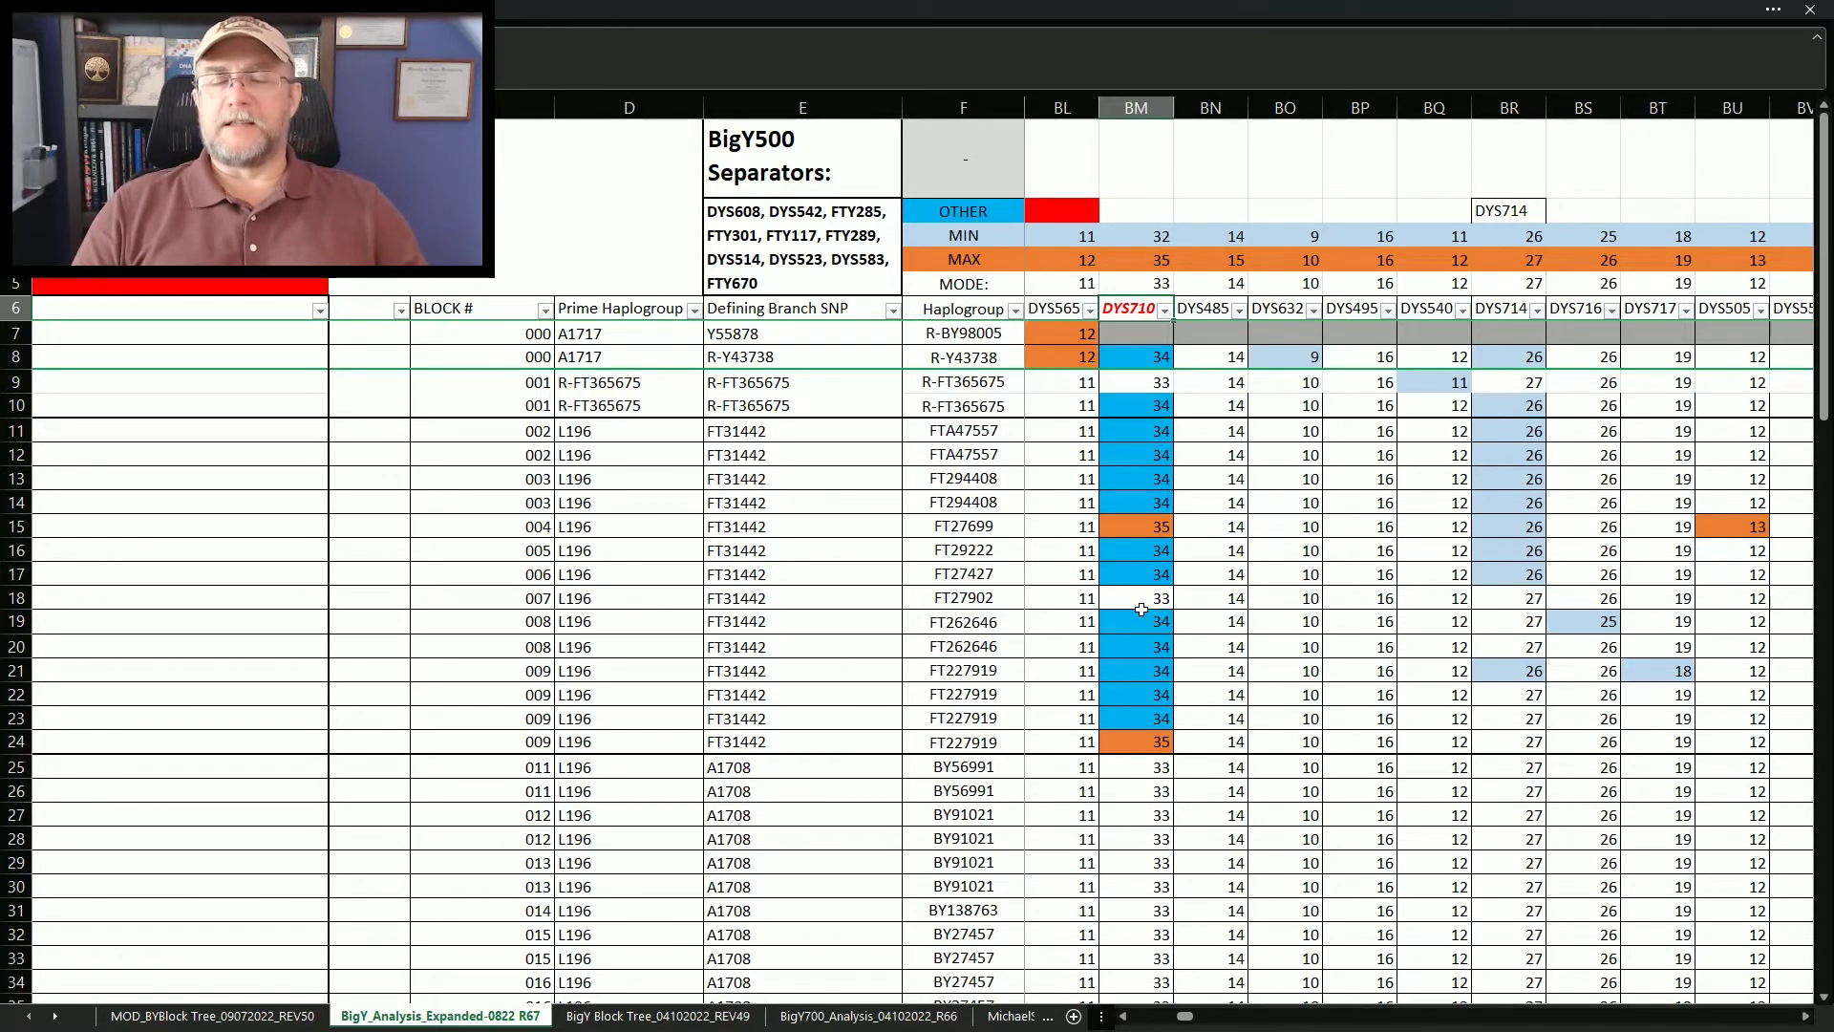
scroll(1140, 609, "right", 5)
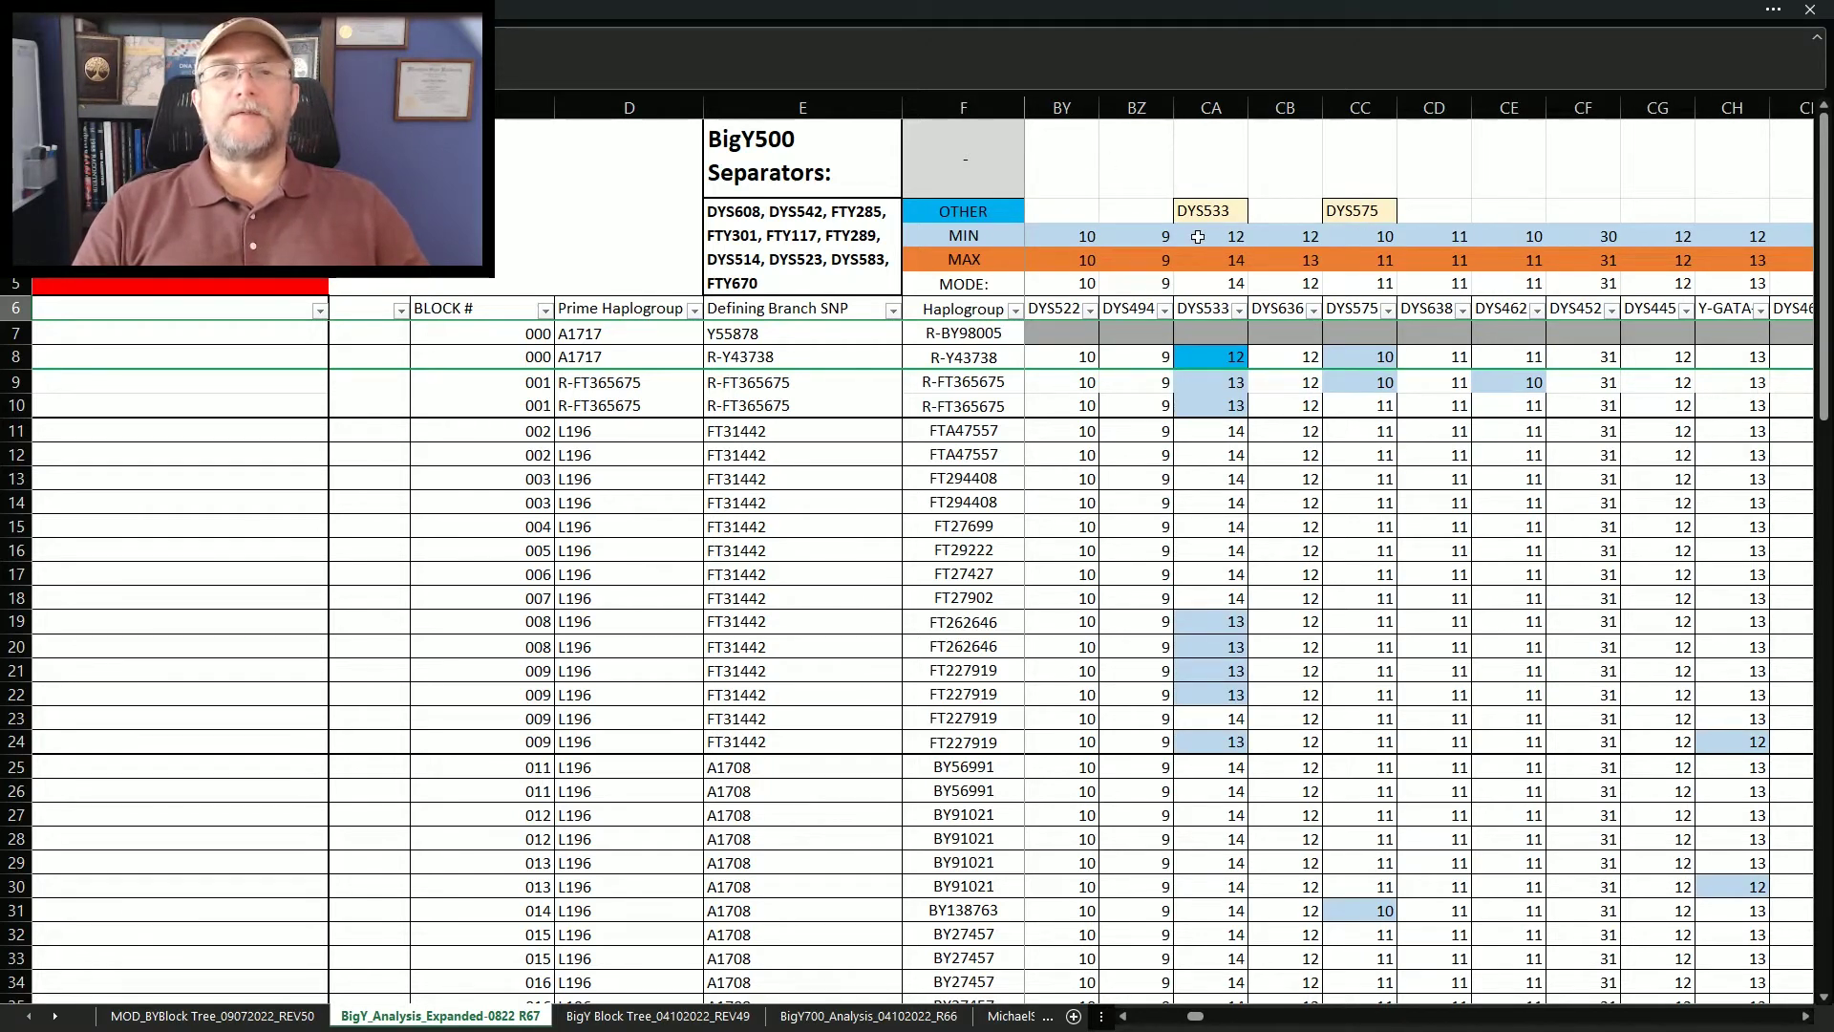
scroll(1213, 296, "right", 4)
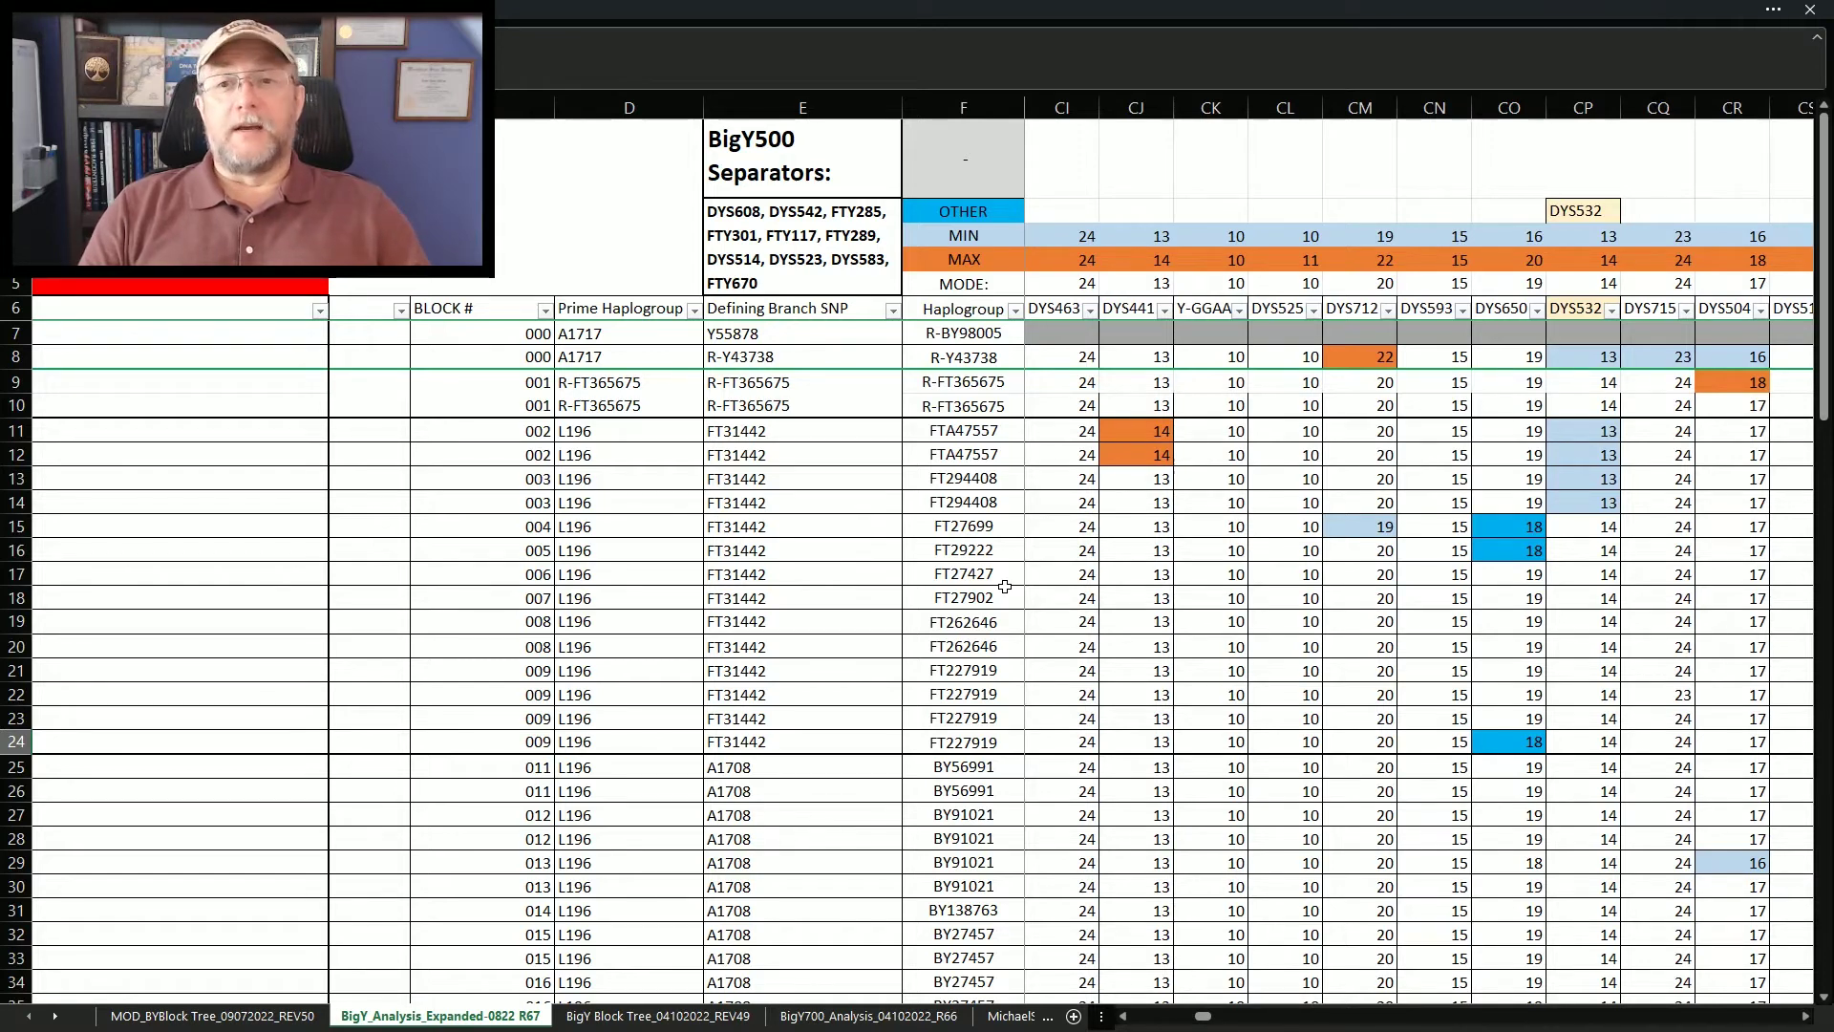
left_click_drag(1125, 430, 1127, 451)
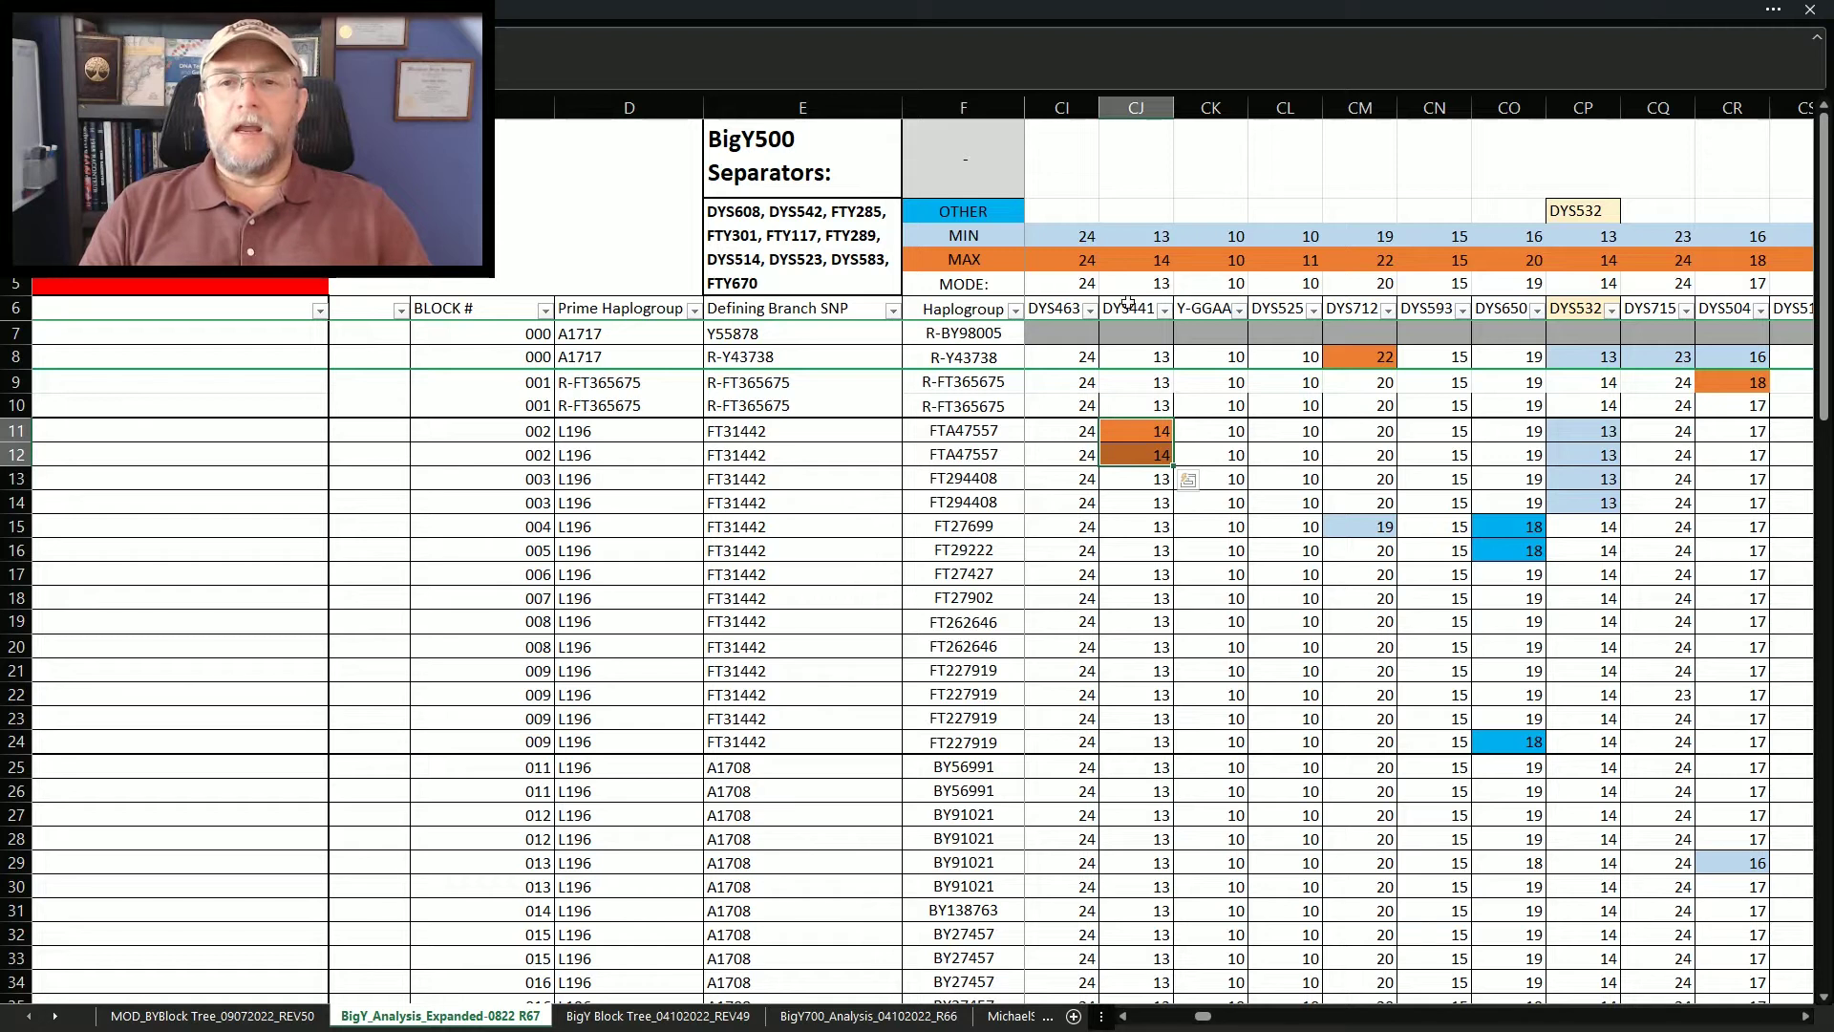
left_click(1126, 309)
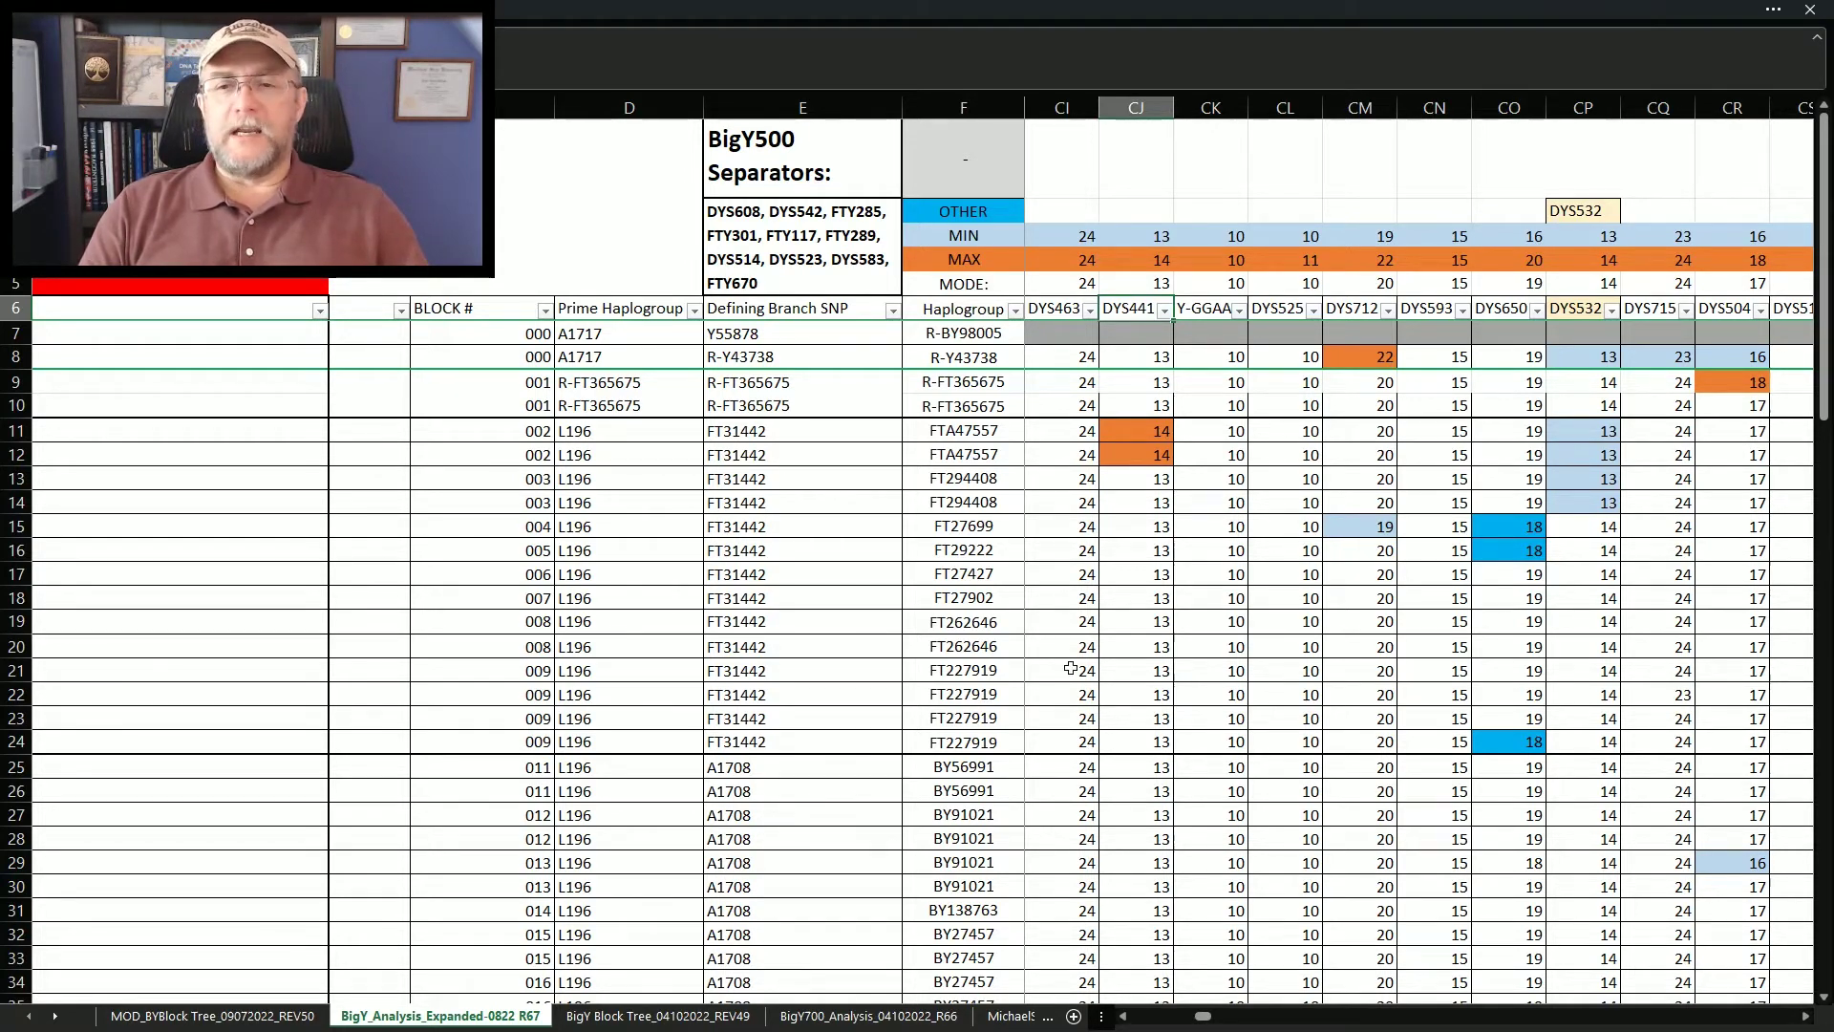
left_click_drag(1136, 431, 1137, 454)
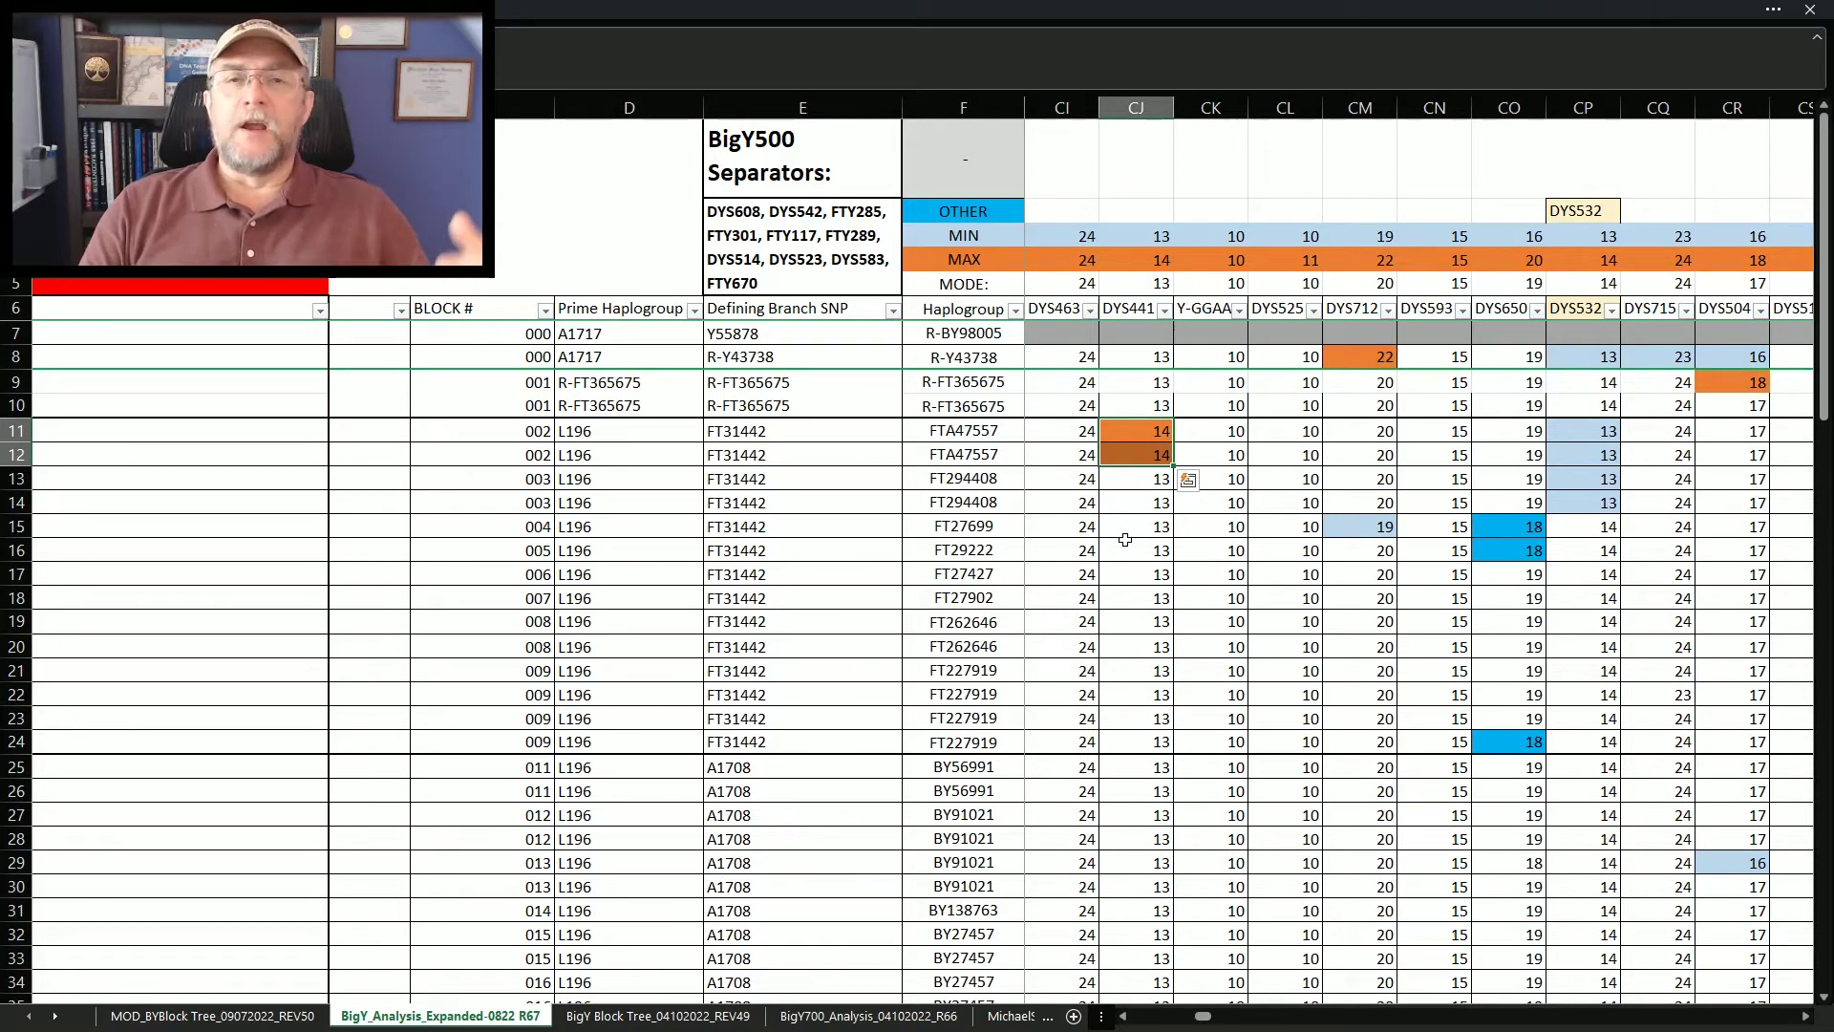
scroll(1200, 461, "right", 3)
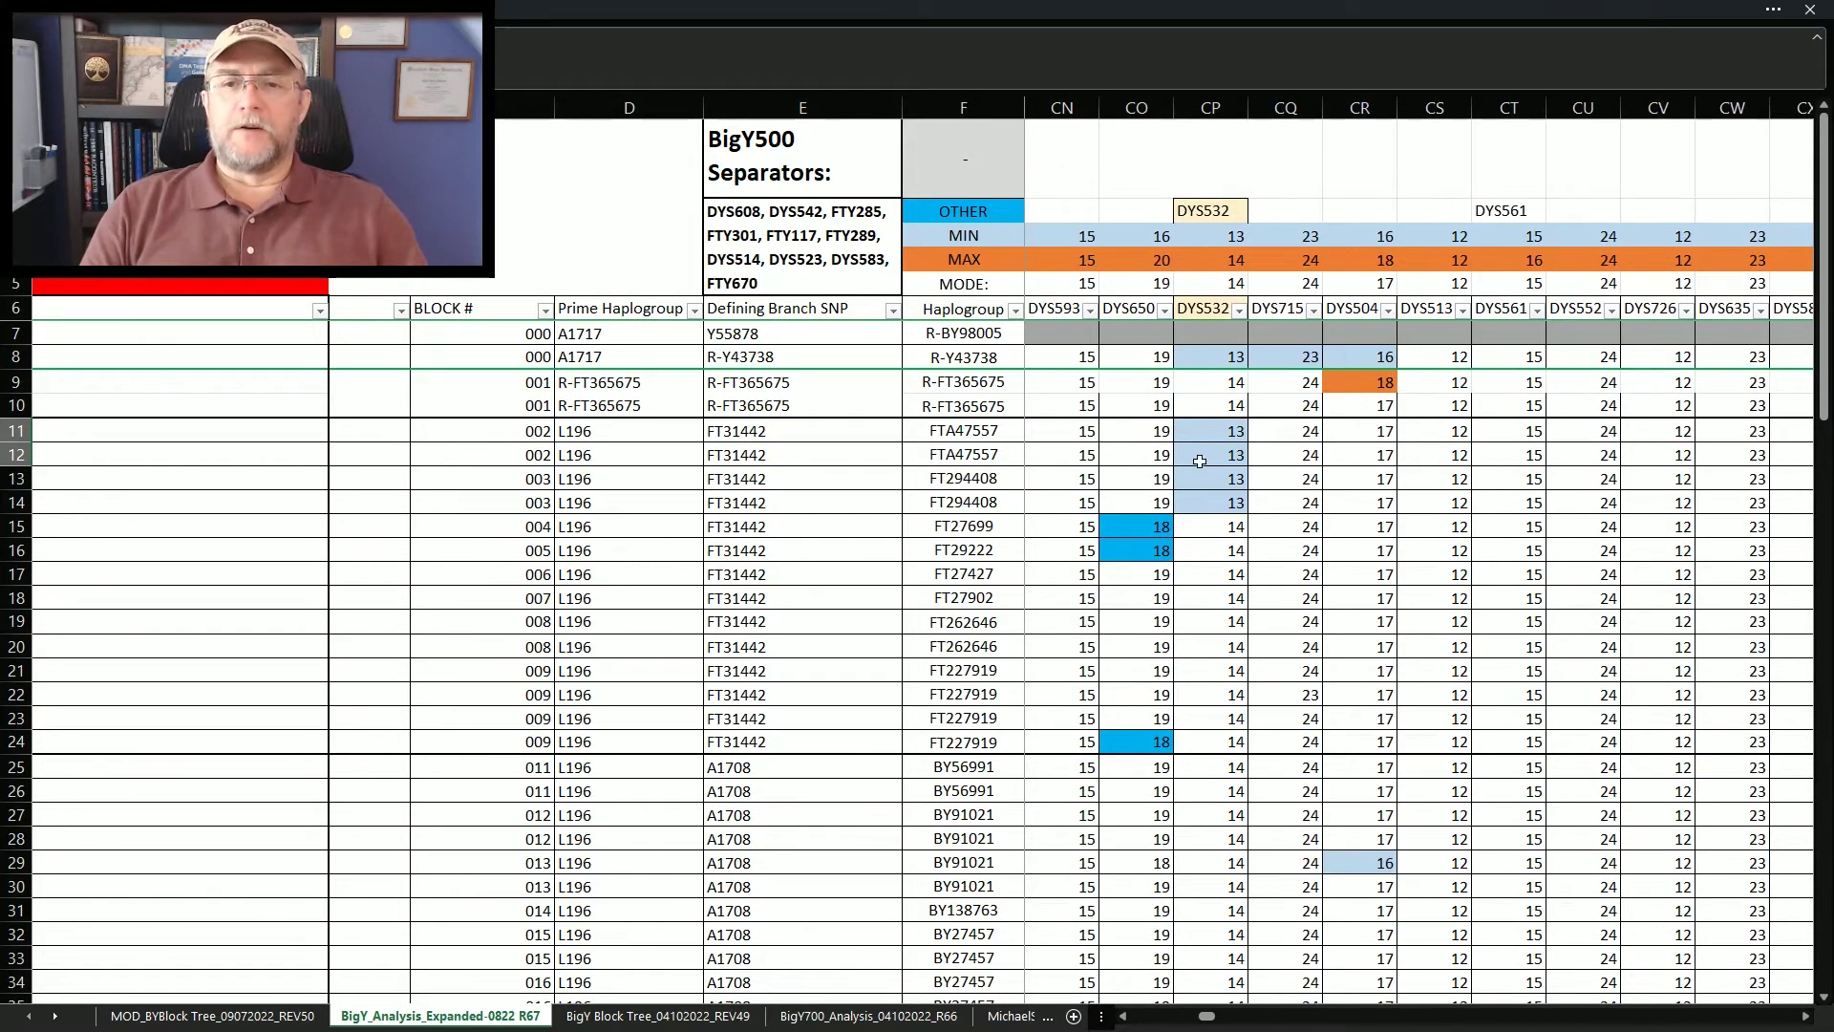
left_click_drag(1232, 430, 1219, 513)
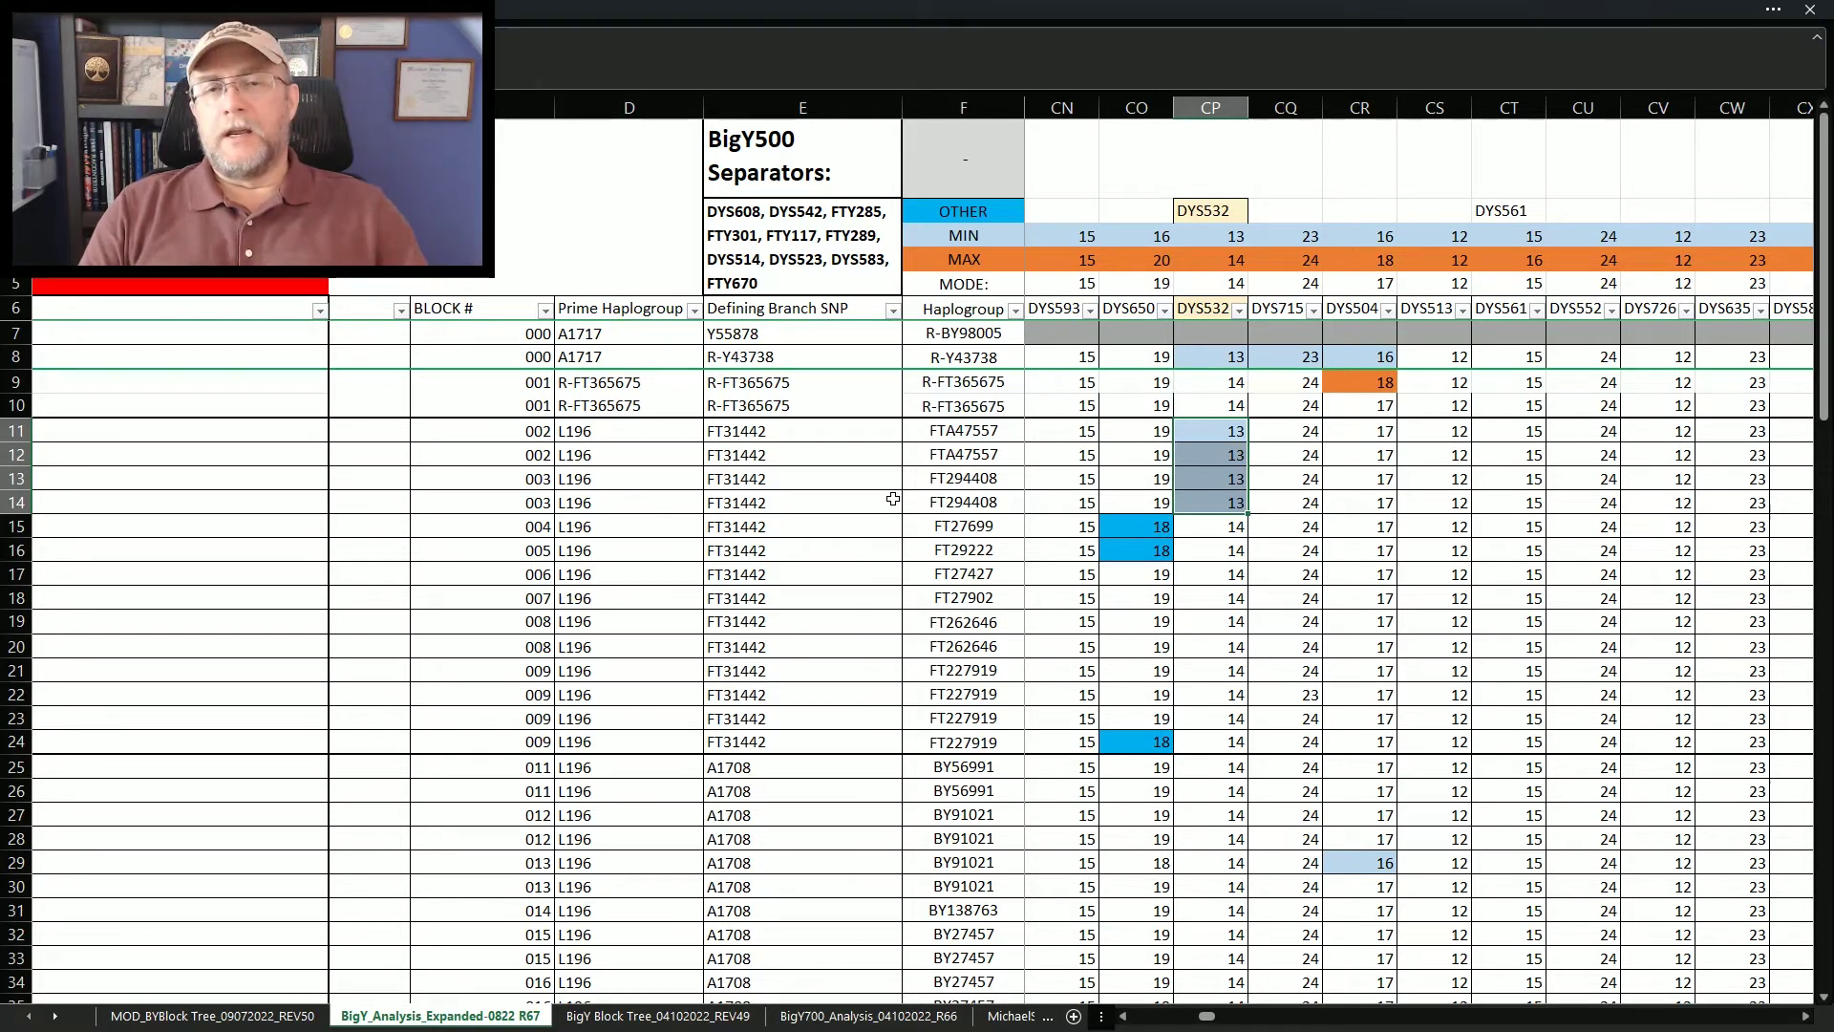
left_click(1206, 478)
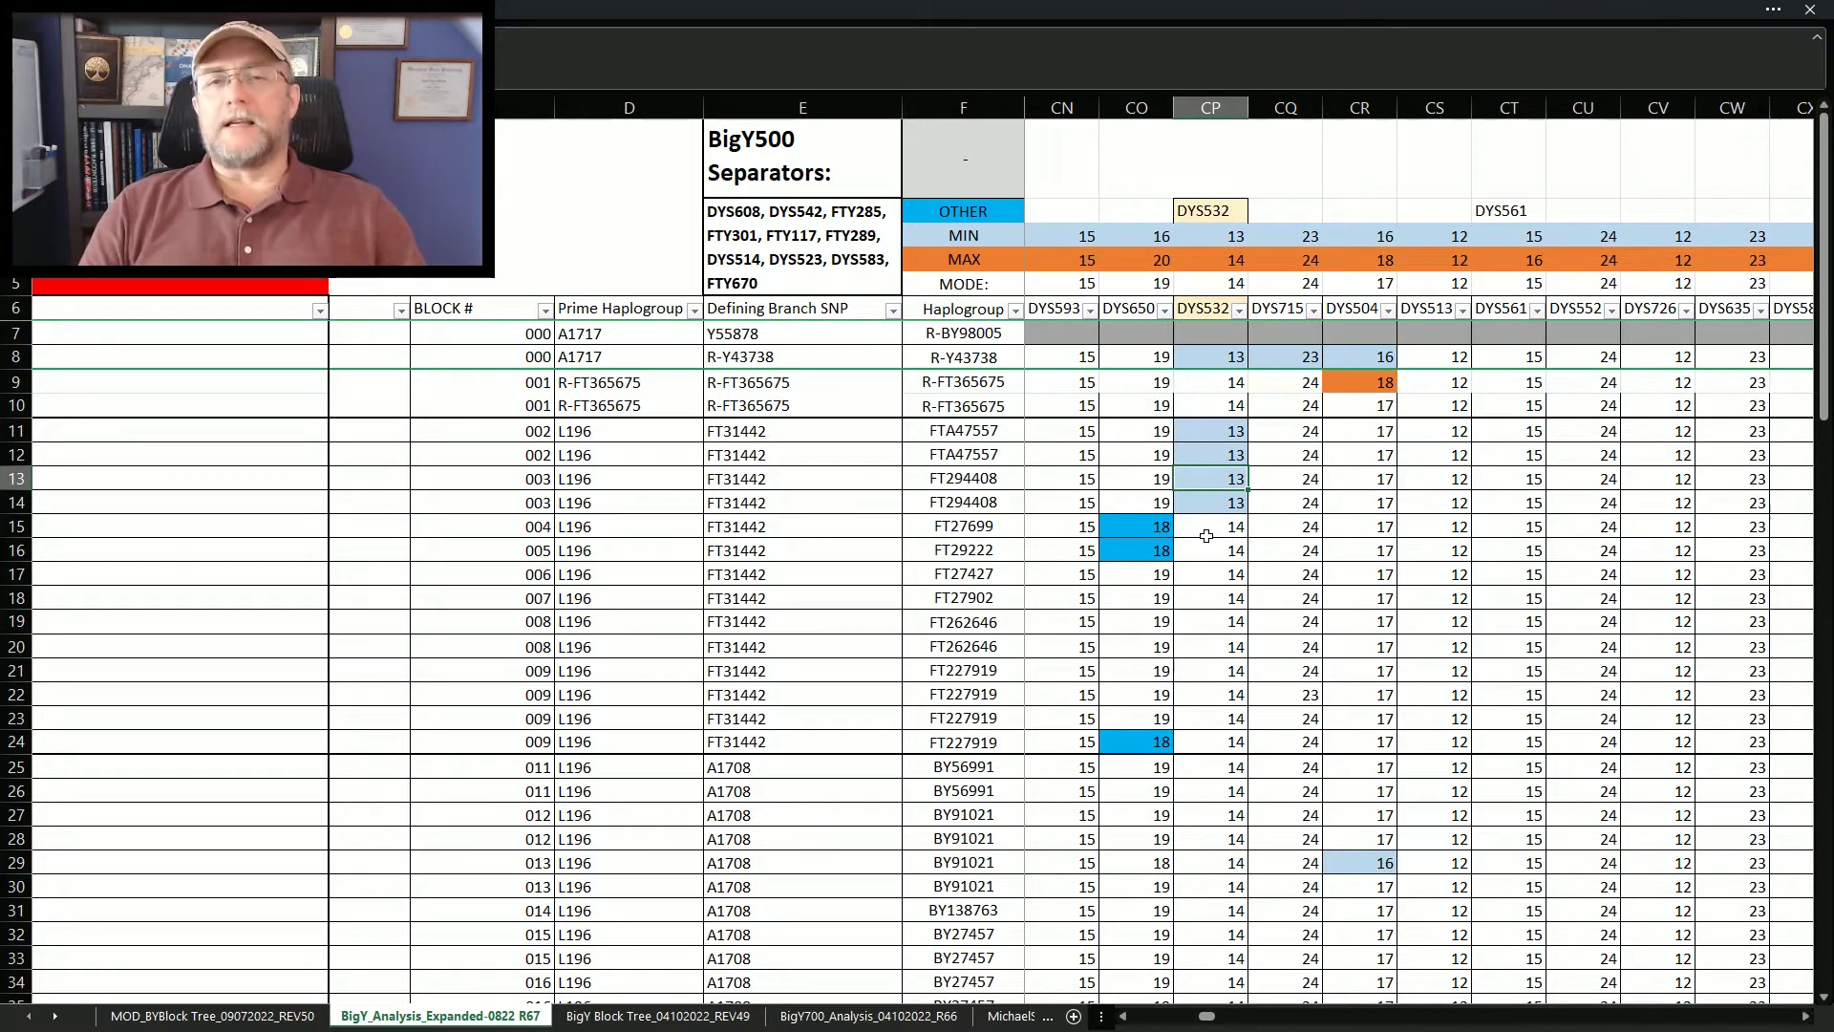
Compare the defining branch SNP of the FTA47557 and FT294408 rows with their DYS532 values
left_click(812, 507)
left_click(808, 475)
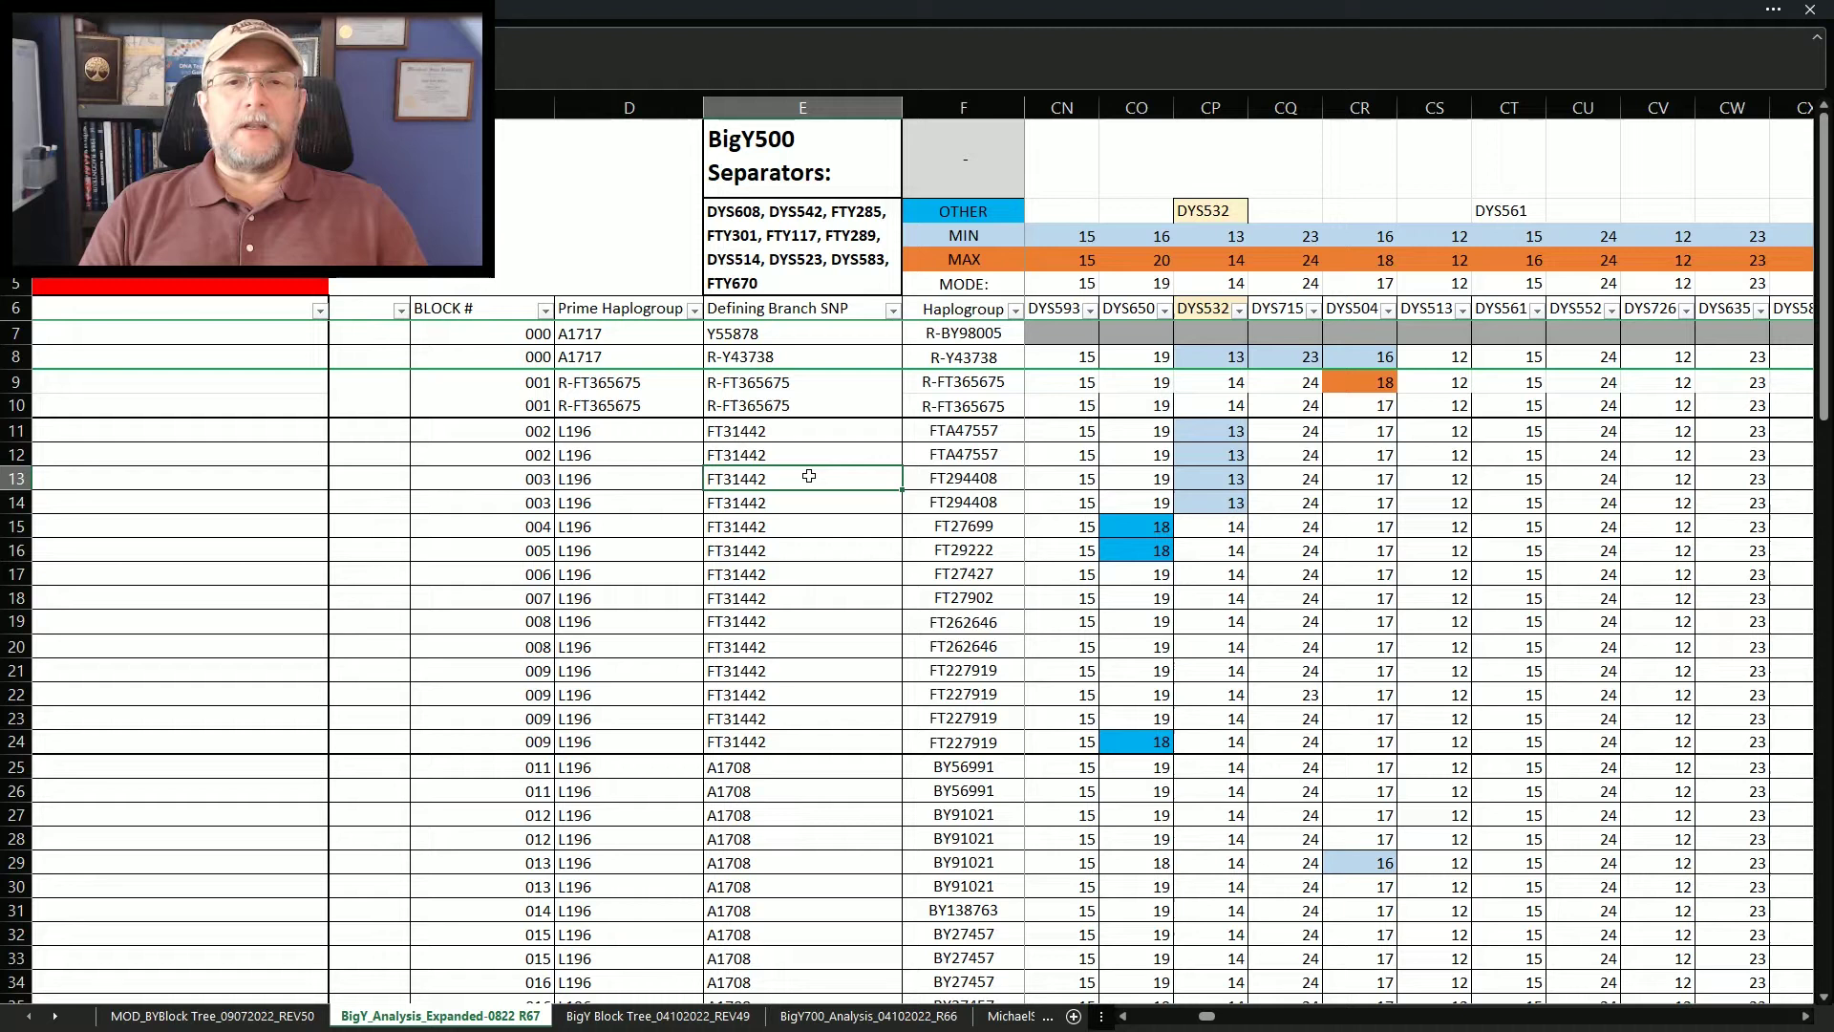
left_click_drag(805, 430, 807, 453)
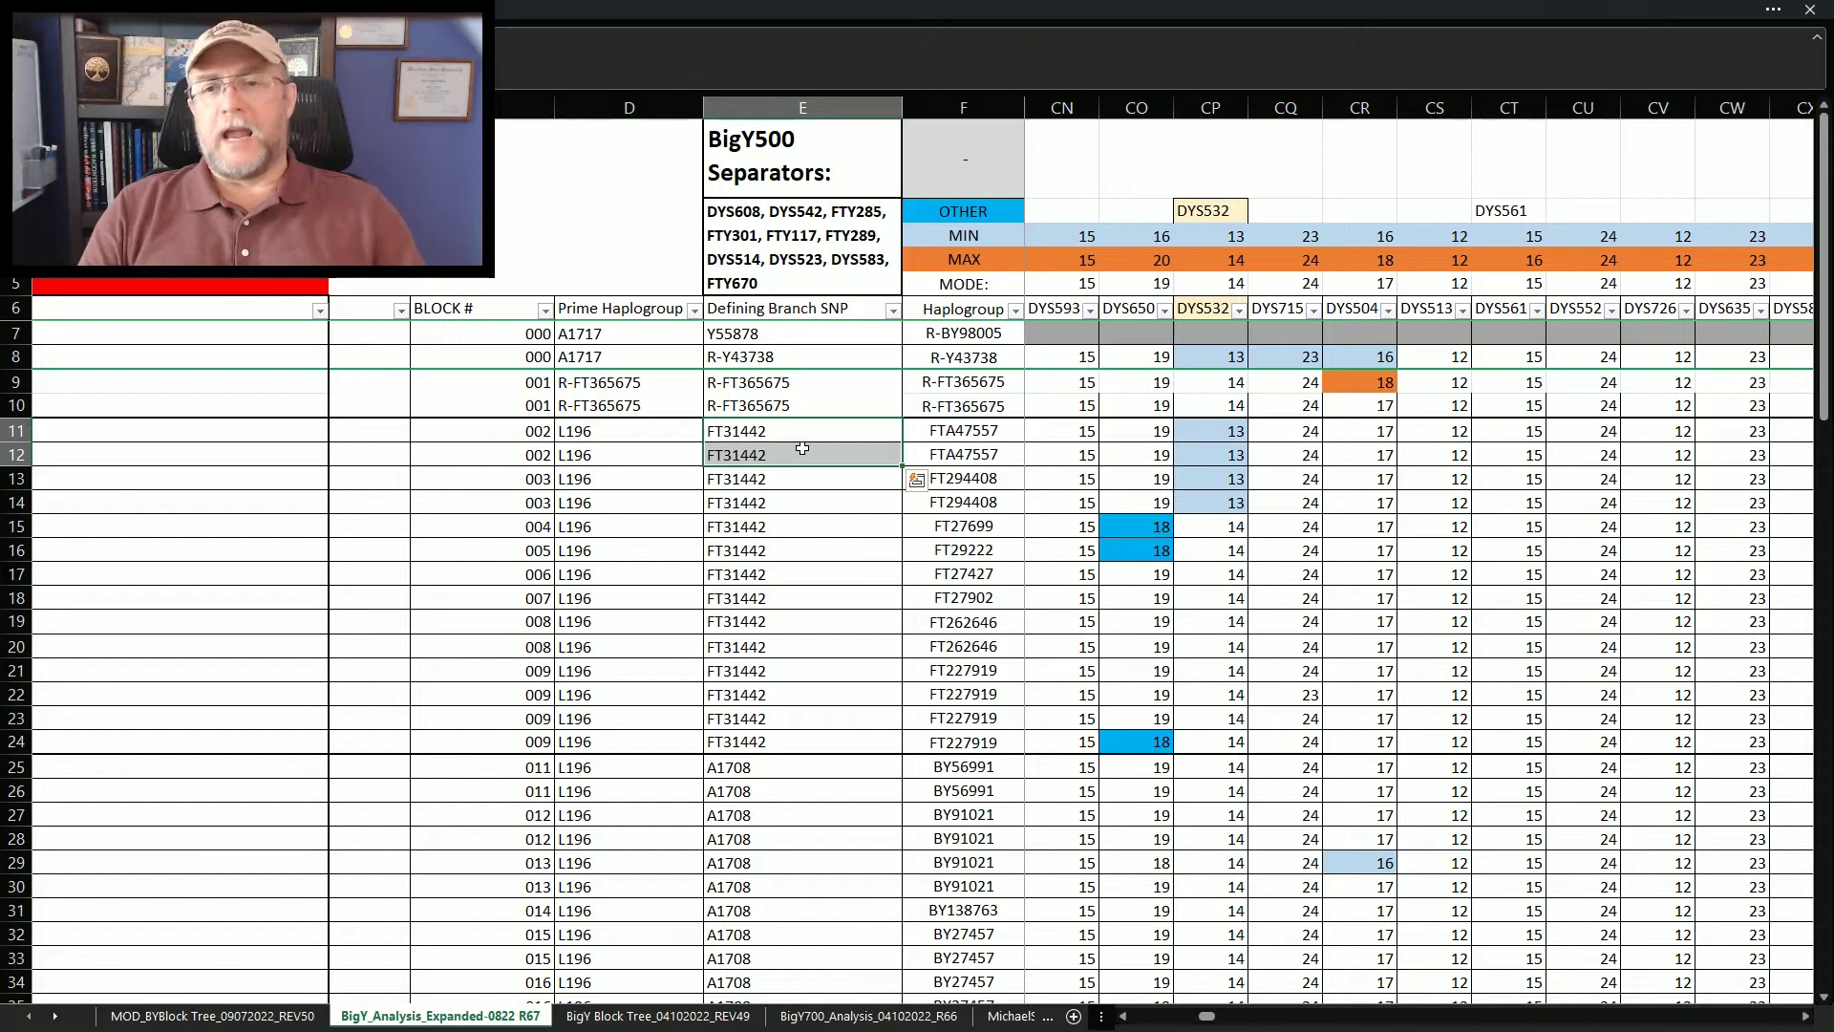
left_click_drag(1212, 430, 1213, 503)
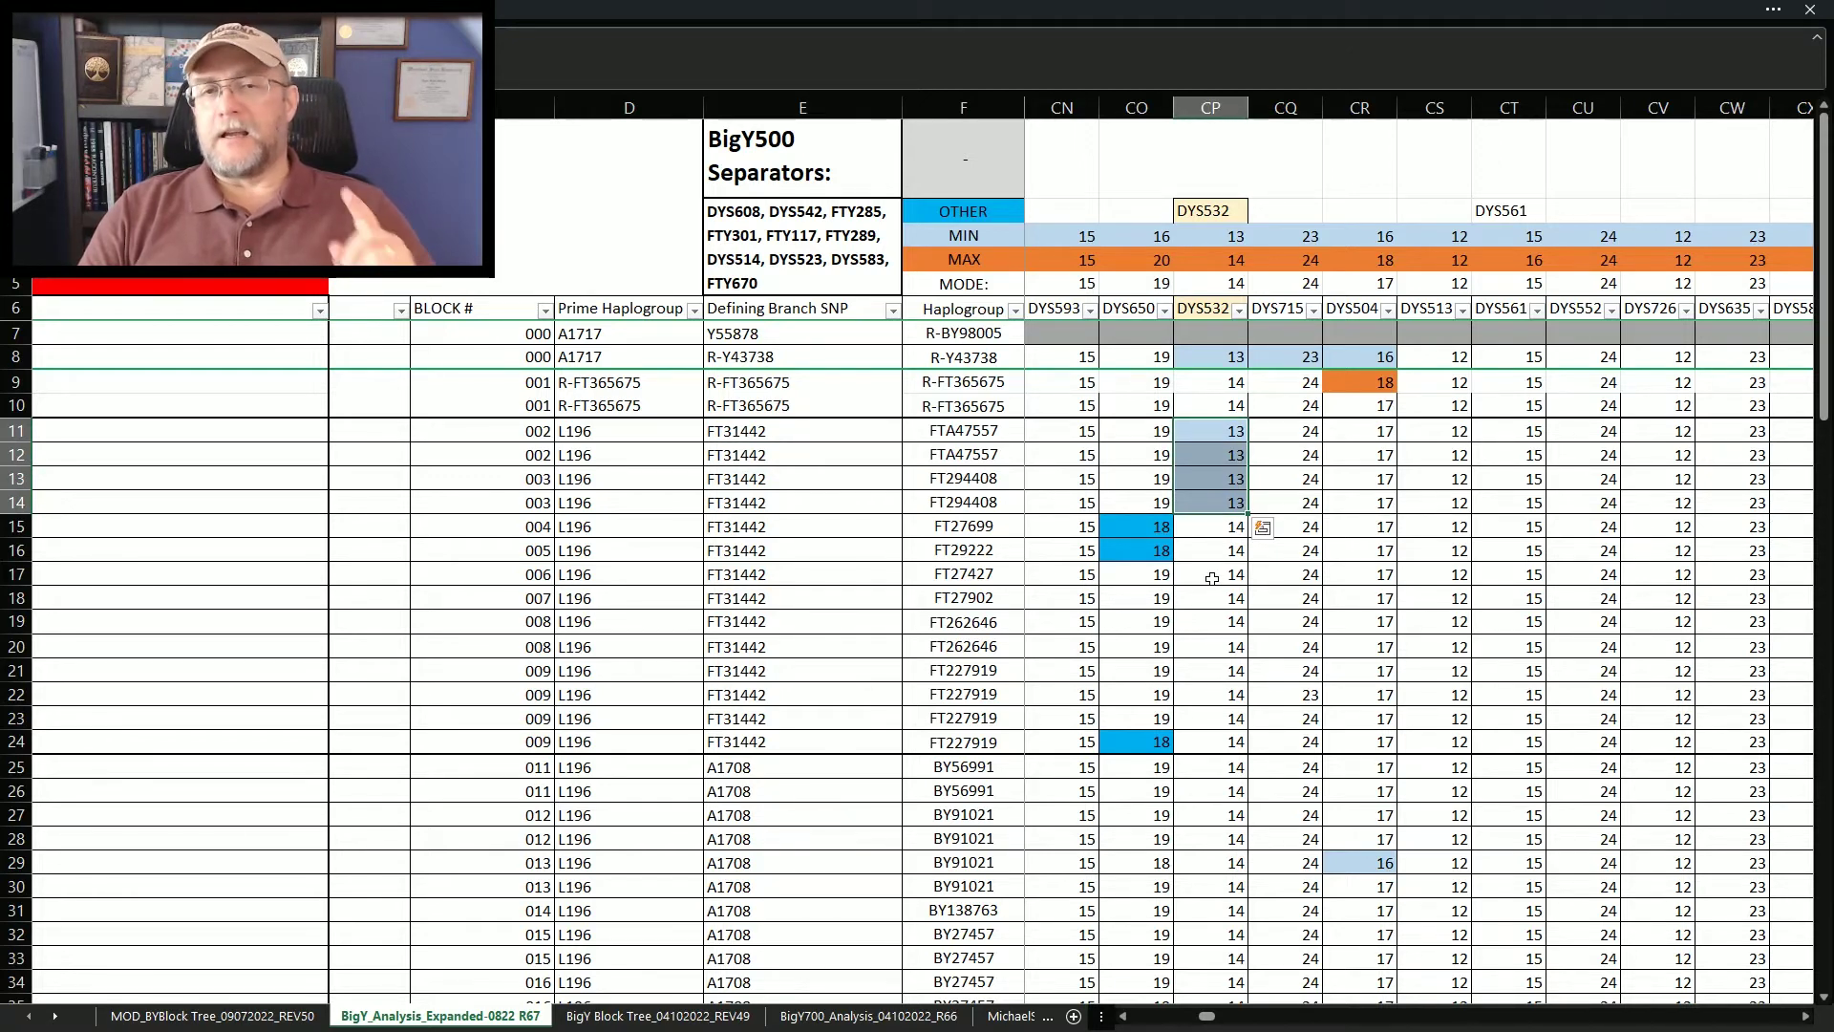
left_click(1189, 430)
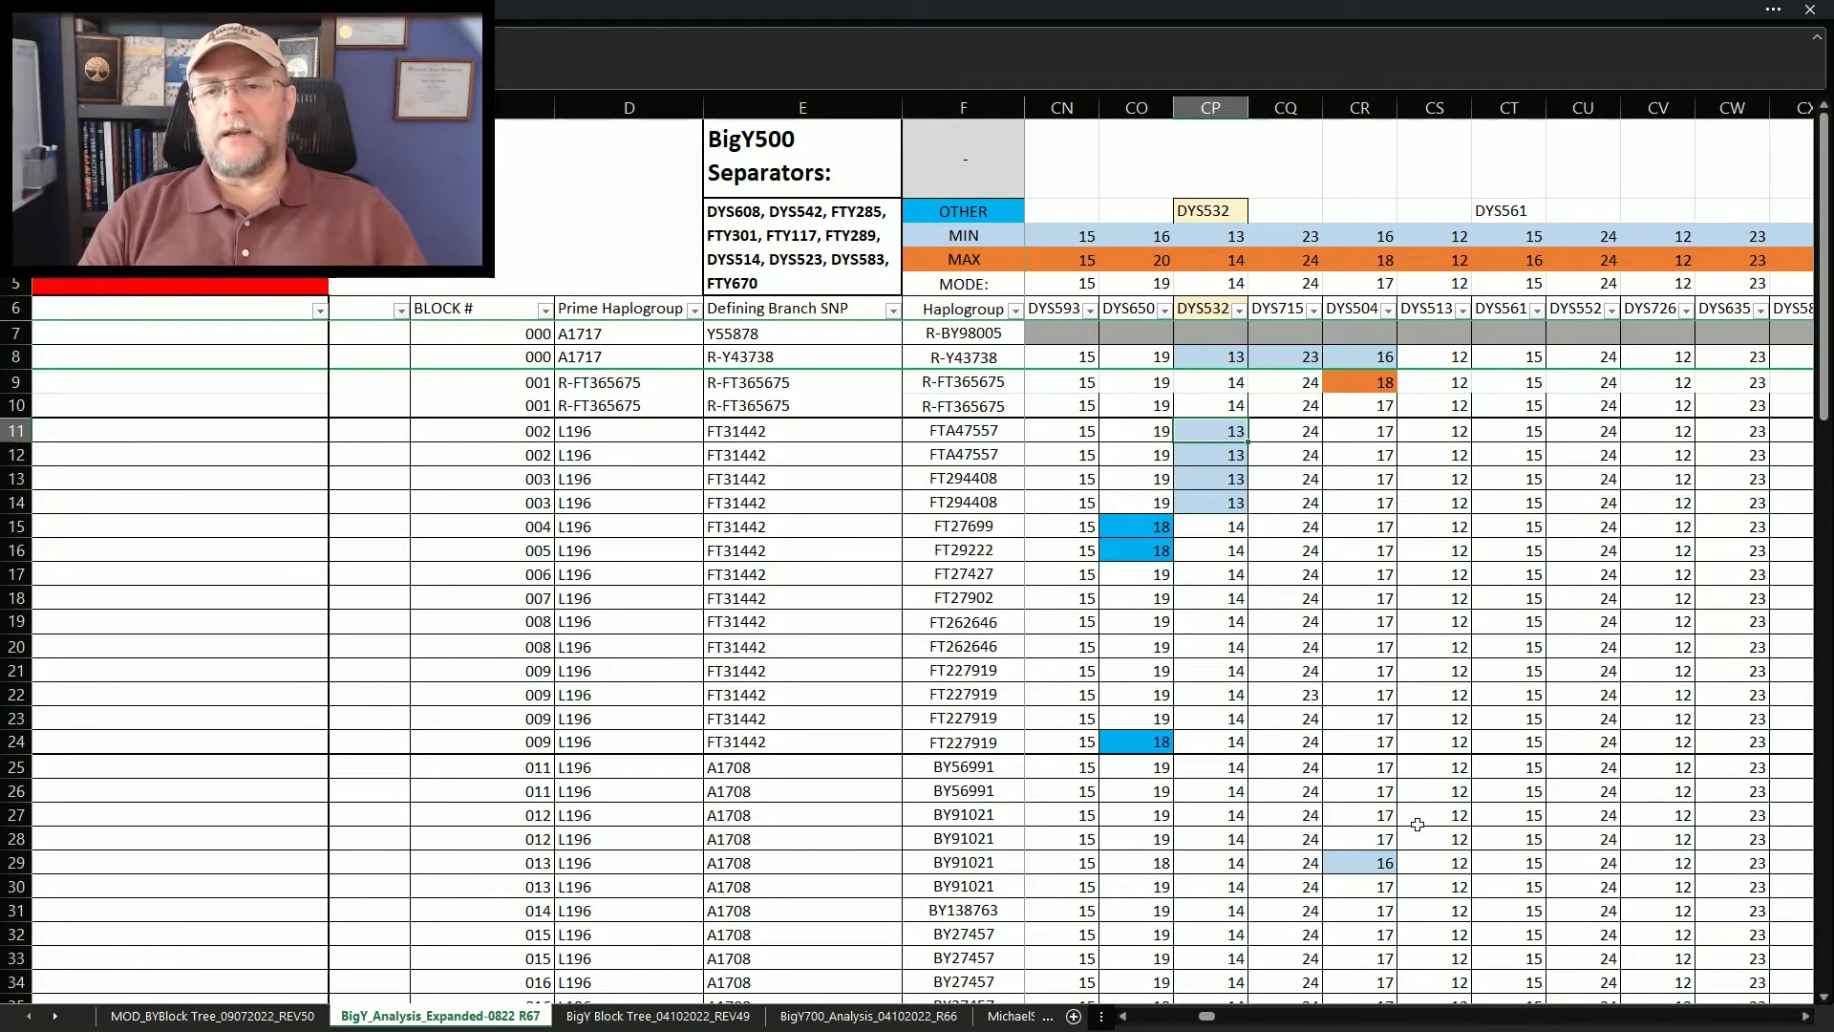
Look past the last yDNA111 marker to DYS608 and highlight its values for all FT31442 rows
scroll(1202, 178, "right", 5)
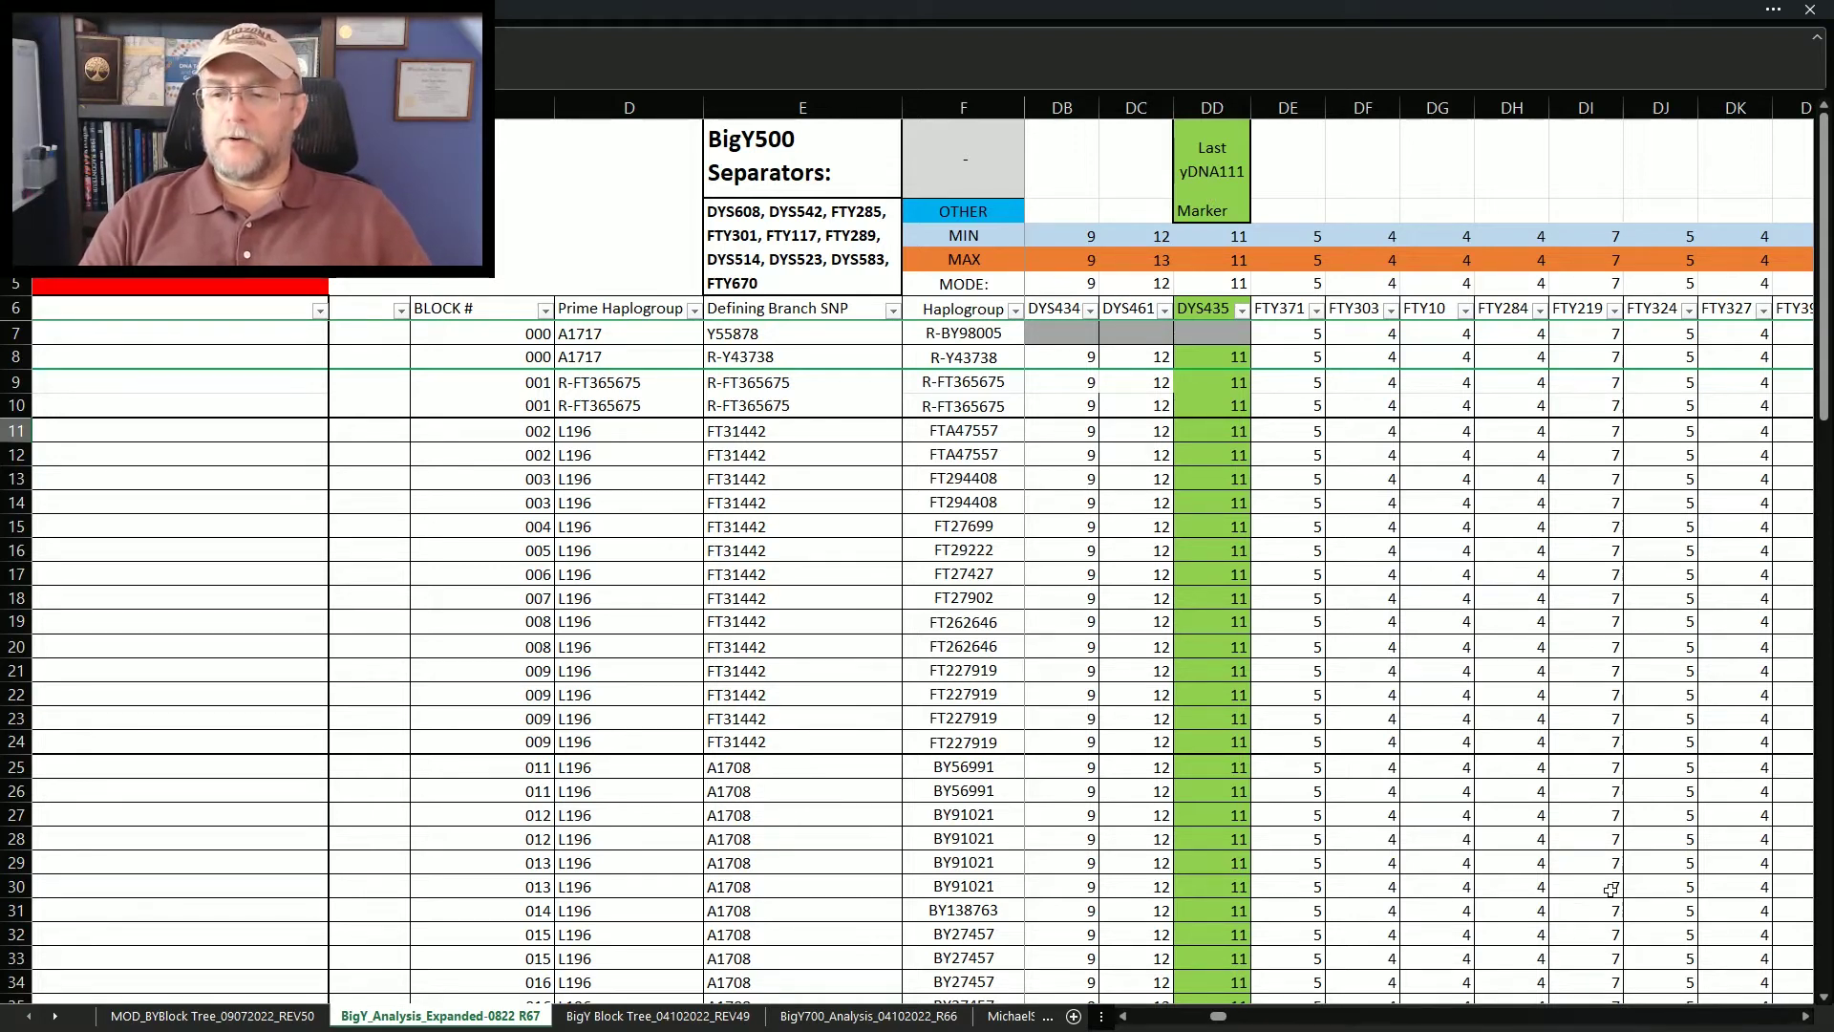
left_click(1806, 1017)
left_click(1805, 1017)
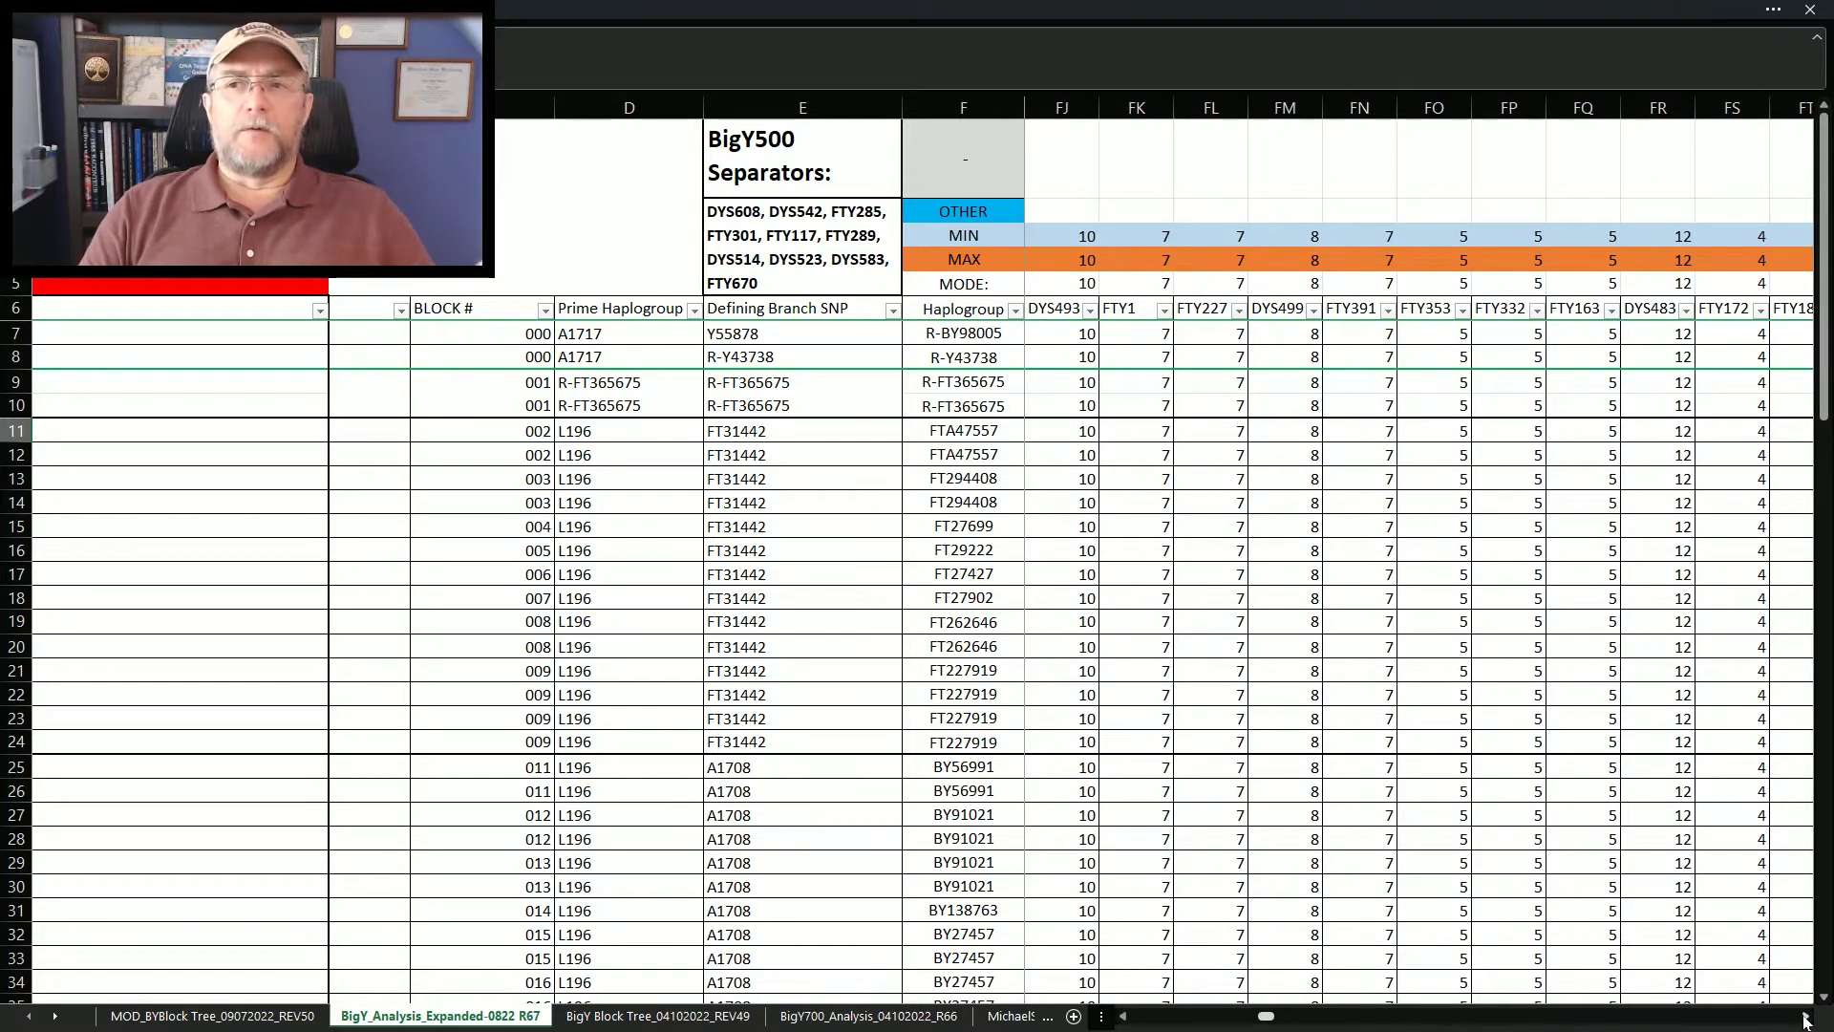
scroll(1806, 1020, "right", 12)
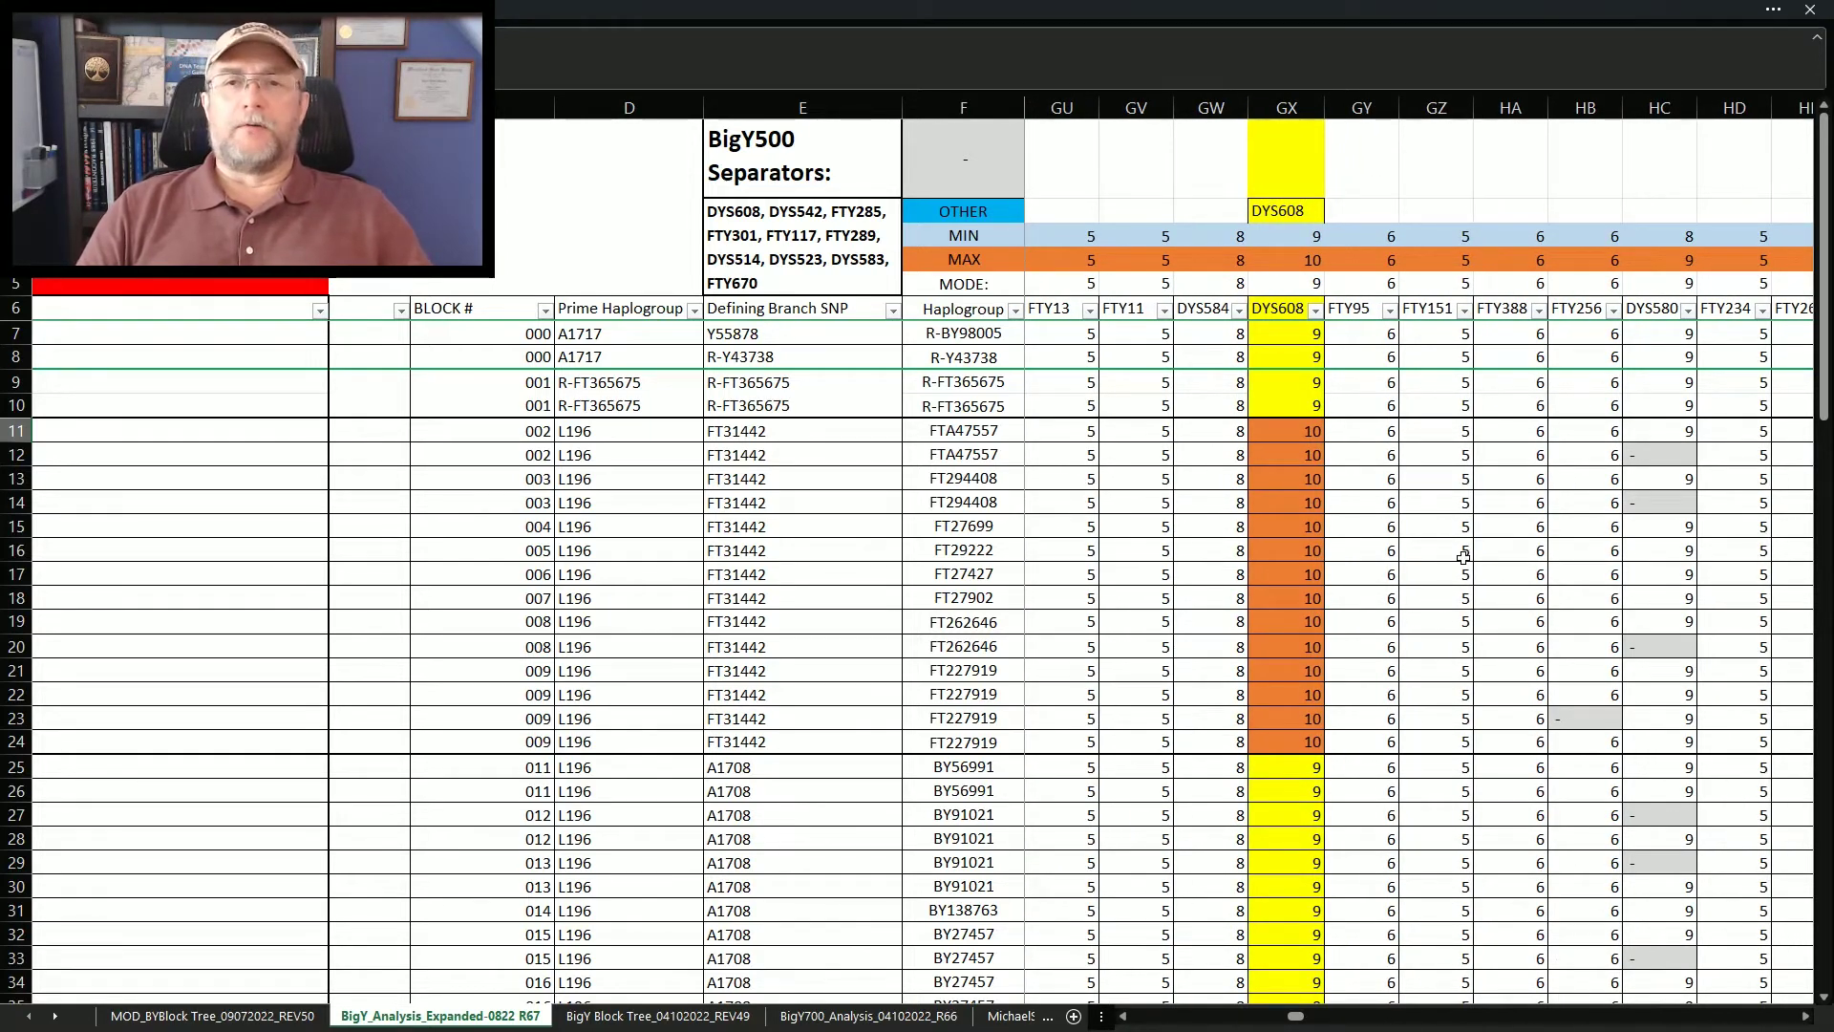
left_click_drag(1296, 430, 1277, 750)
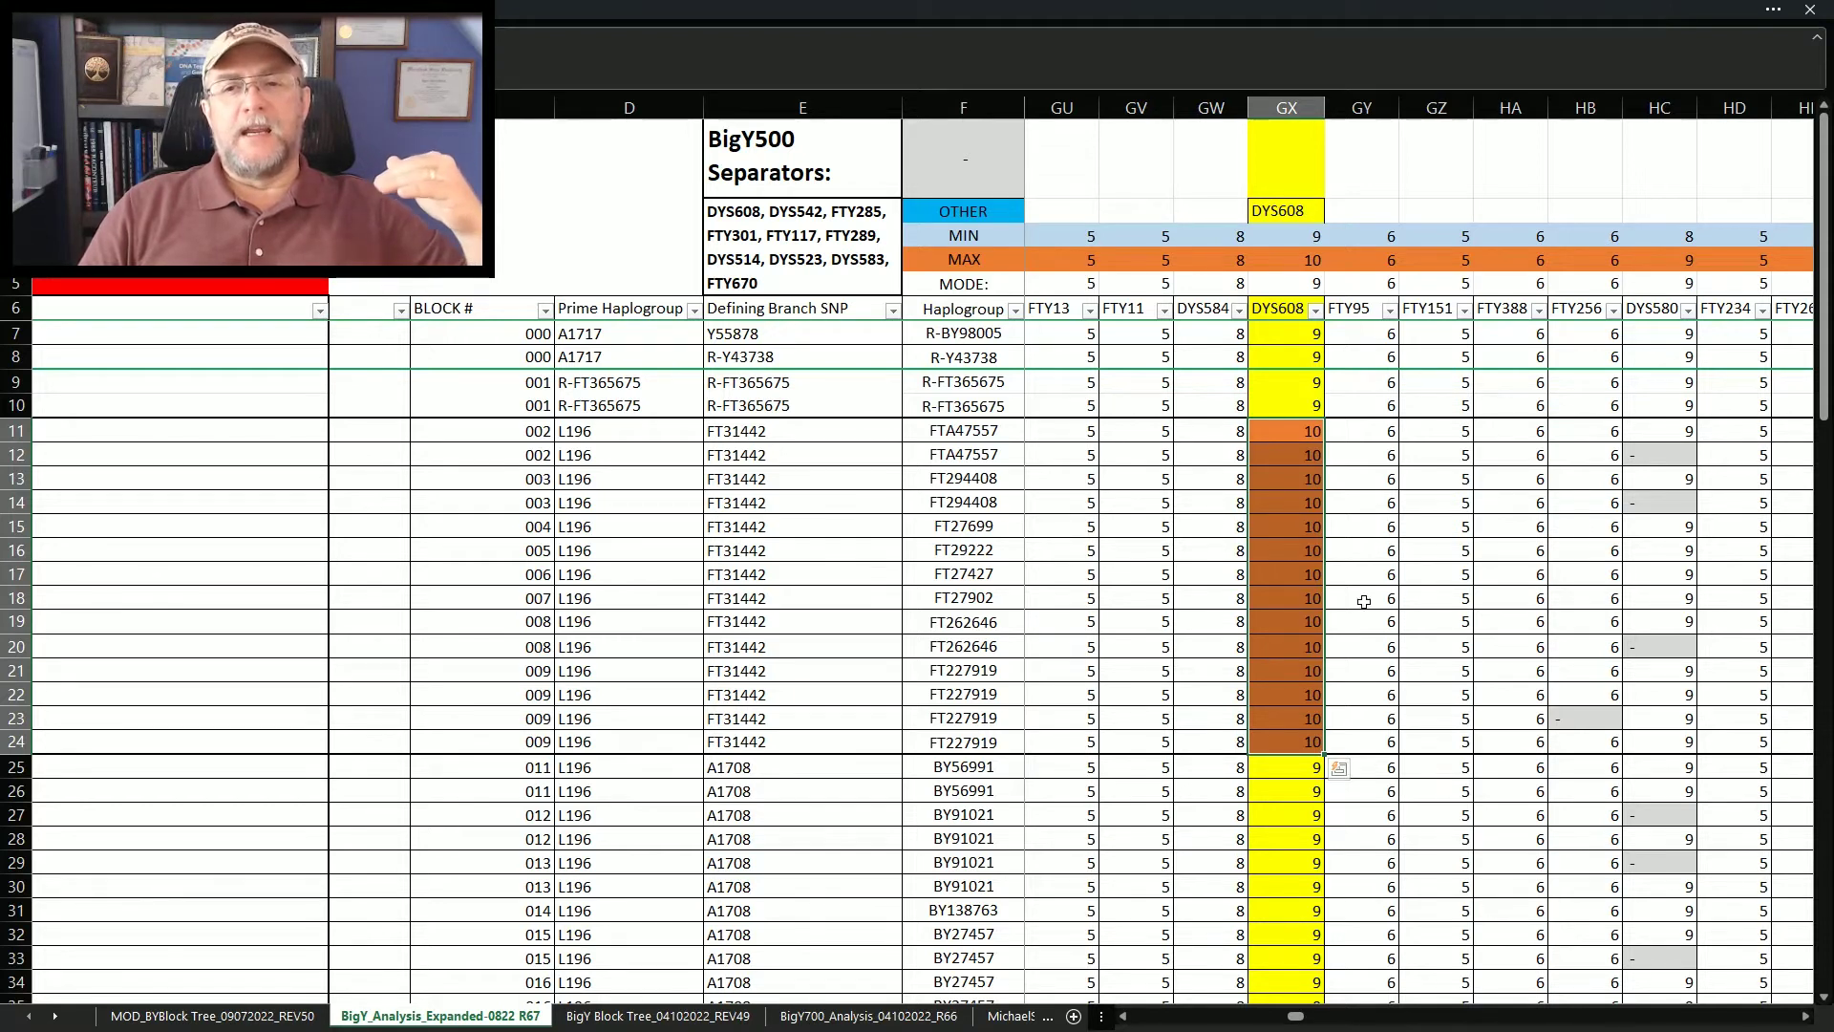
Compare the DYS608 values of the R-BY98005 to R-FT365675 rows and the A1708 branch with those of the FT31442 rows
left_click(1402, 594)
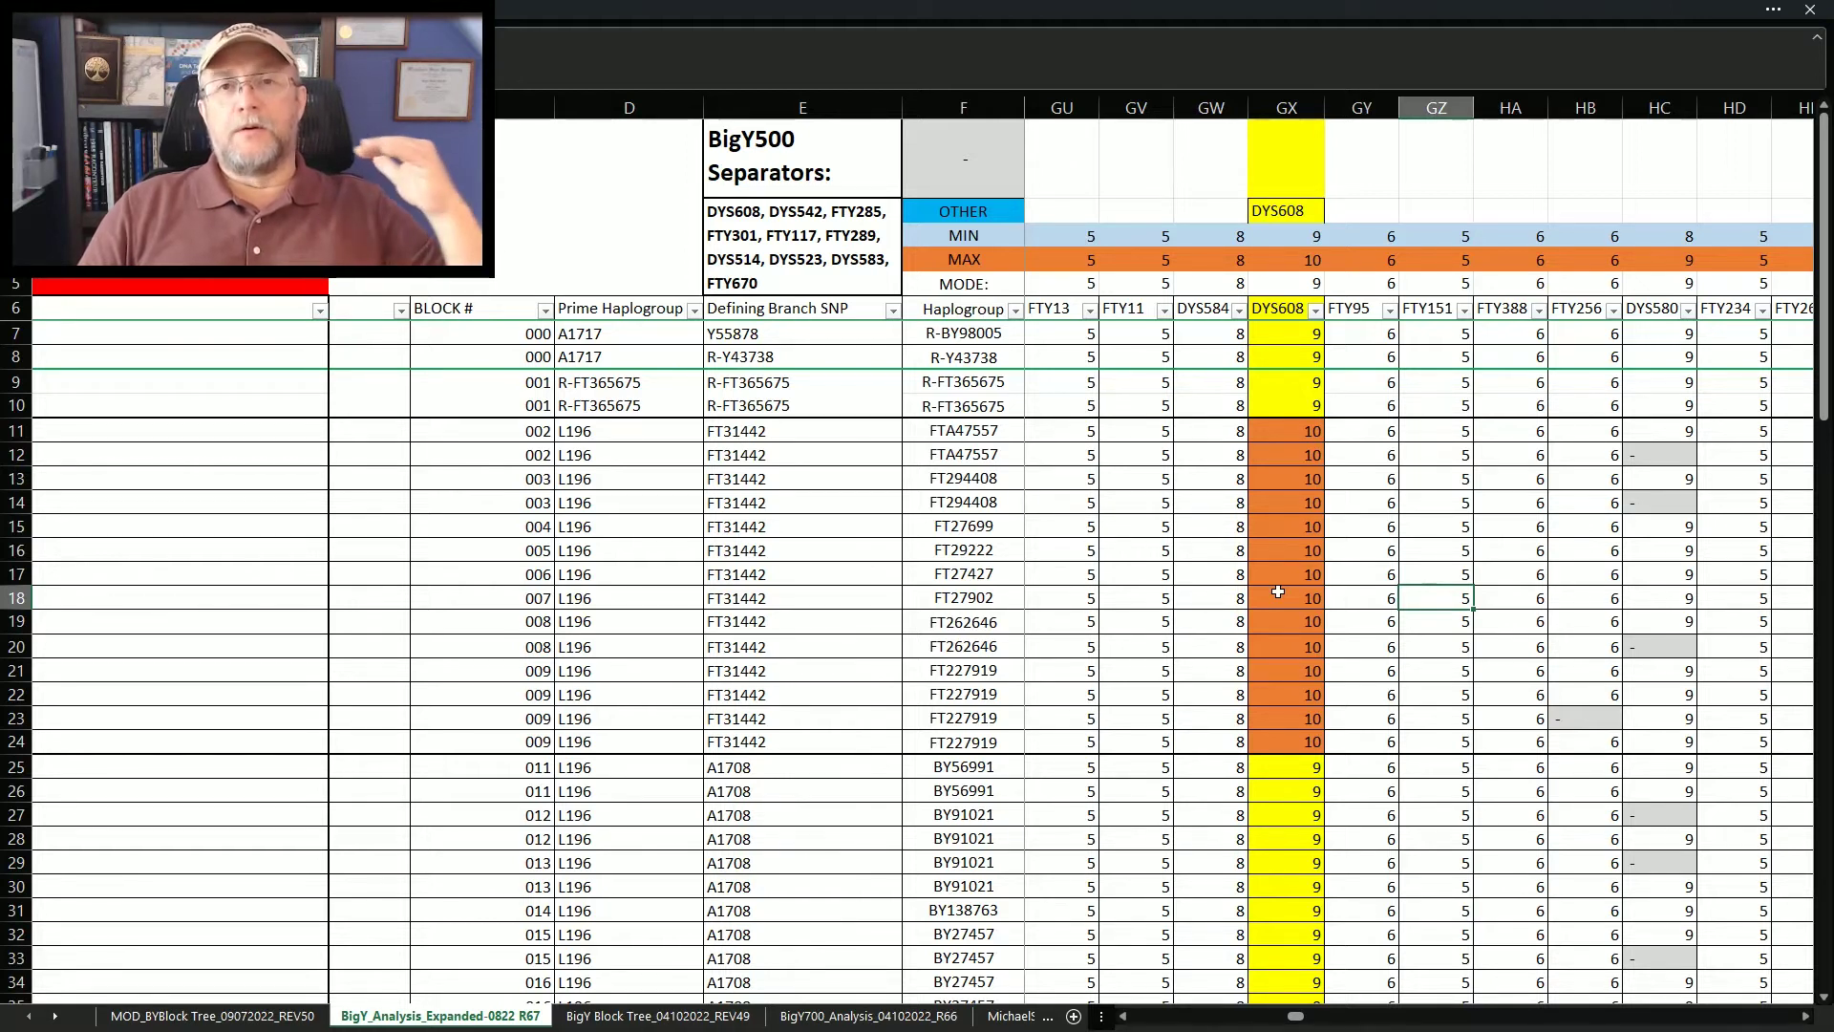
left_click_drag(1276, 329, 1267, 400)
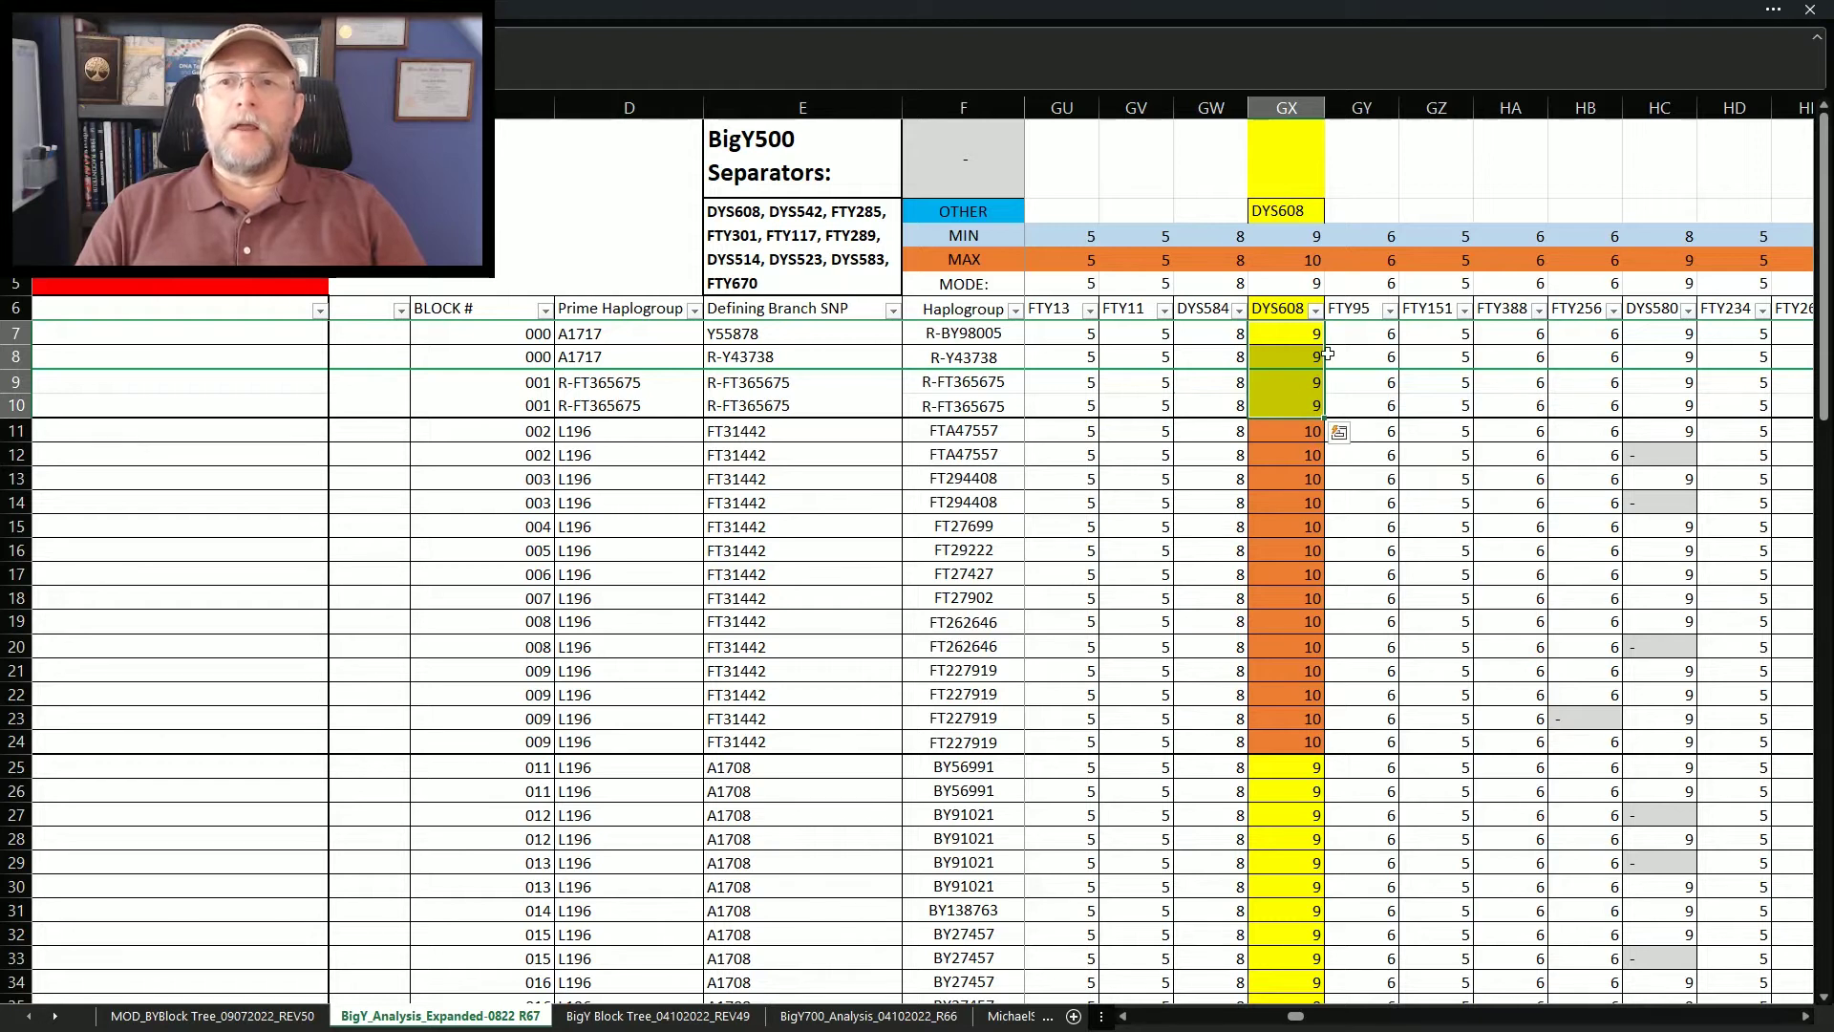
left_click(939, 813)
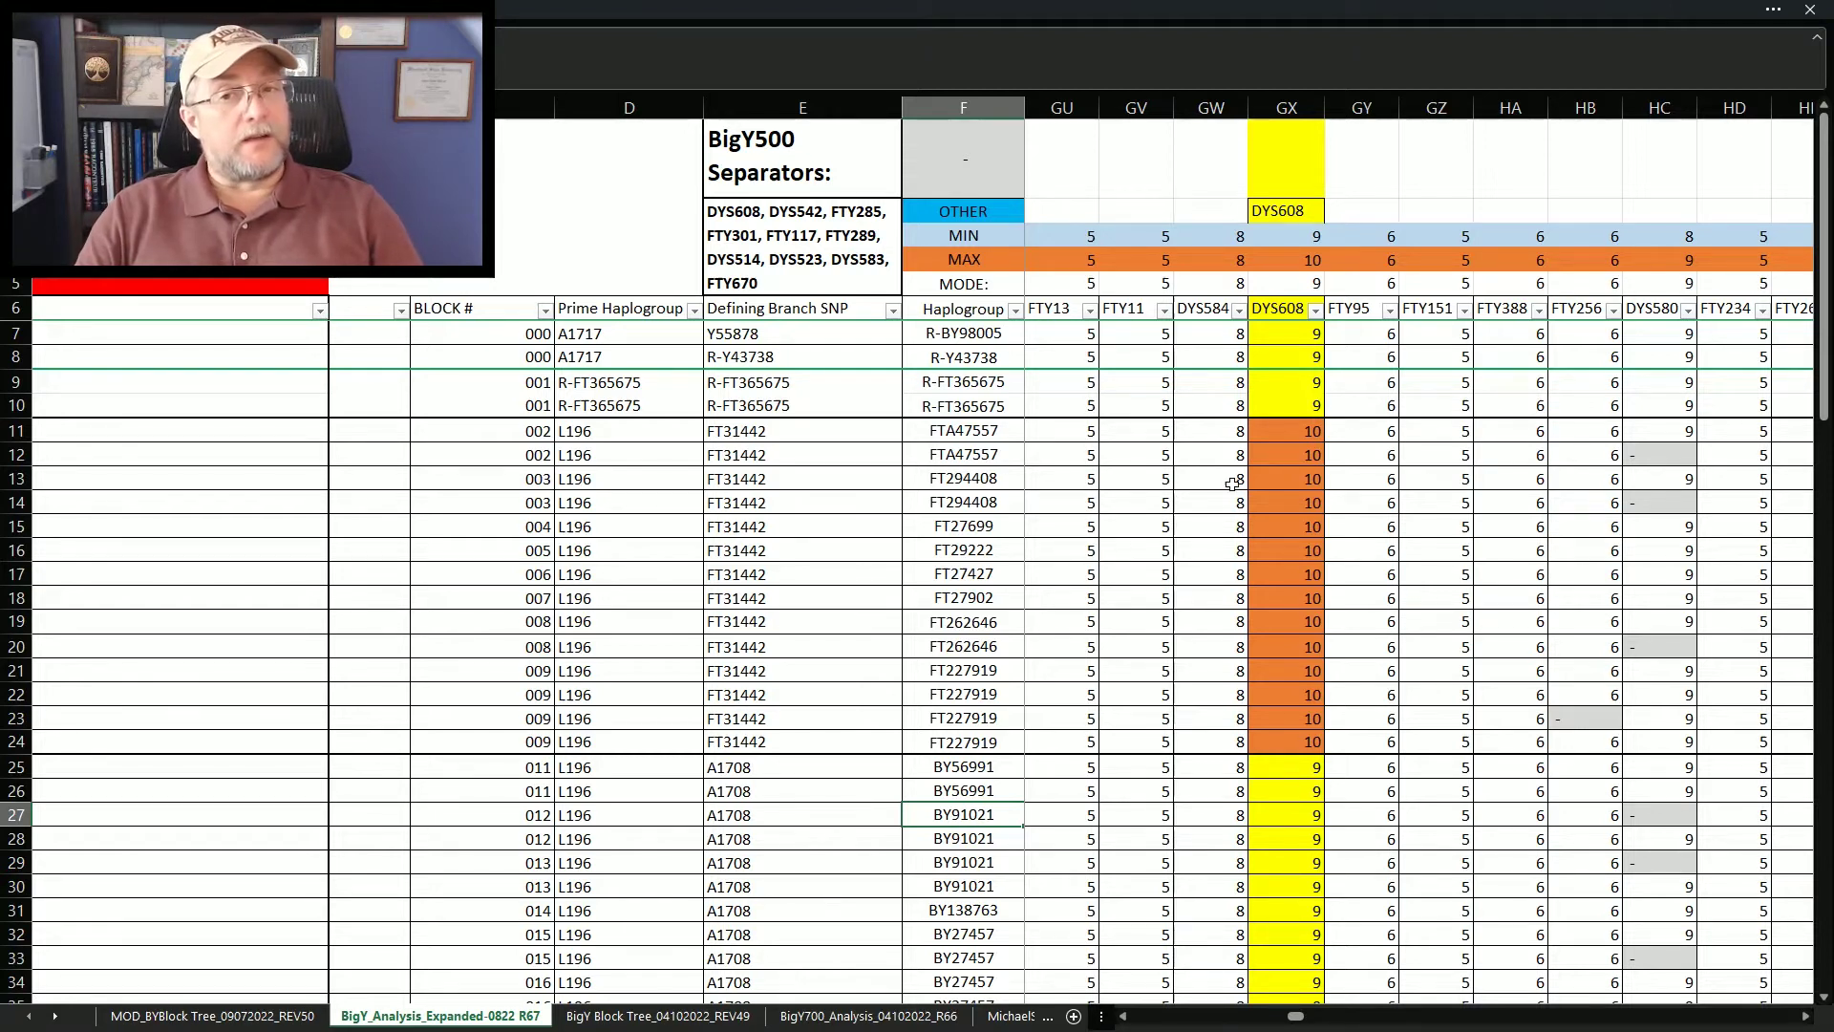
left_click_drag(1271, 431, 1296, 741)
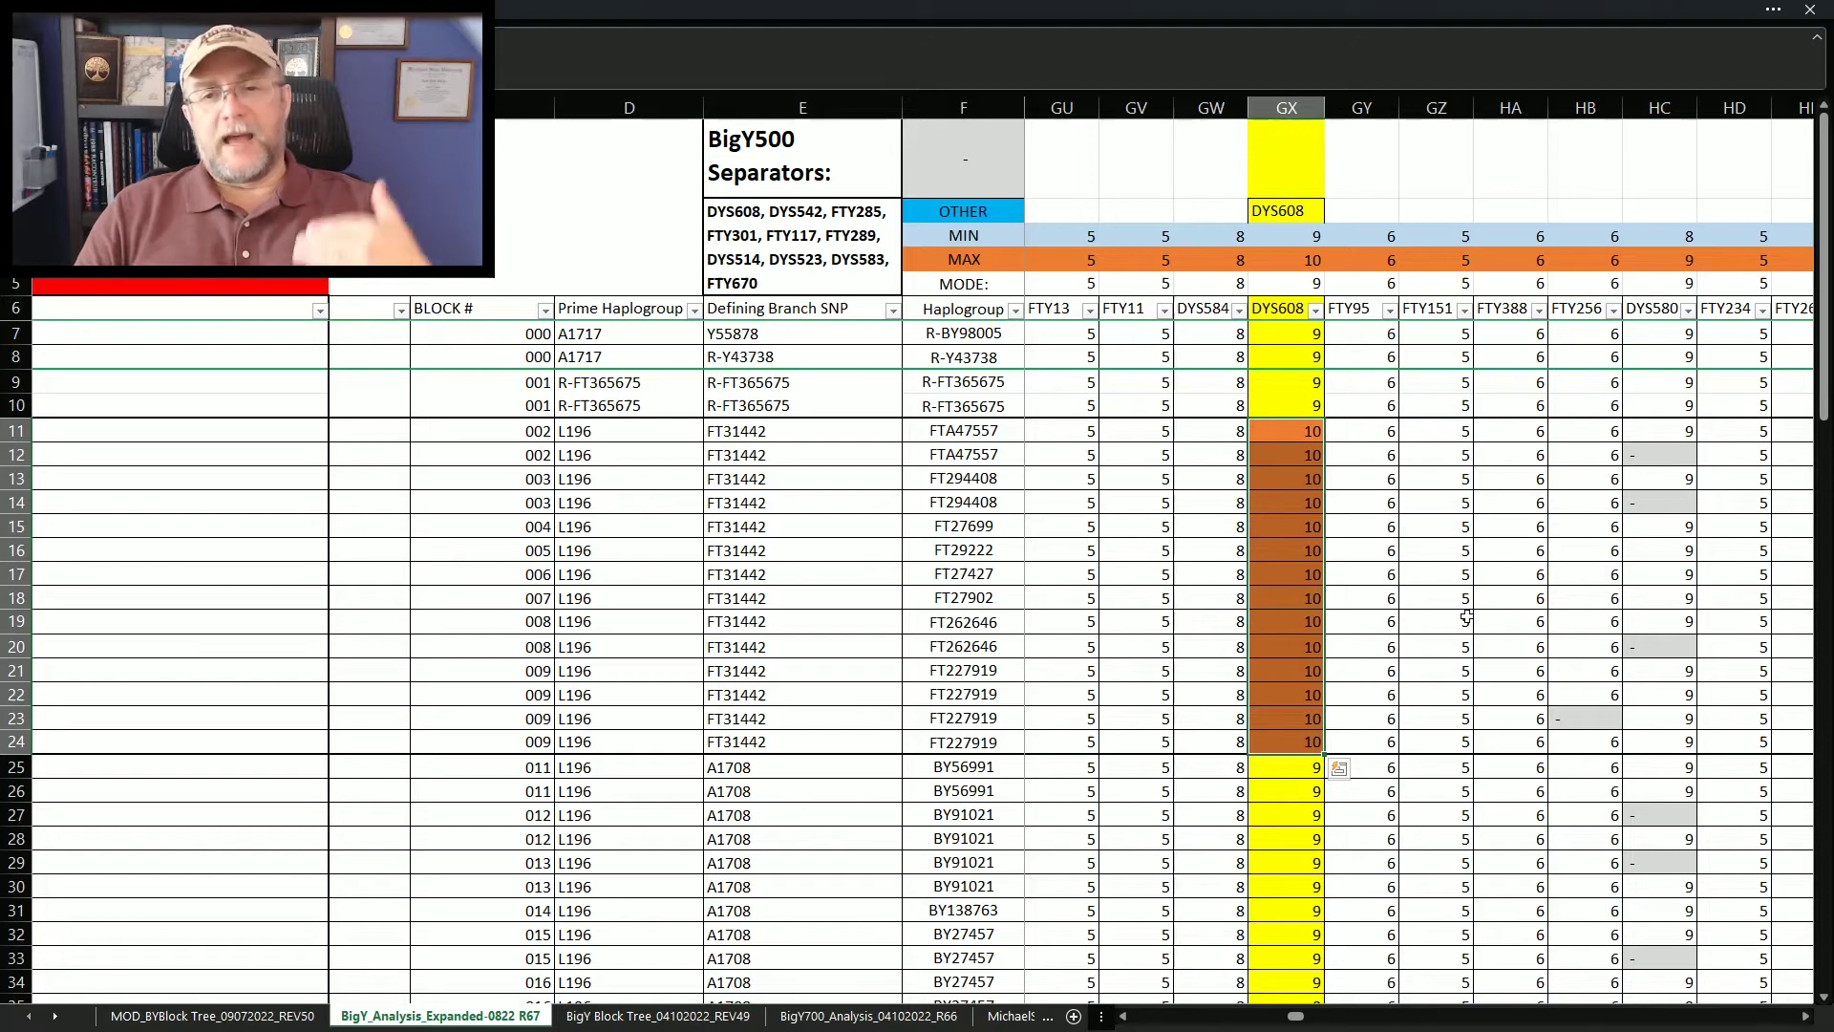
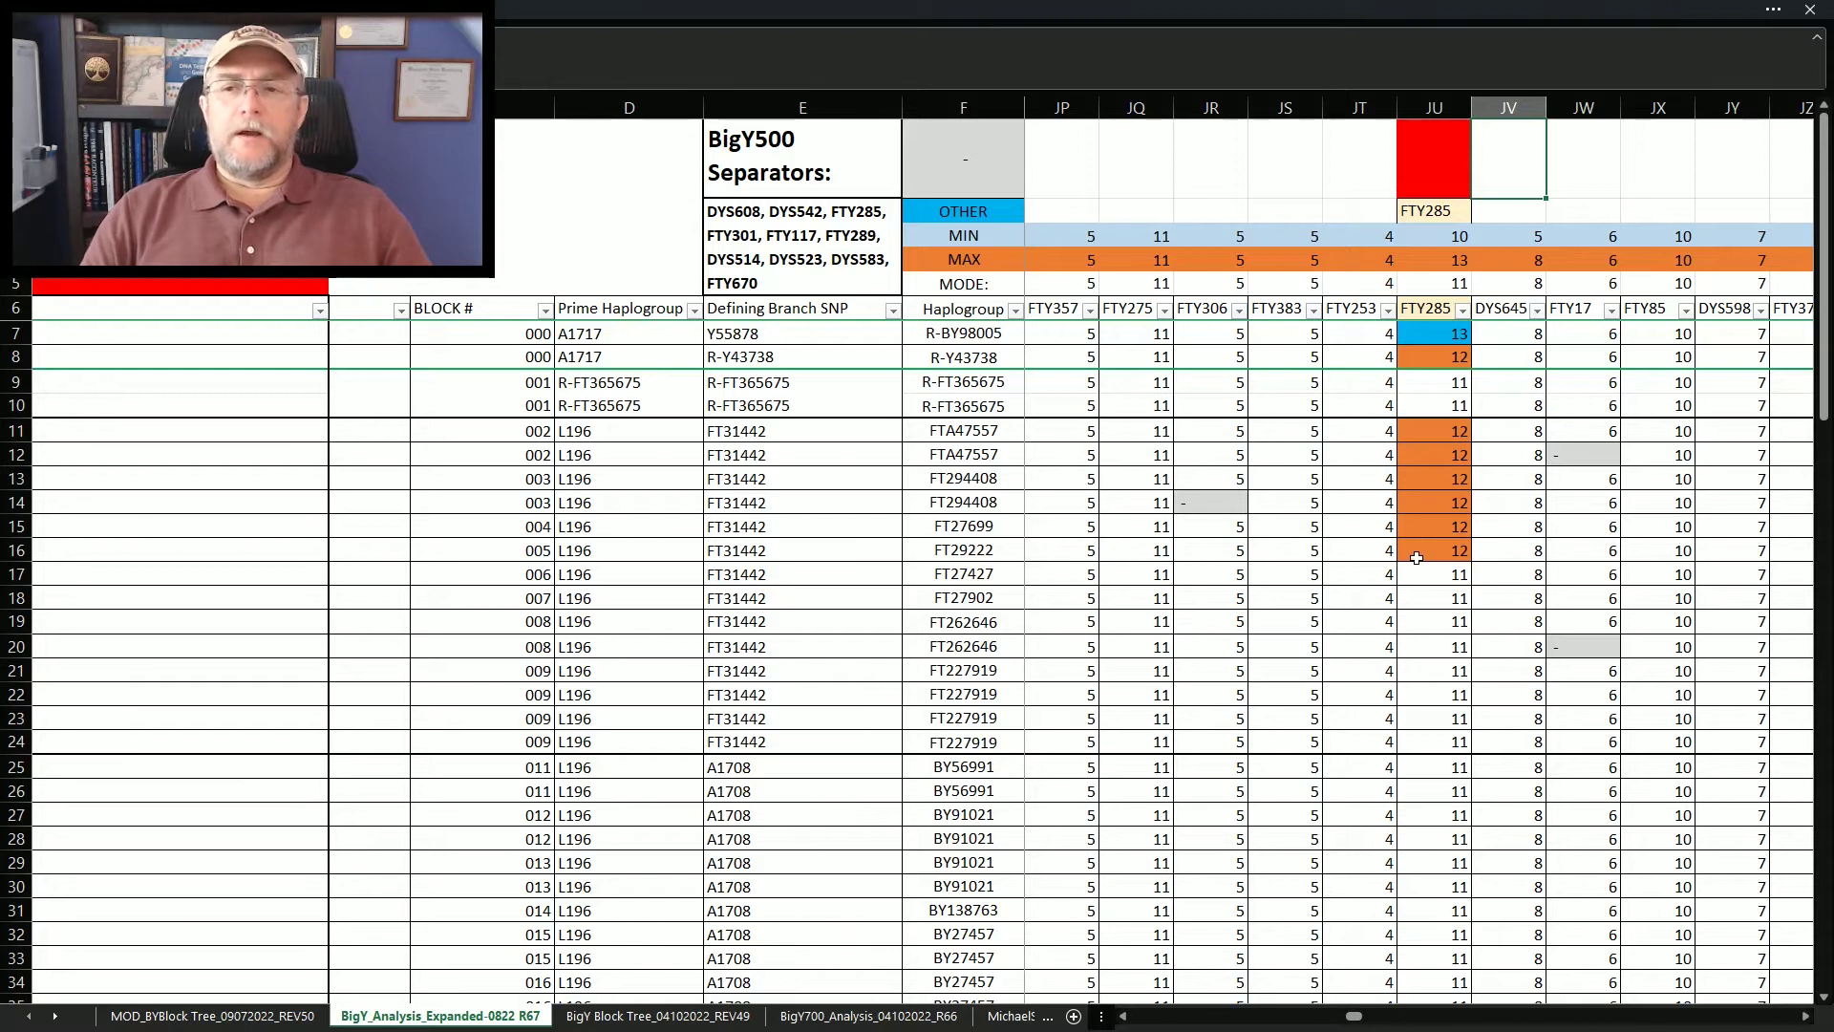
Examine the FTY285 marker where its values change between the FT29222 and FT27427 rows
left_click_drag(1426, 549, 1423, 568)
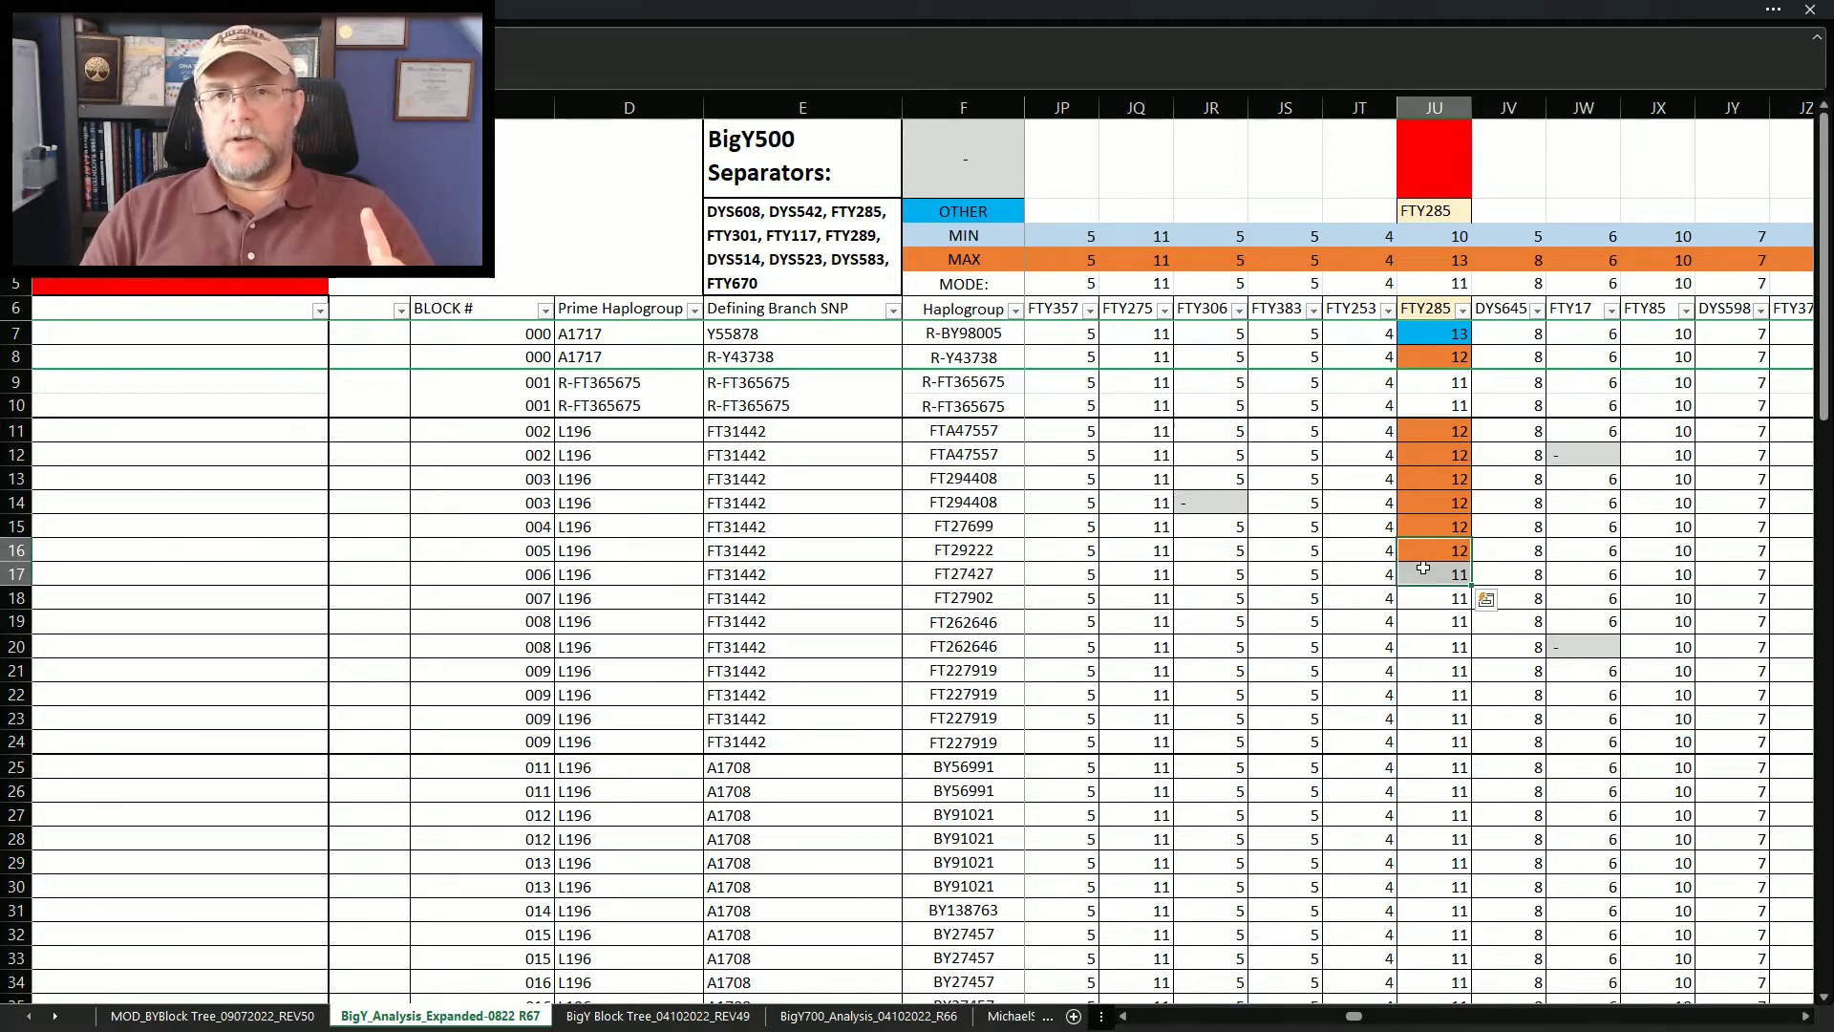
left_click(1411, 561)
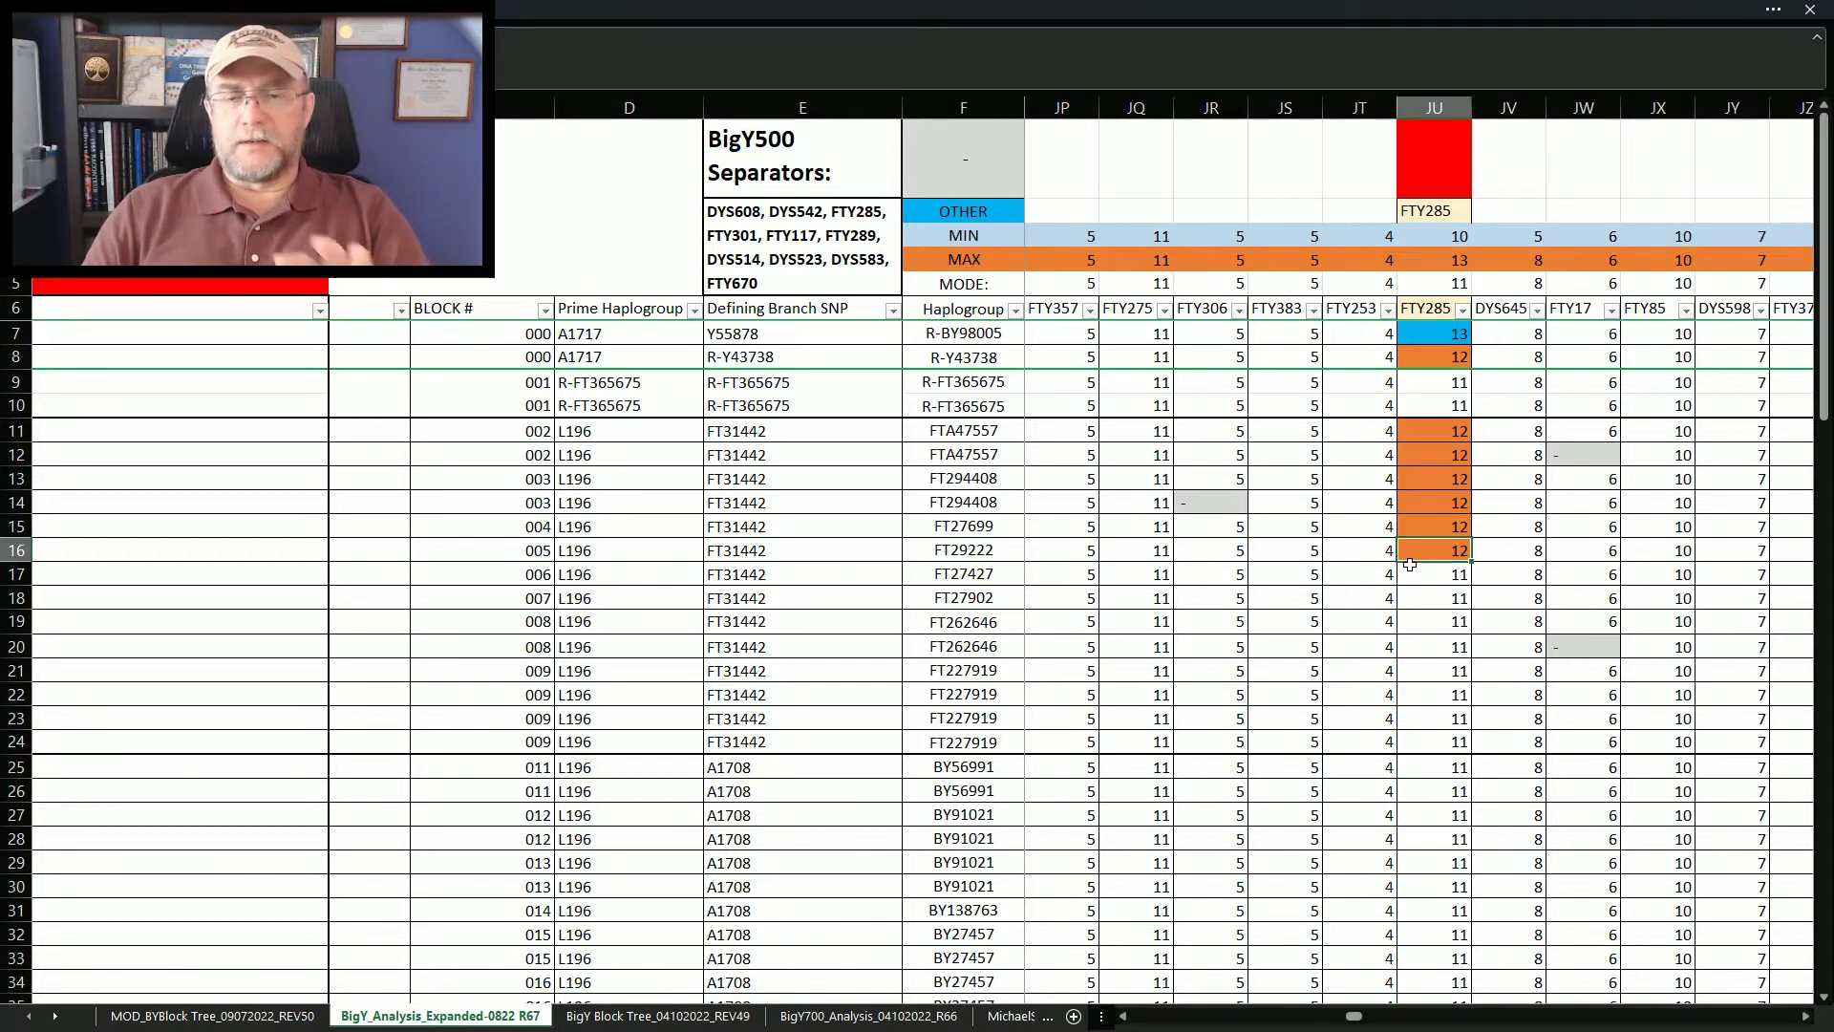
scroll(1410, 564, "right", 2)
left_click(1210, 574)
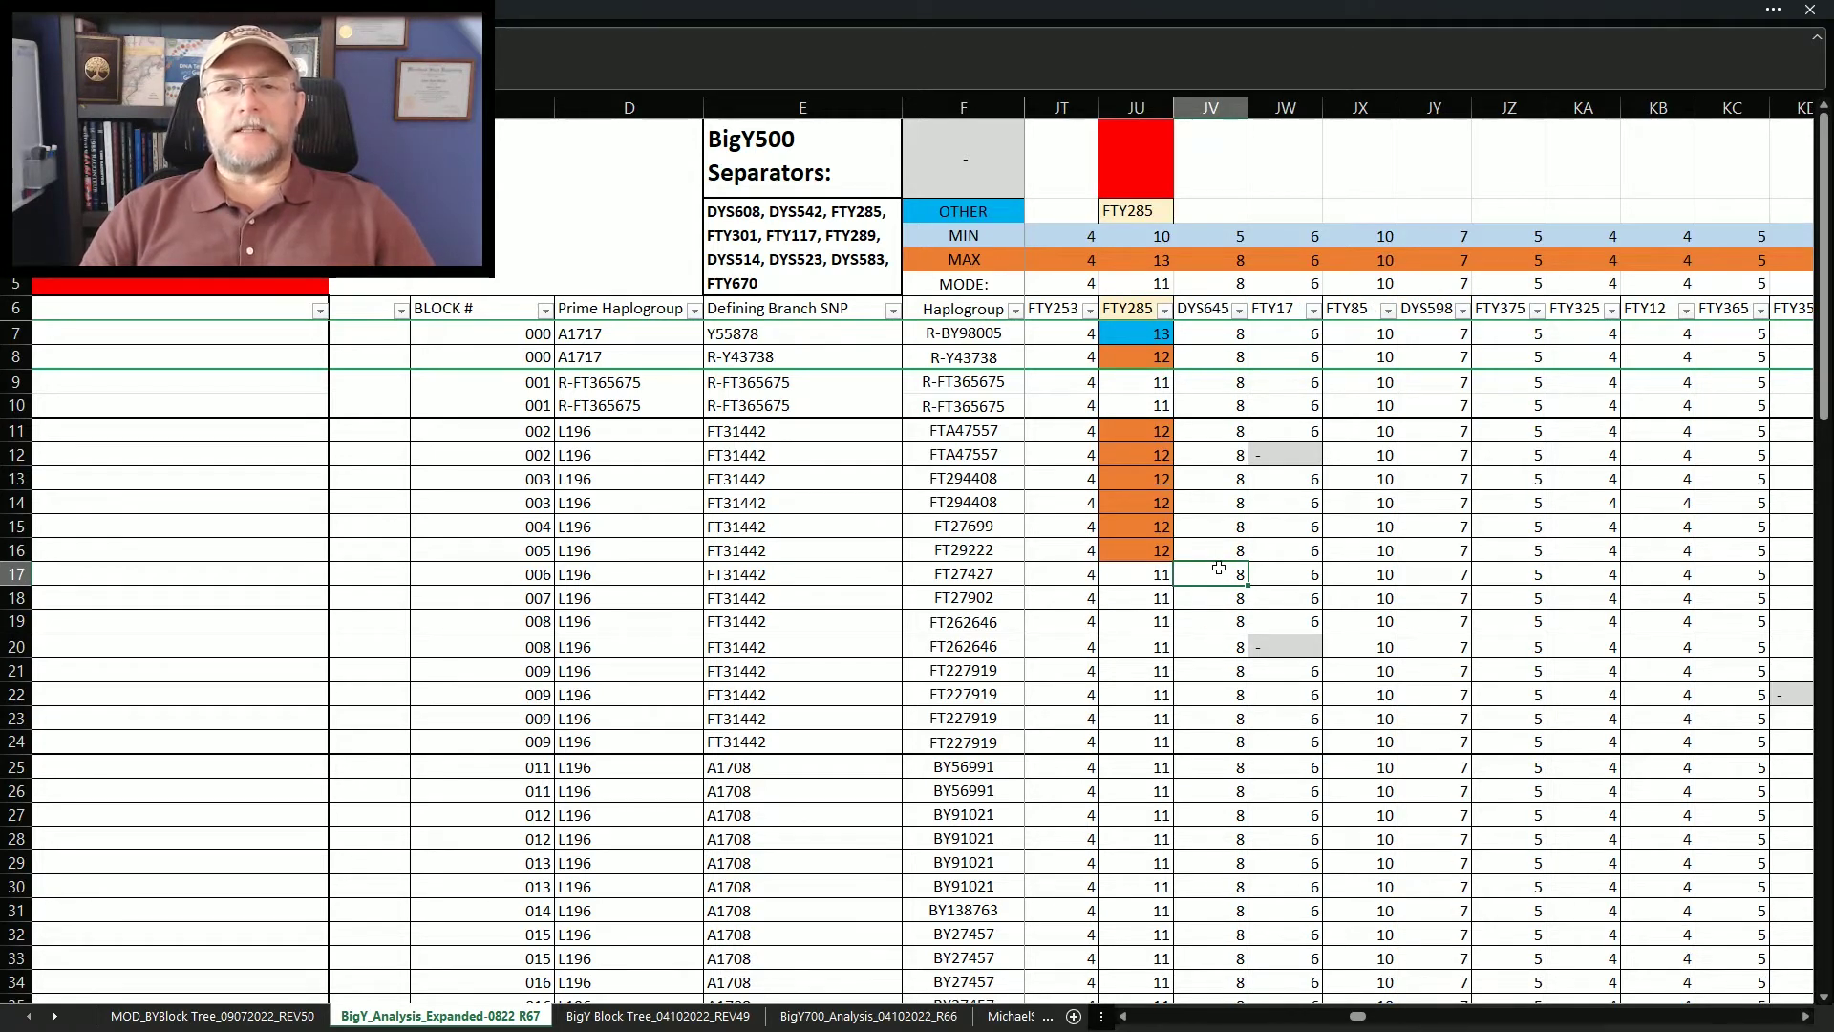
left_click(1133, 570)
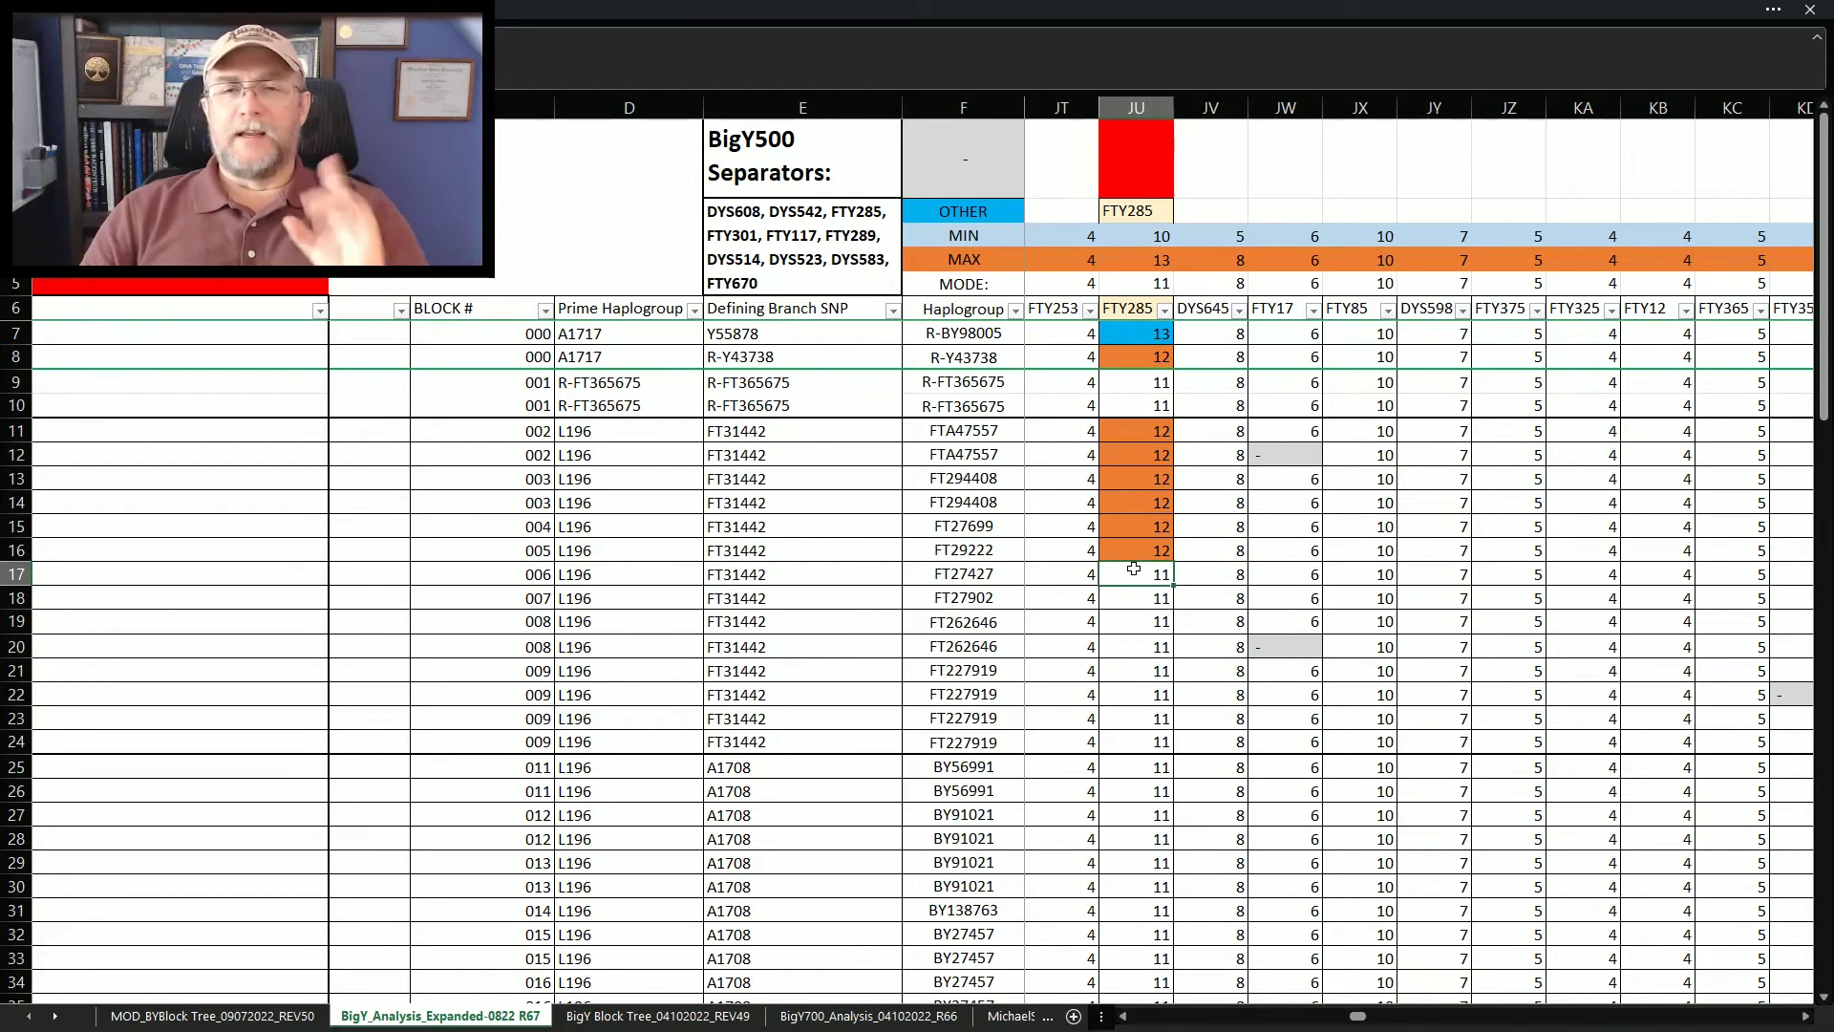
Highlight the FTY285 values from the FT29222 row up to the first FTA47557 row
left_click(1146, 541)
left_click_drag(1146, 541, 1146, 431)
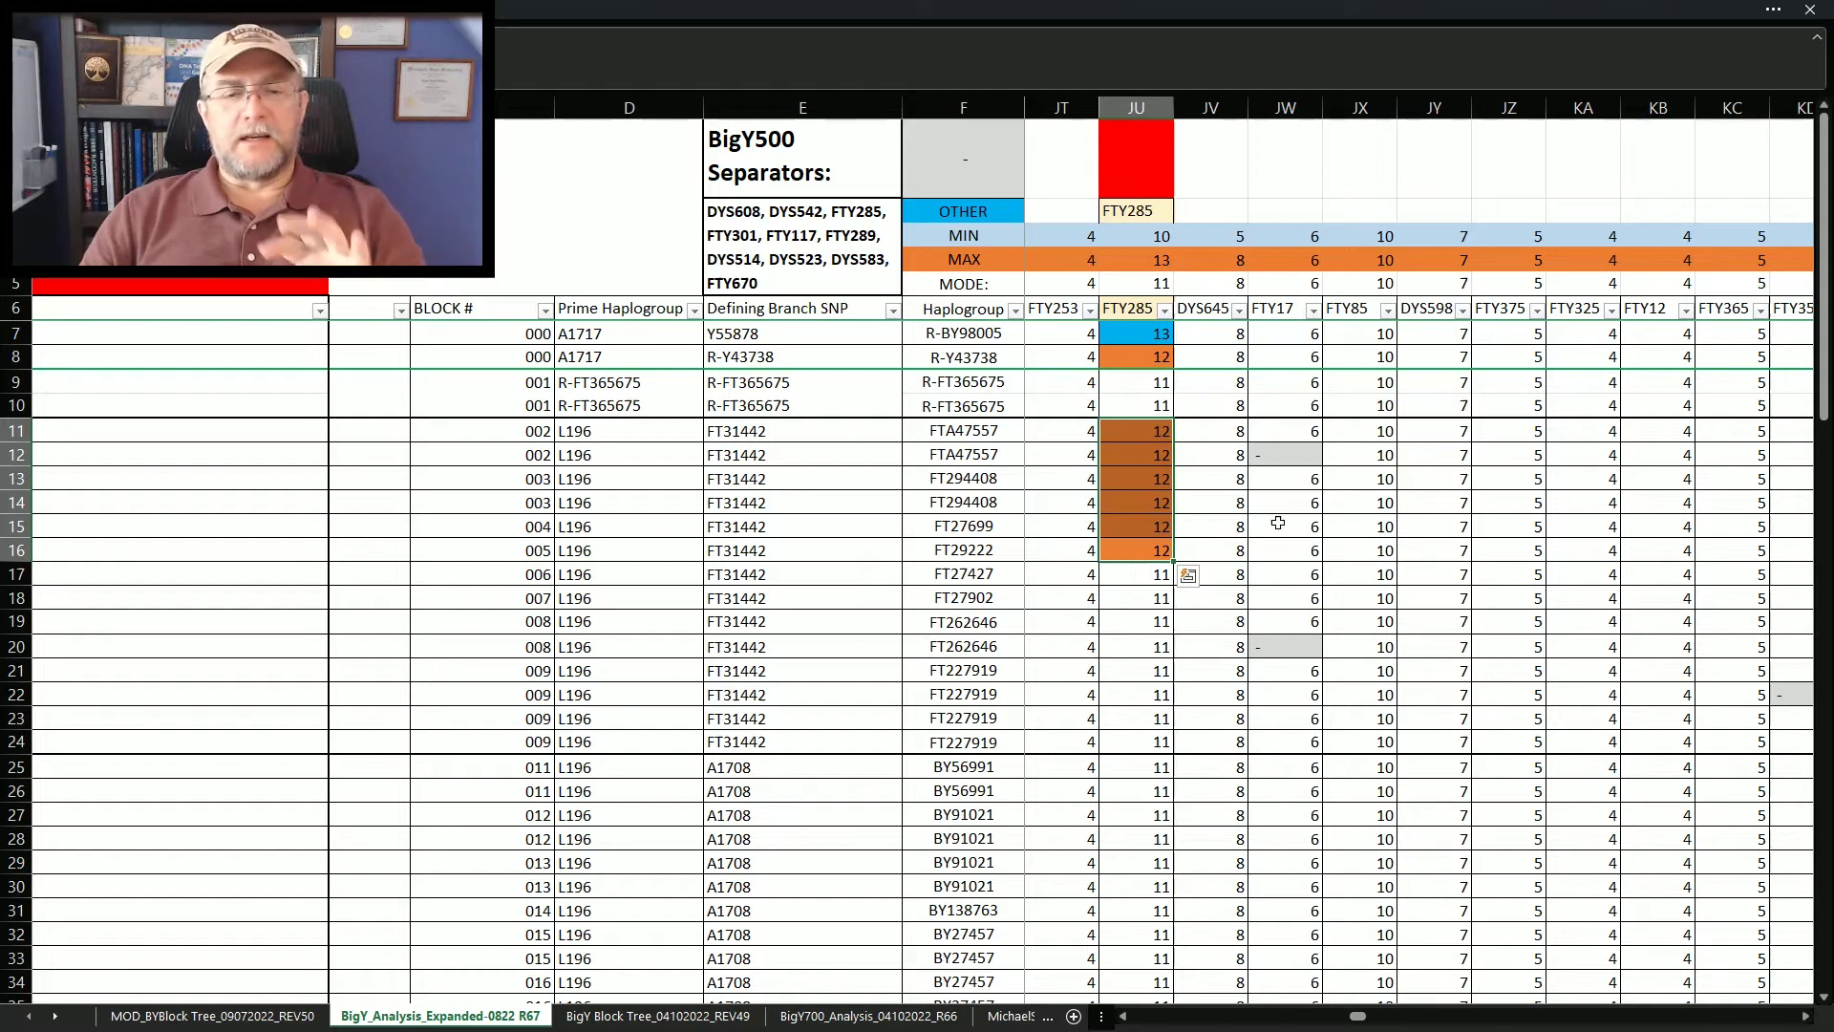
left_click(1277, 498)
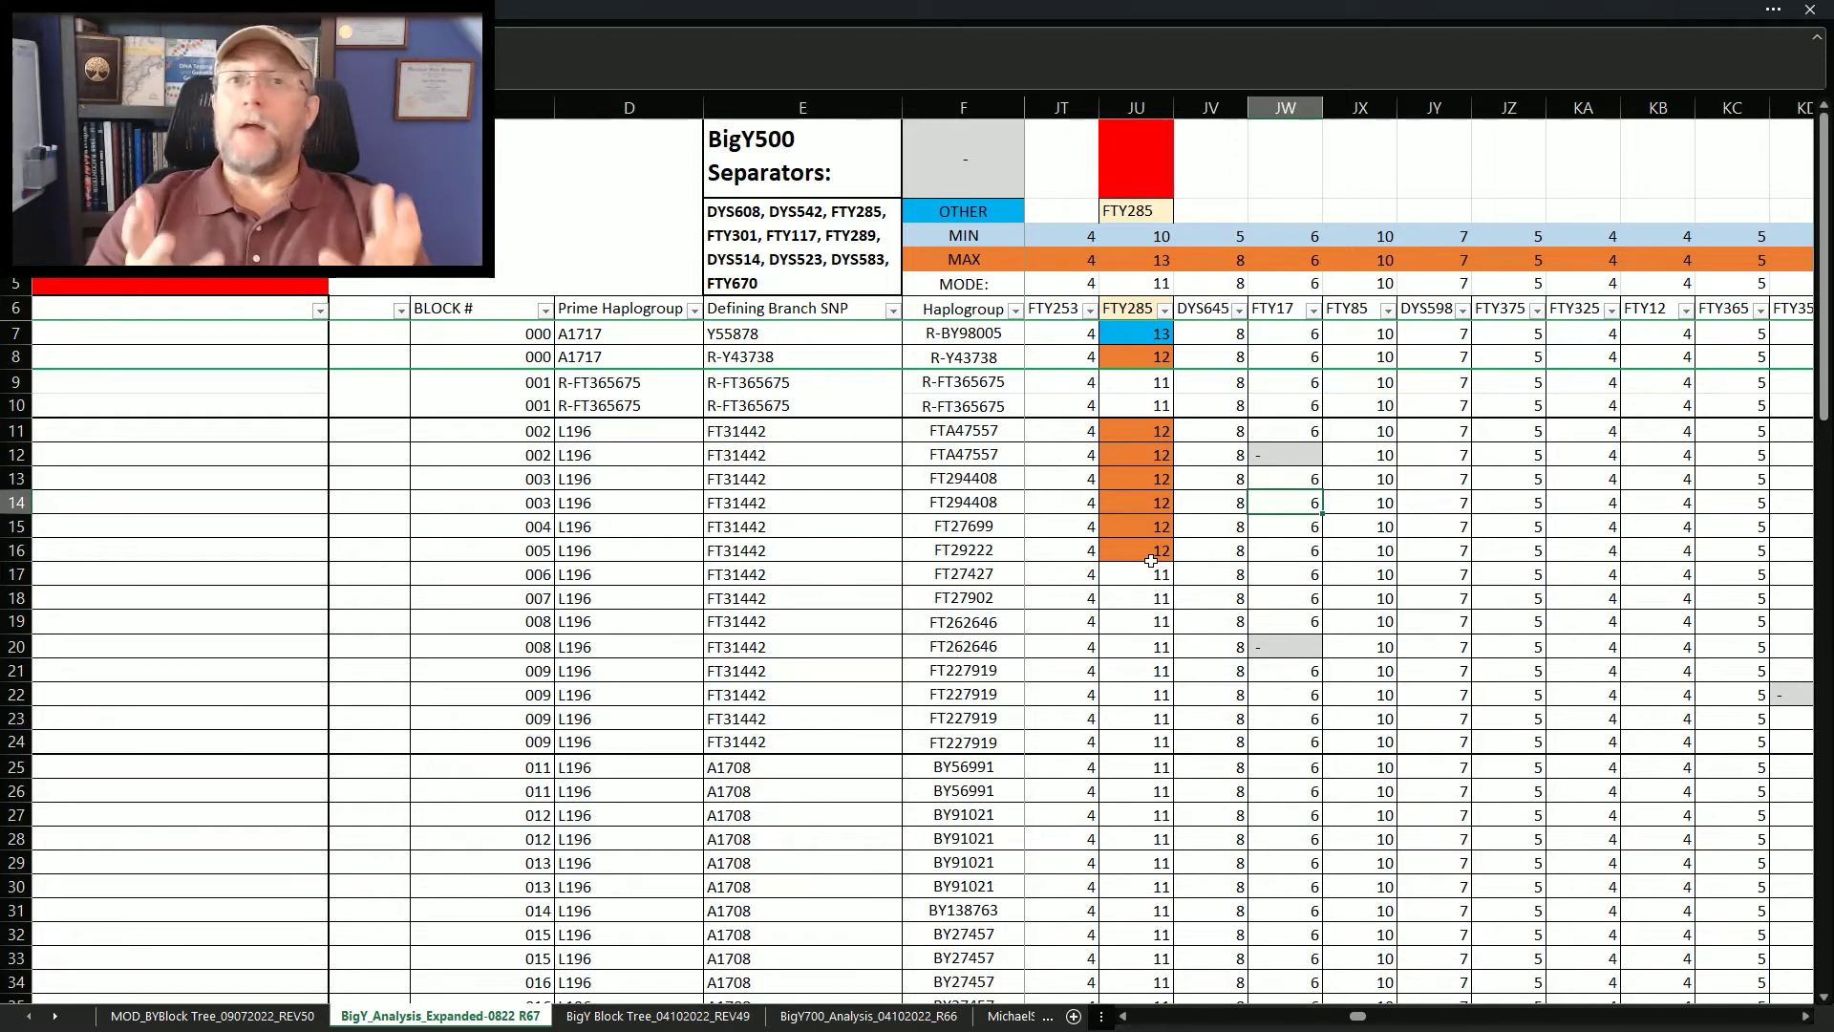
left_click(1199, 555)
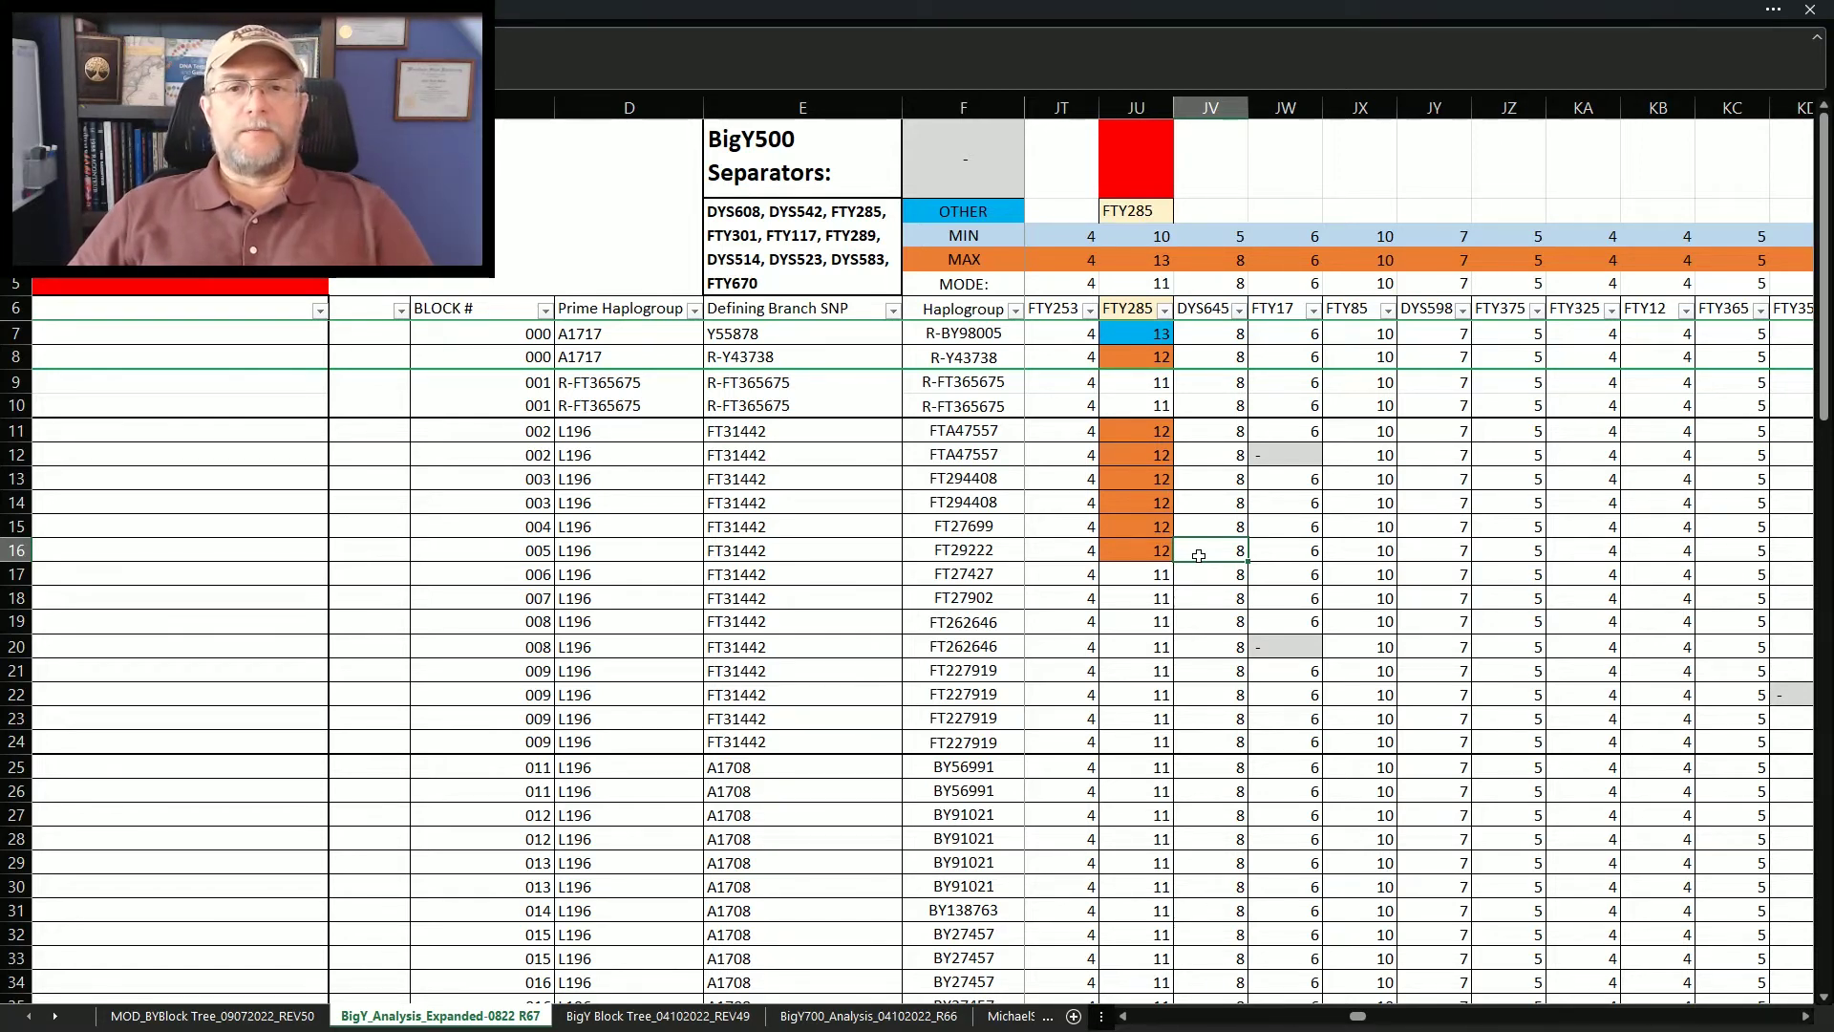
Look along the marker columns beyond DYS645 and examine the FTY117 values across the haplogroup branches
key("Right")
key("Right")
key("Right")
key("Right")
key("Right")
key("Right")
key("Right")
key("Right")
key("Right")
key("Right")
key("Right")
key("Right")
key("Right")
key("Right")
key("Right")
key("Right")
key("Right")
key("Right")
key("Right")
key("Right")
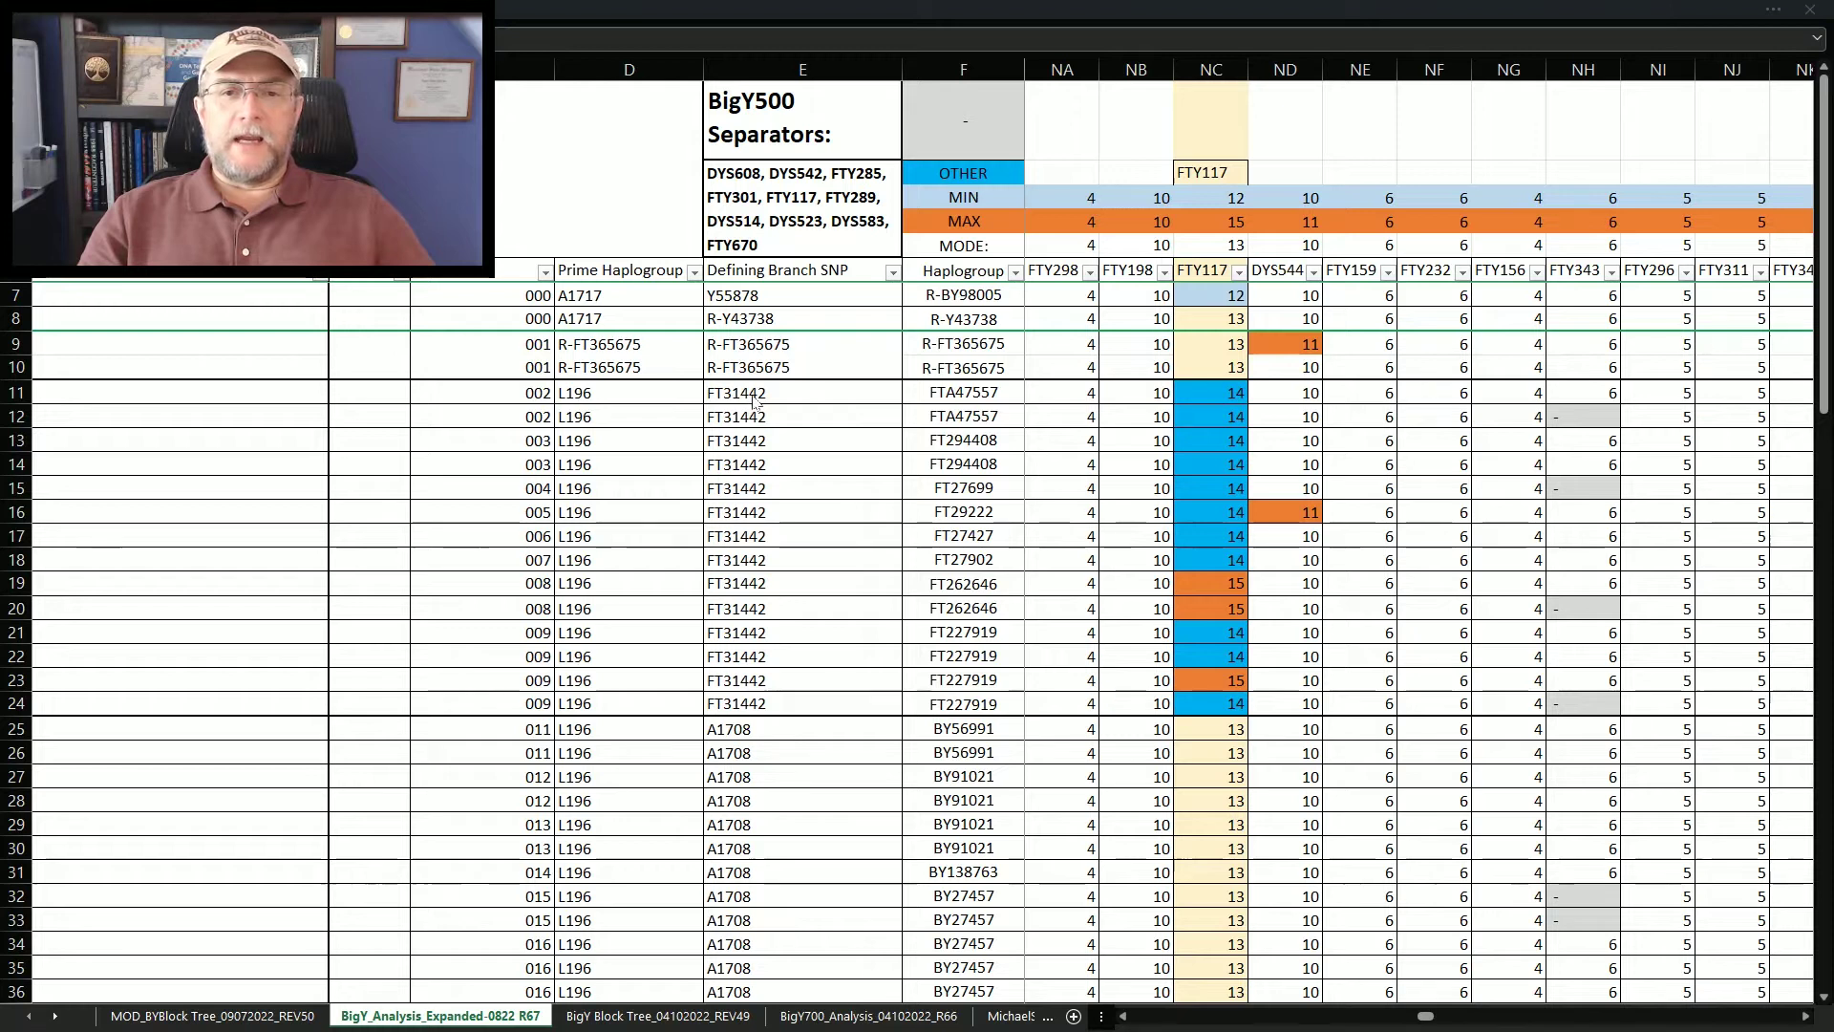
key("alt+Tab")
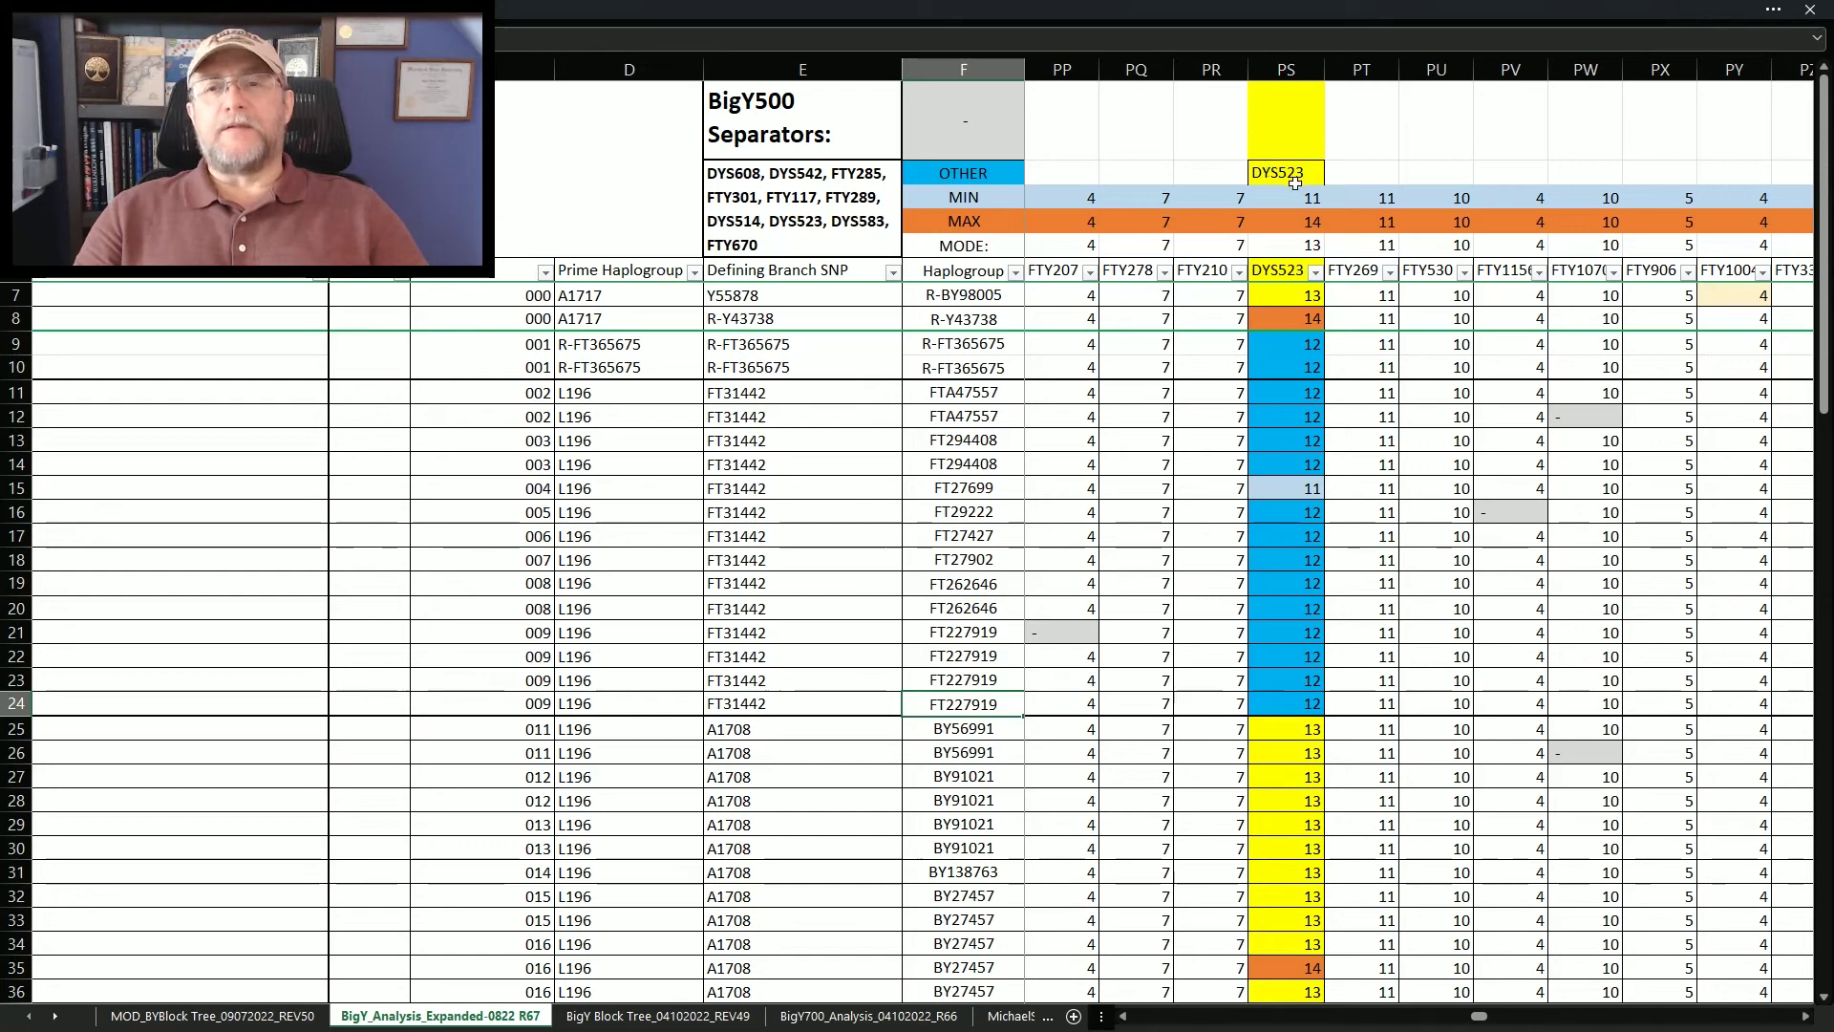
Examine the DYS523 marker, highlighting its values for all FT31442 rows and the single FT27699 value
left_click_drag(1287, 416, 1290, 632)
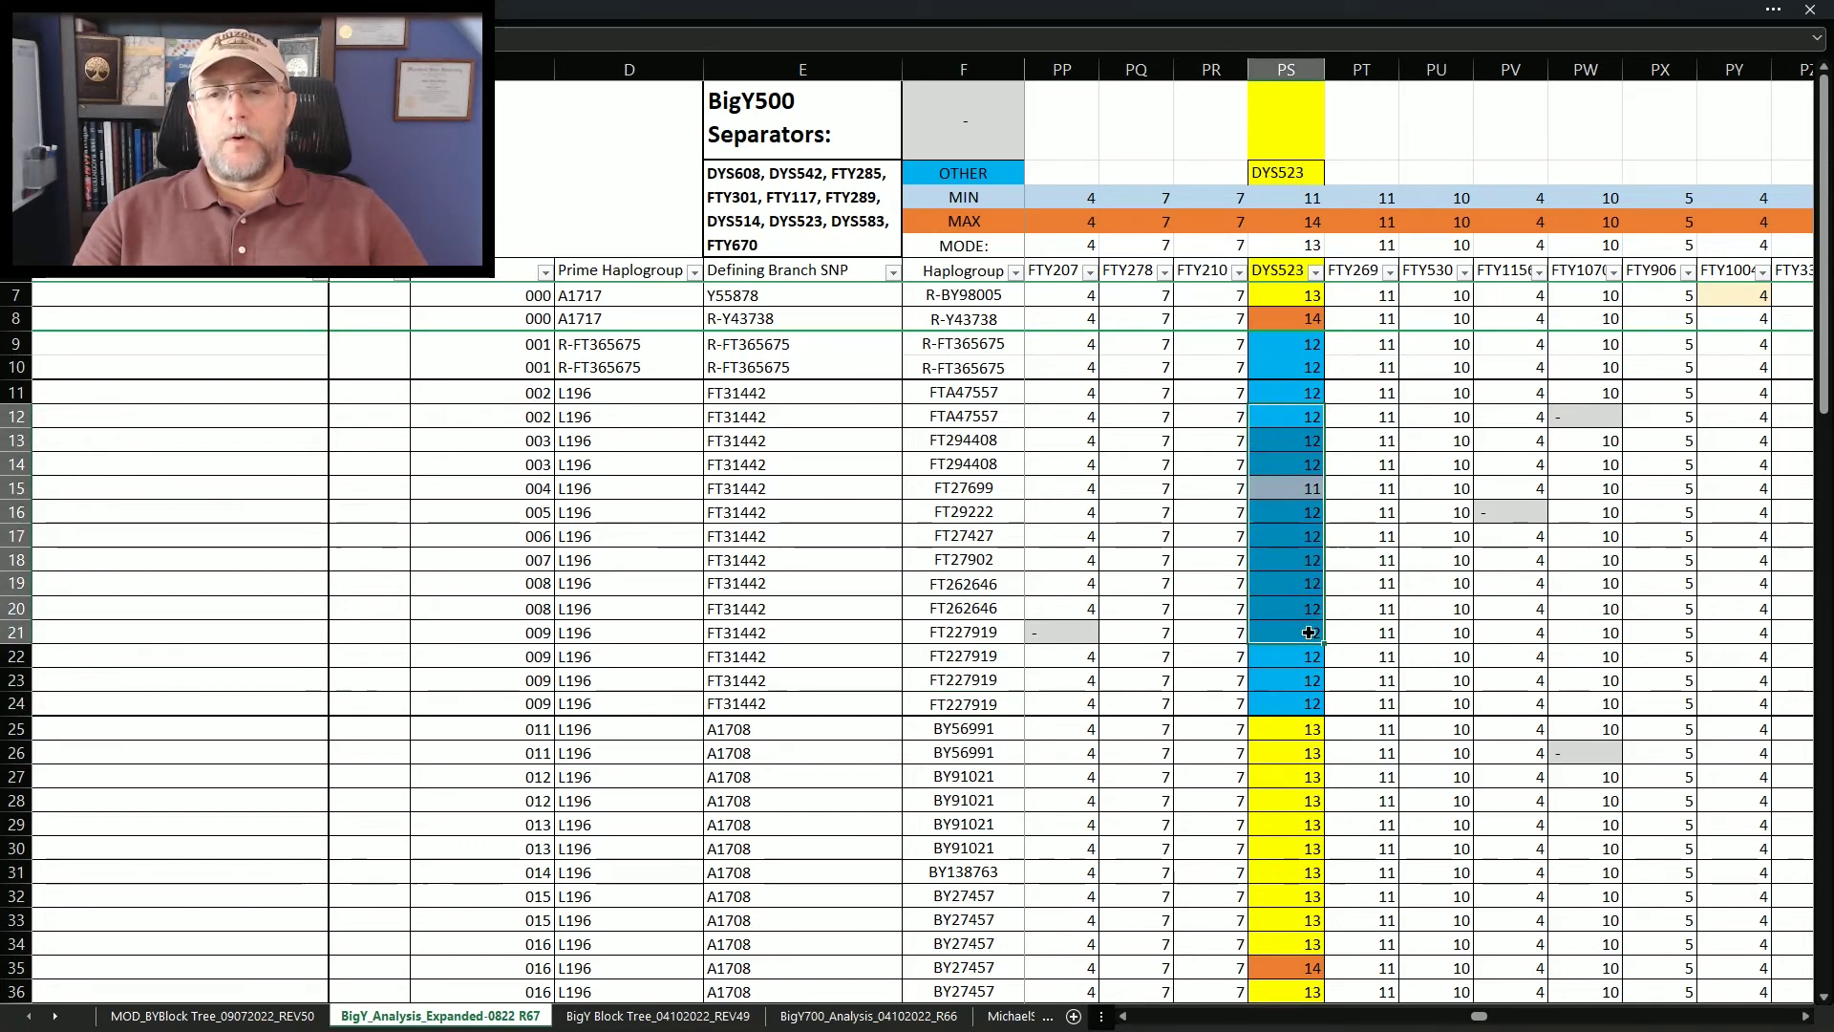
left_click(765, 603)
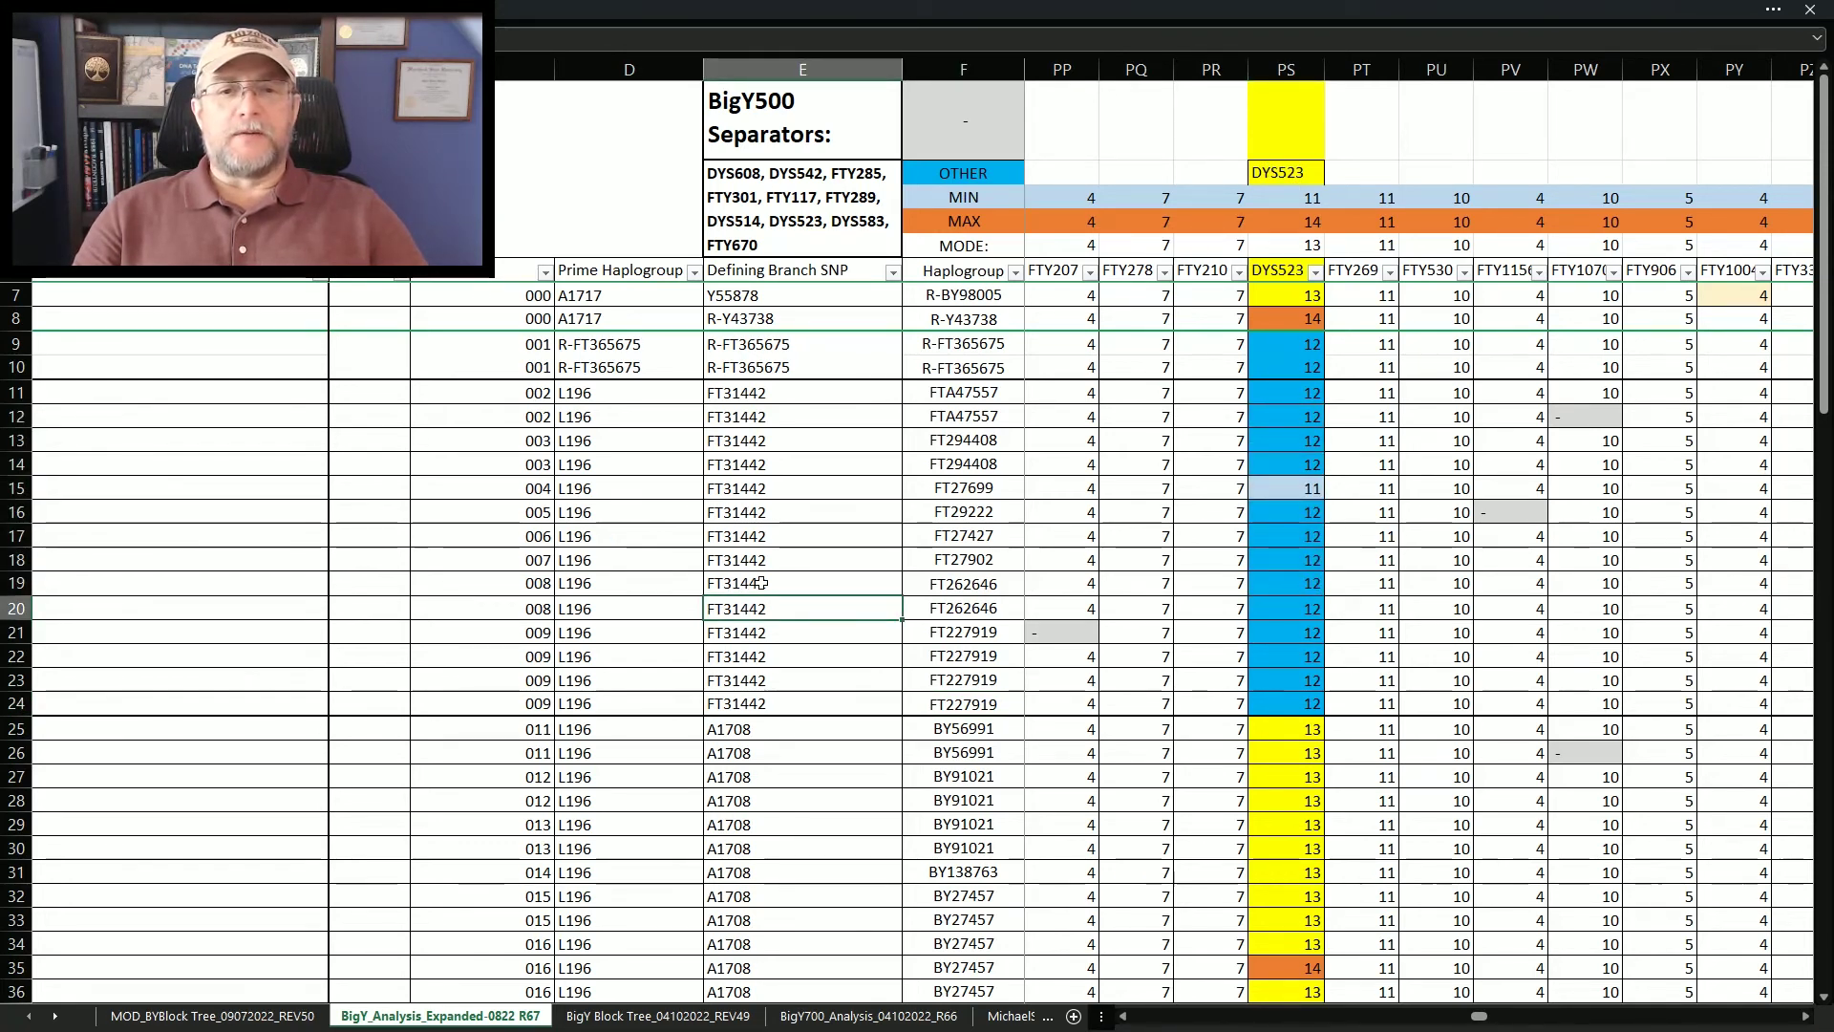
left_click_drag(1287, 393, 1285, 707)
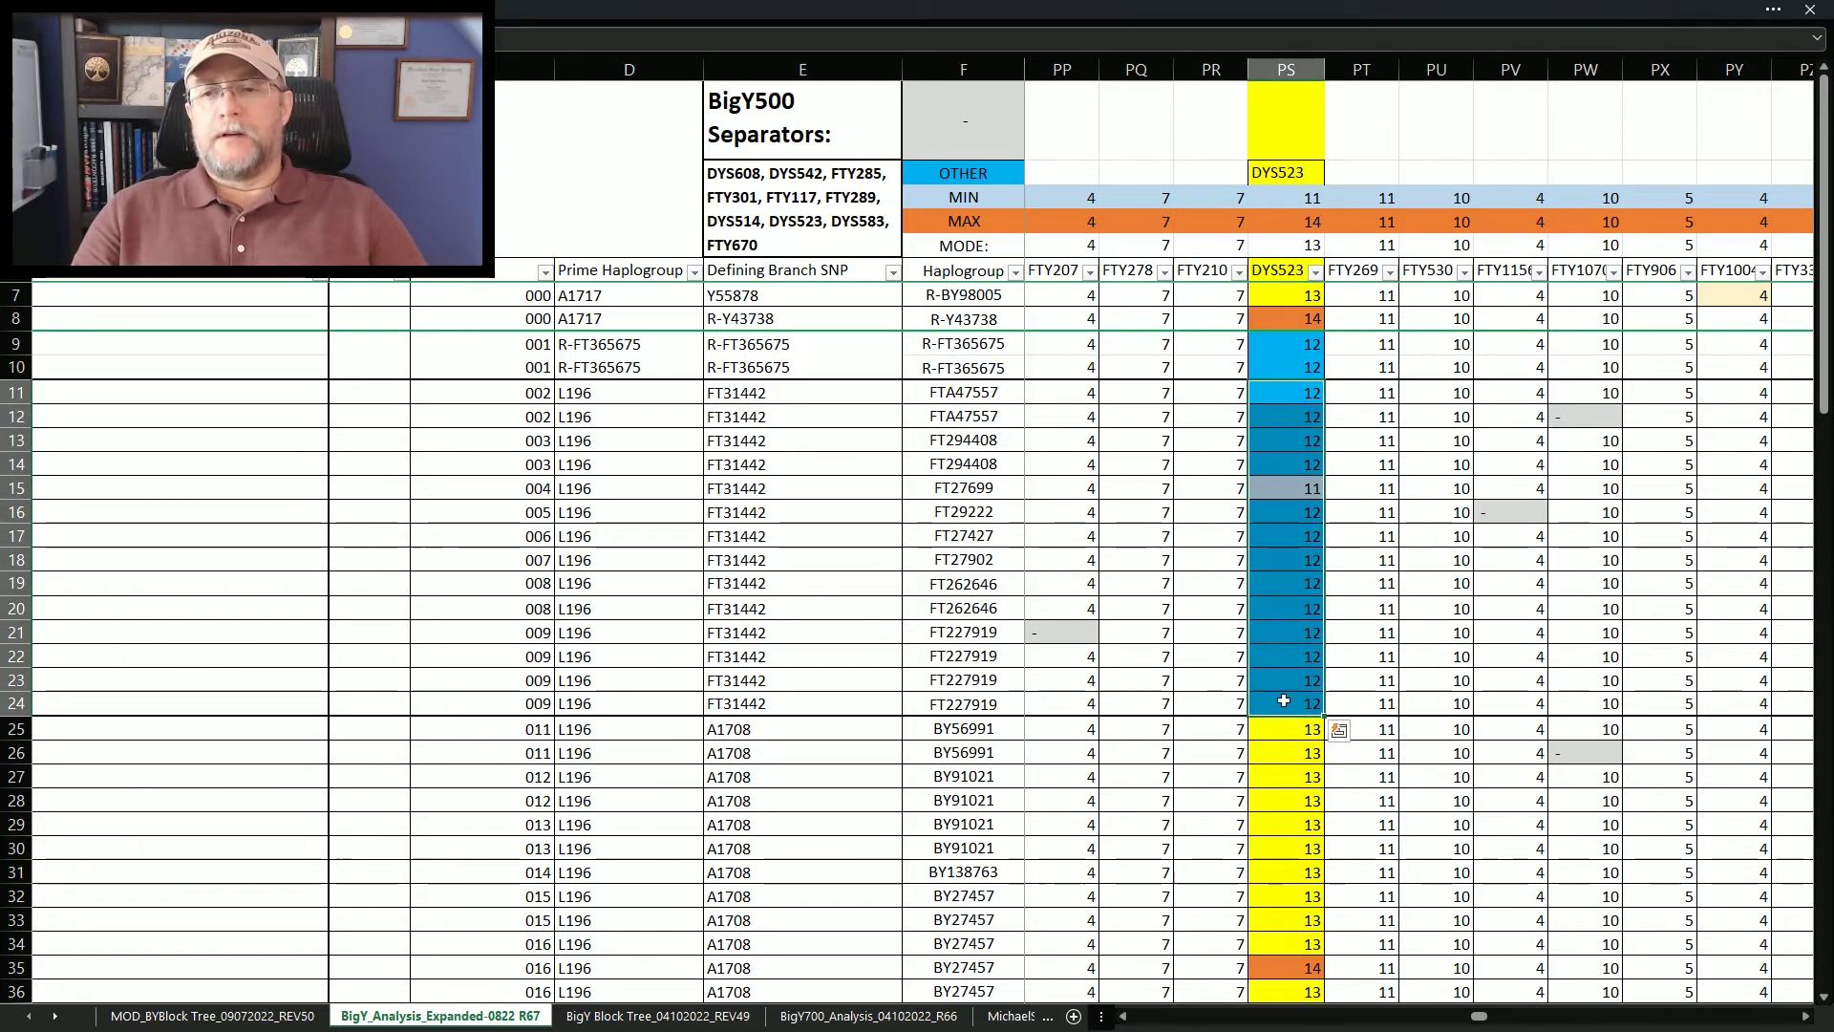
left_click(1283, 488)
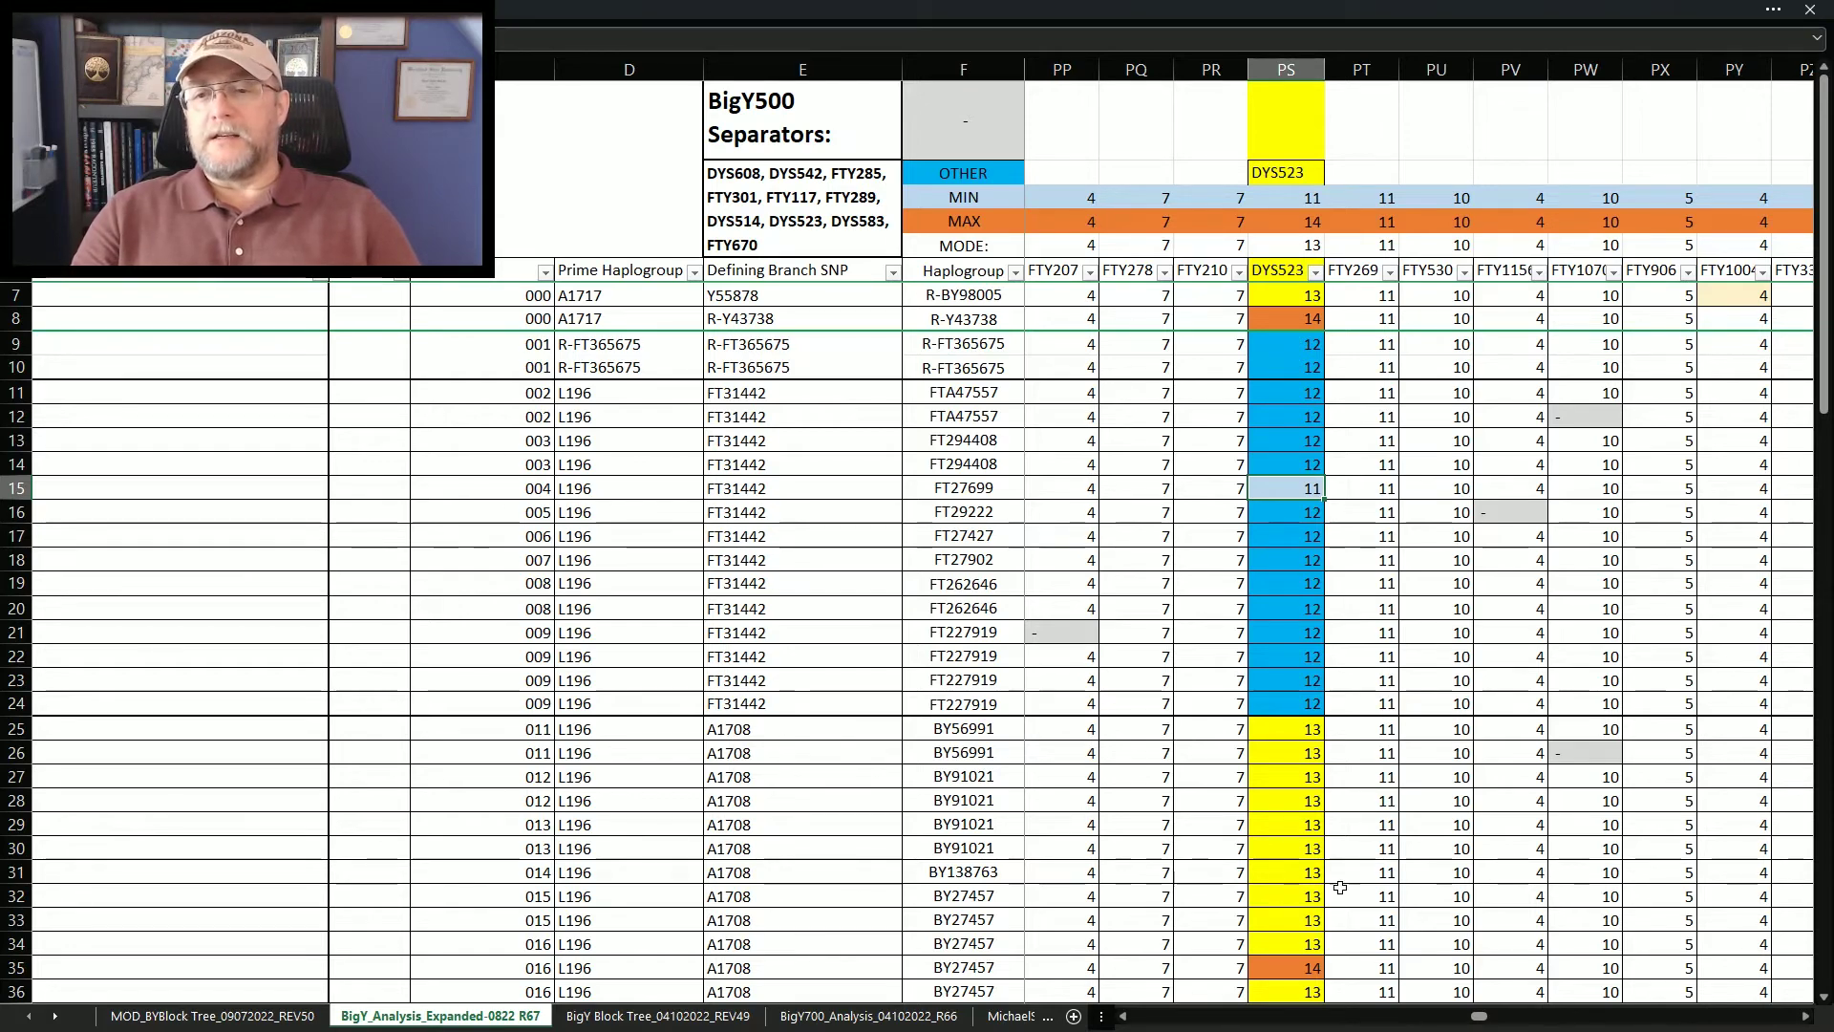
Highlight the DYS583 values of the FTA47557 and FT294408 rows
scroll(1313, 725, "right", 4)
left_click_drag(1205, 379, 1356, 469)
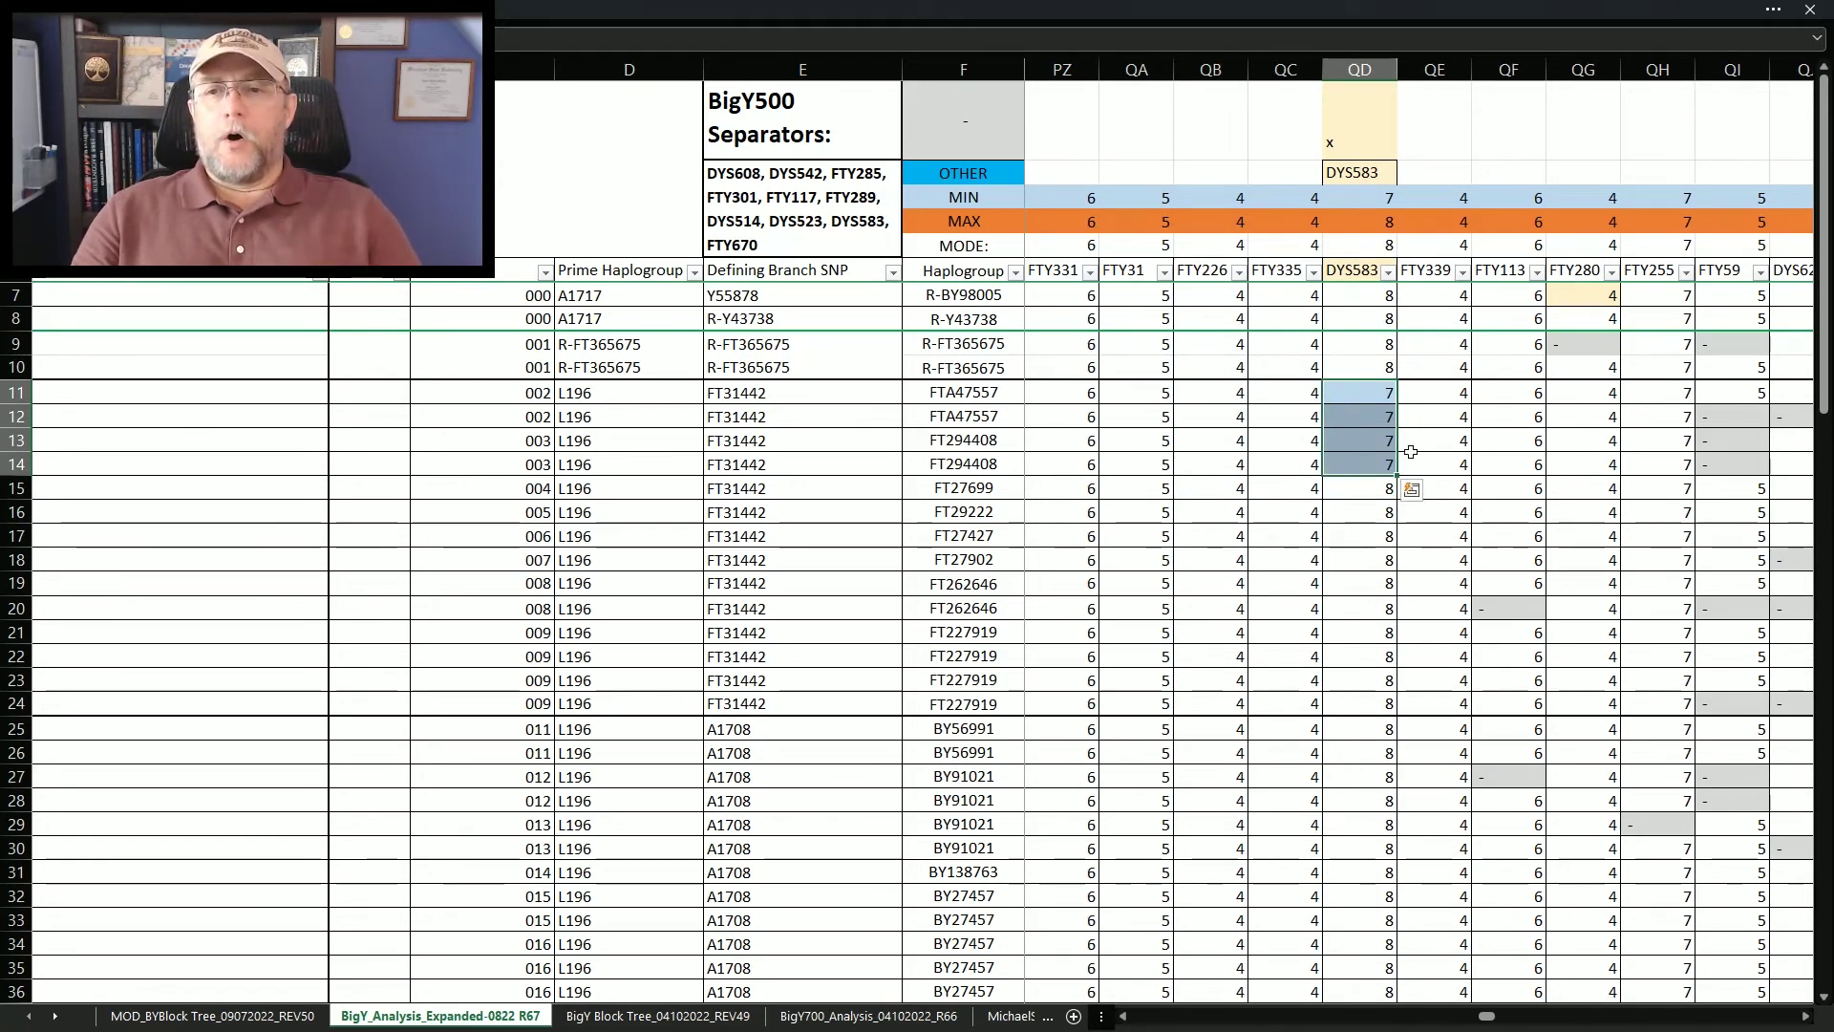
left_click(1429, 416)
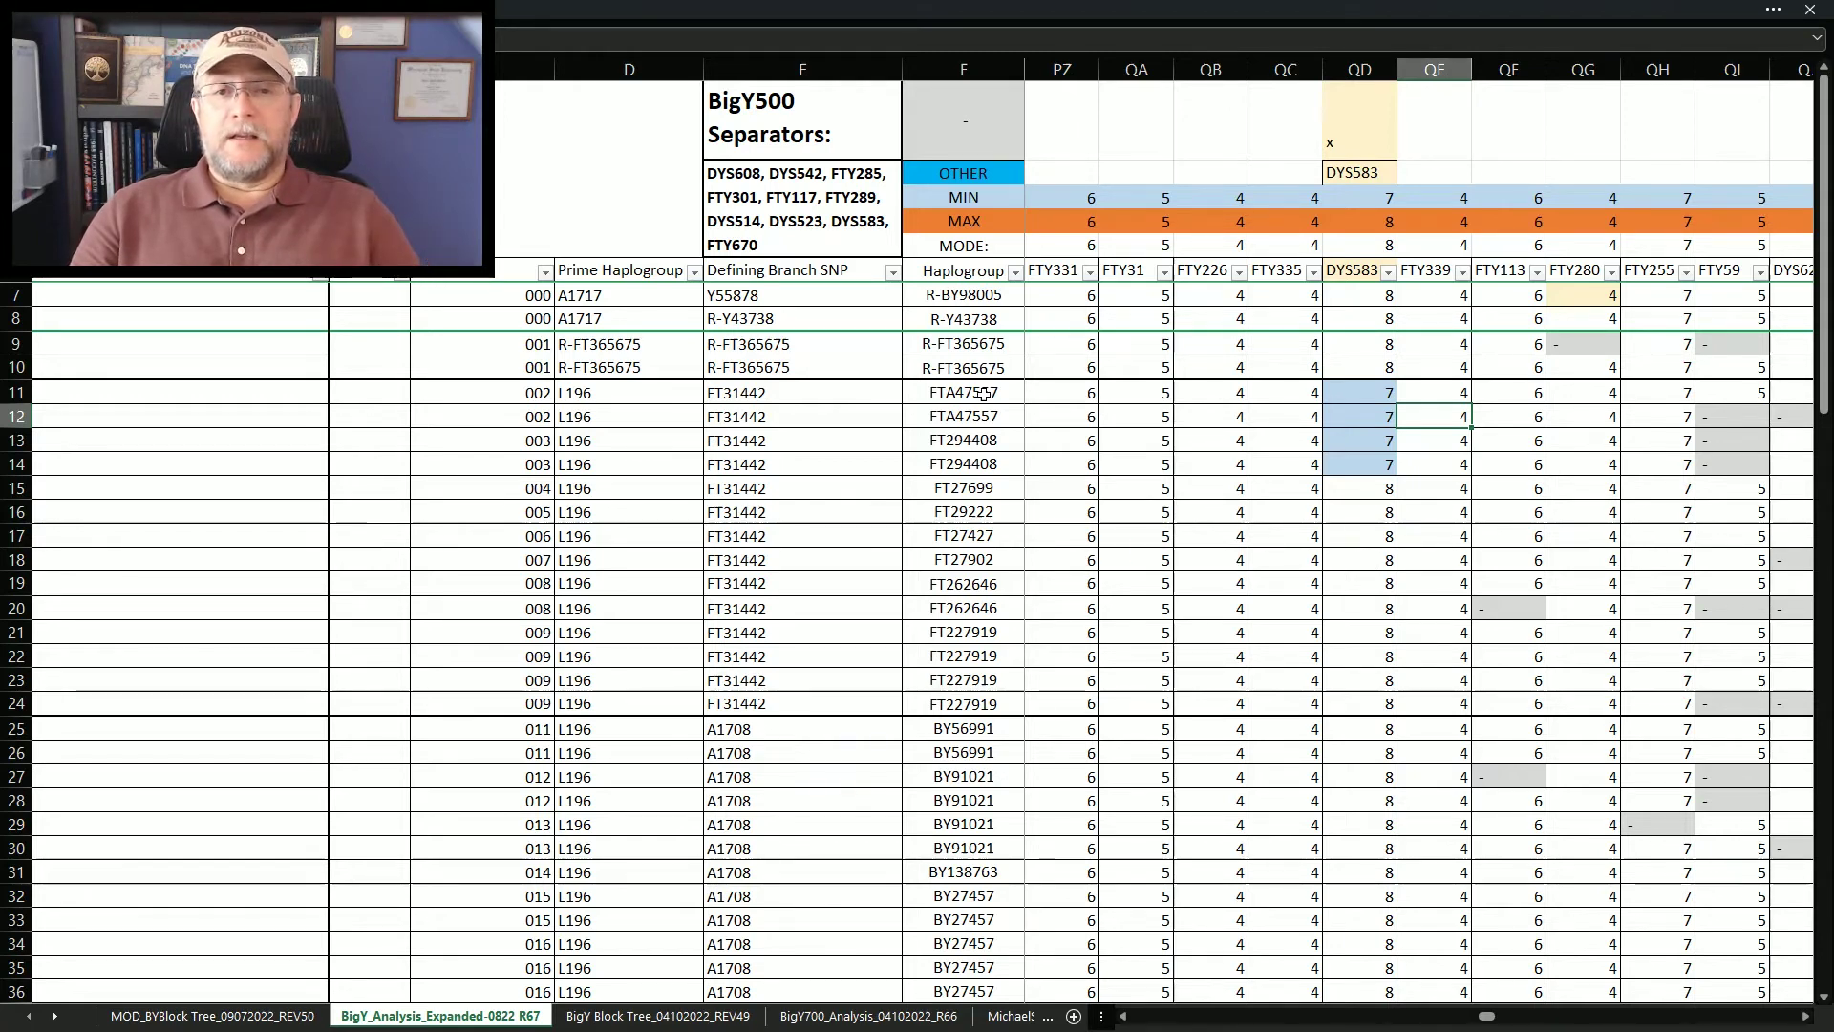
Look ahead to where the BigY700 markers start and highlight the whole FTY614 column
left_click(1806, 1016)
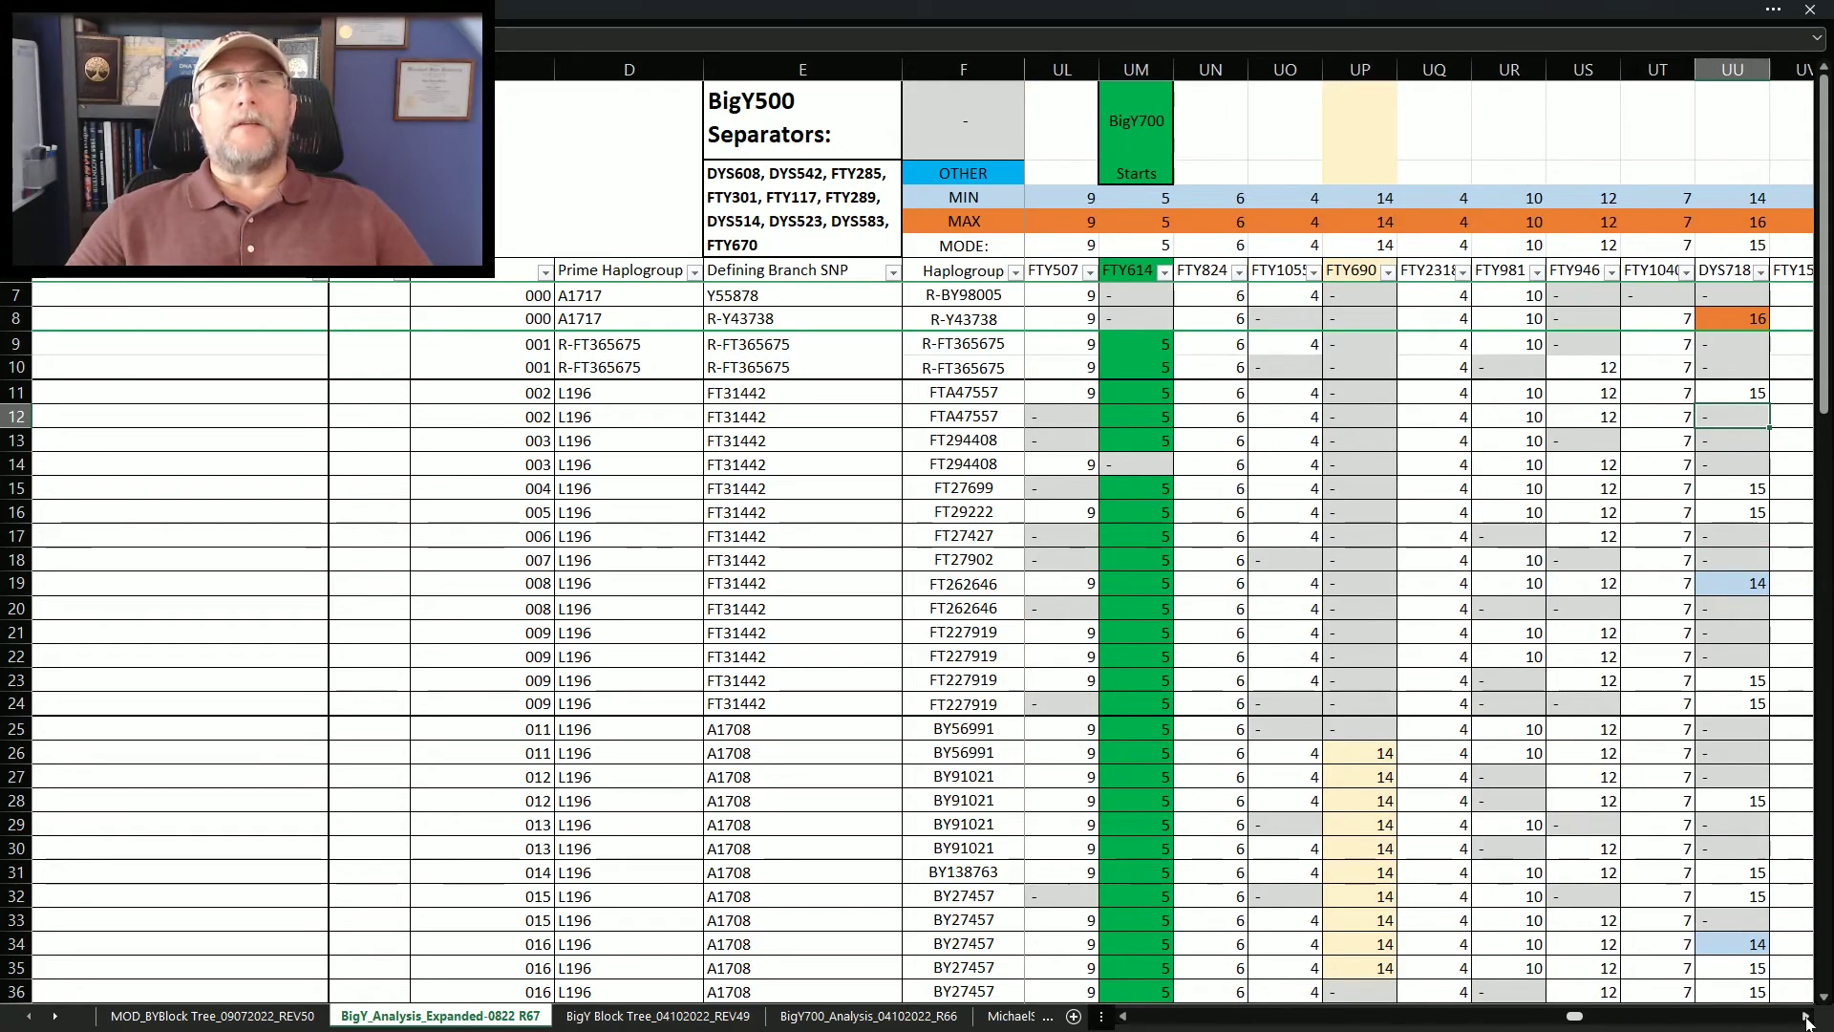
left_click(1136, 69)
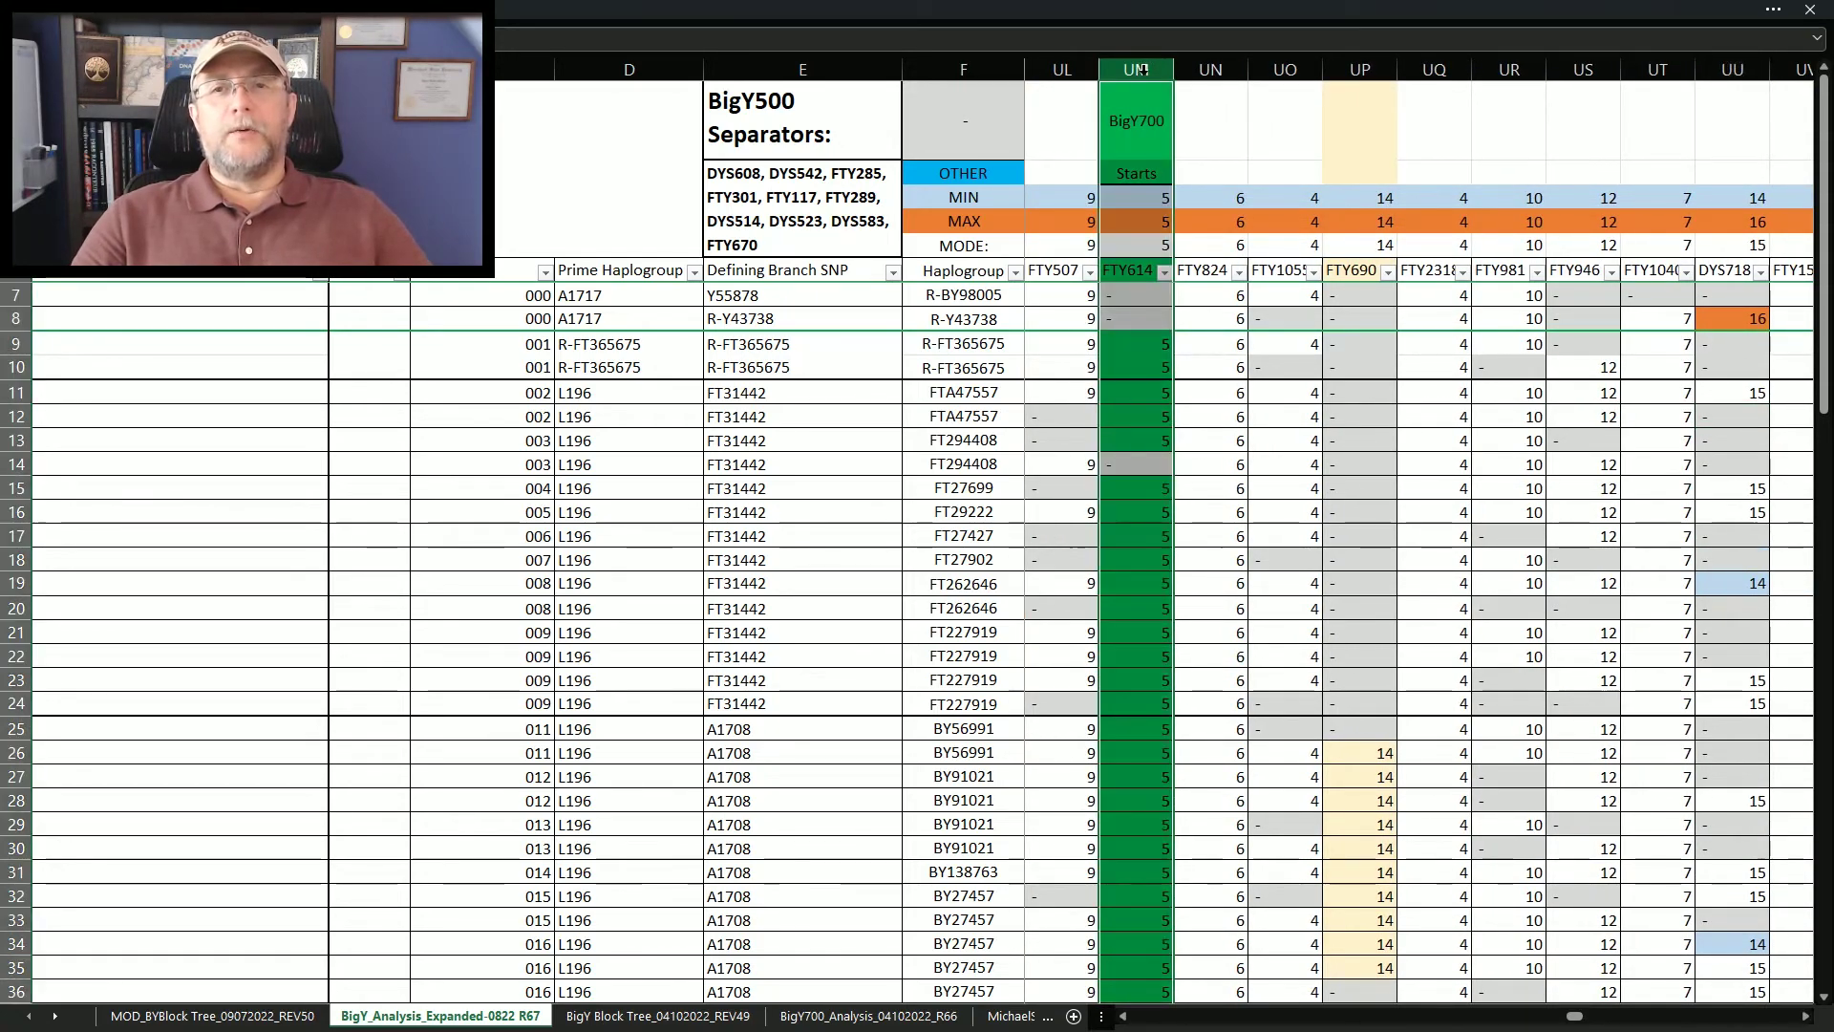
left_click(1254, 409)
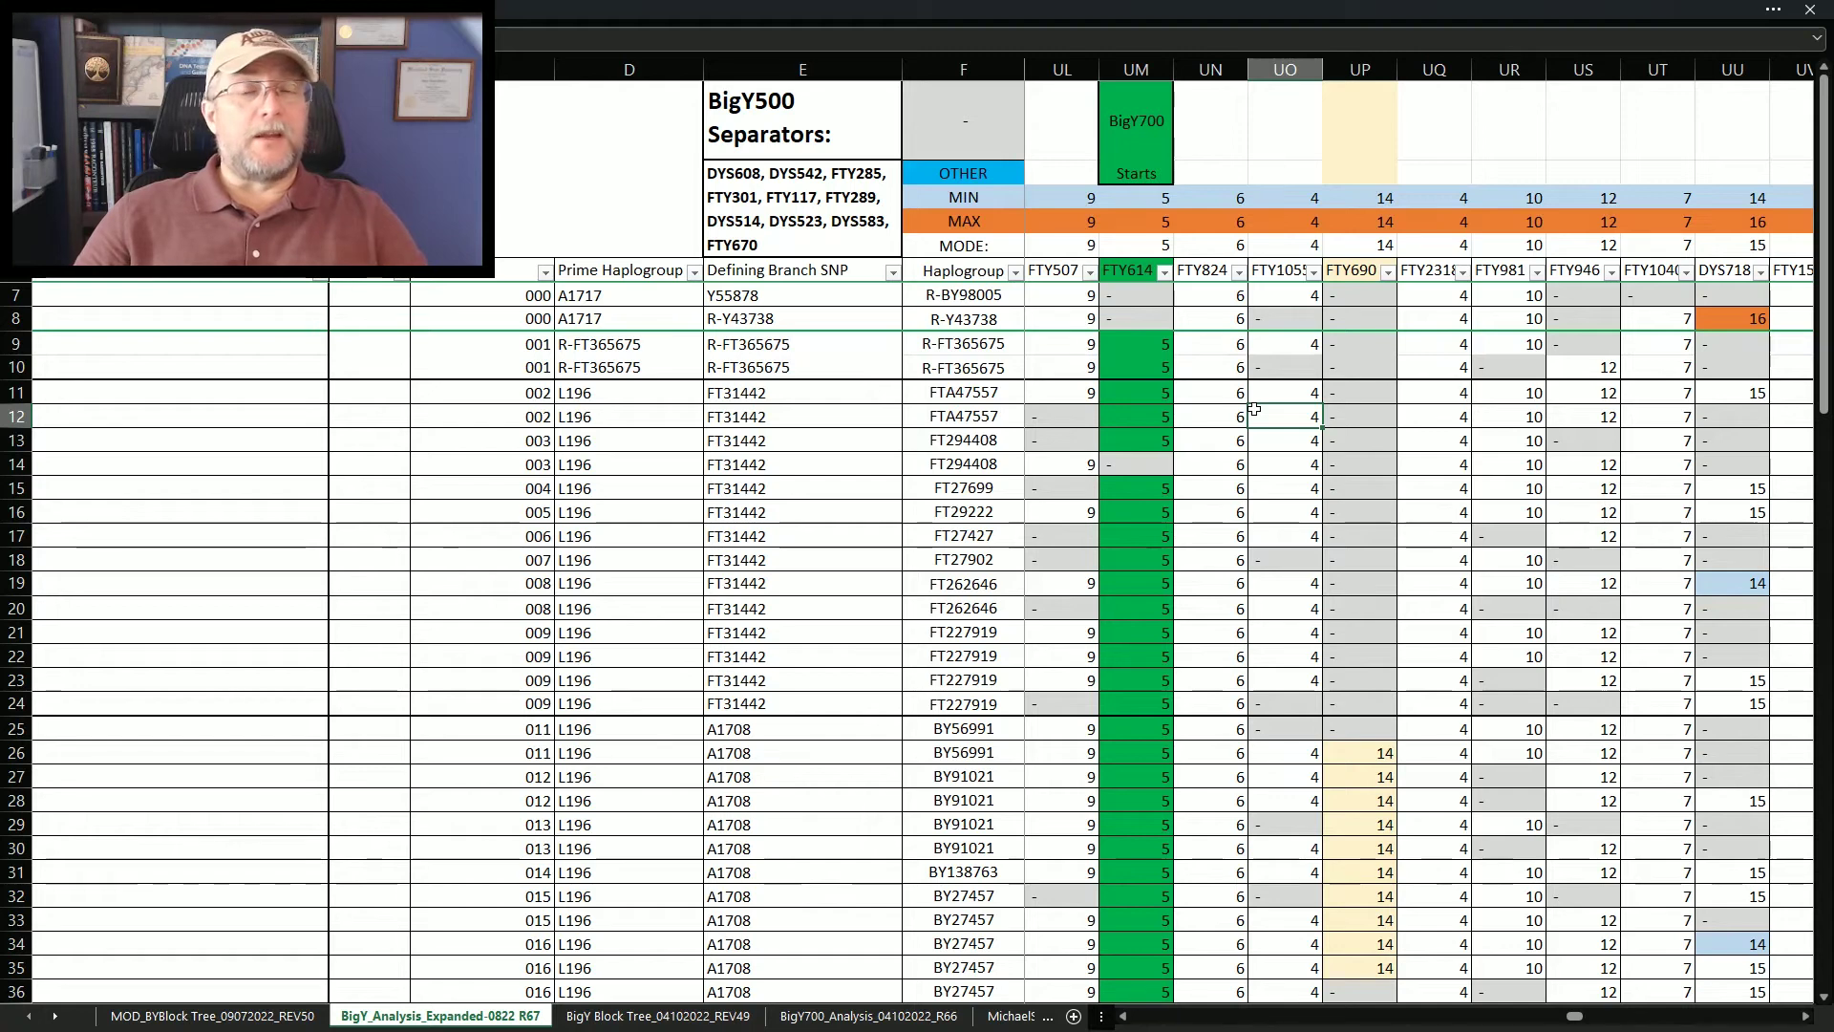
Examine the FTY690 marker's values across the FT31442 and A1708 branches
left_click(1358, 444)
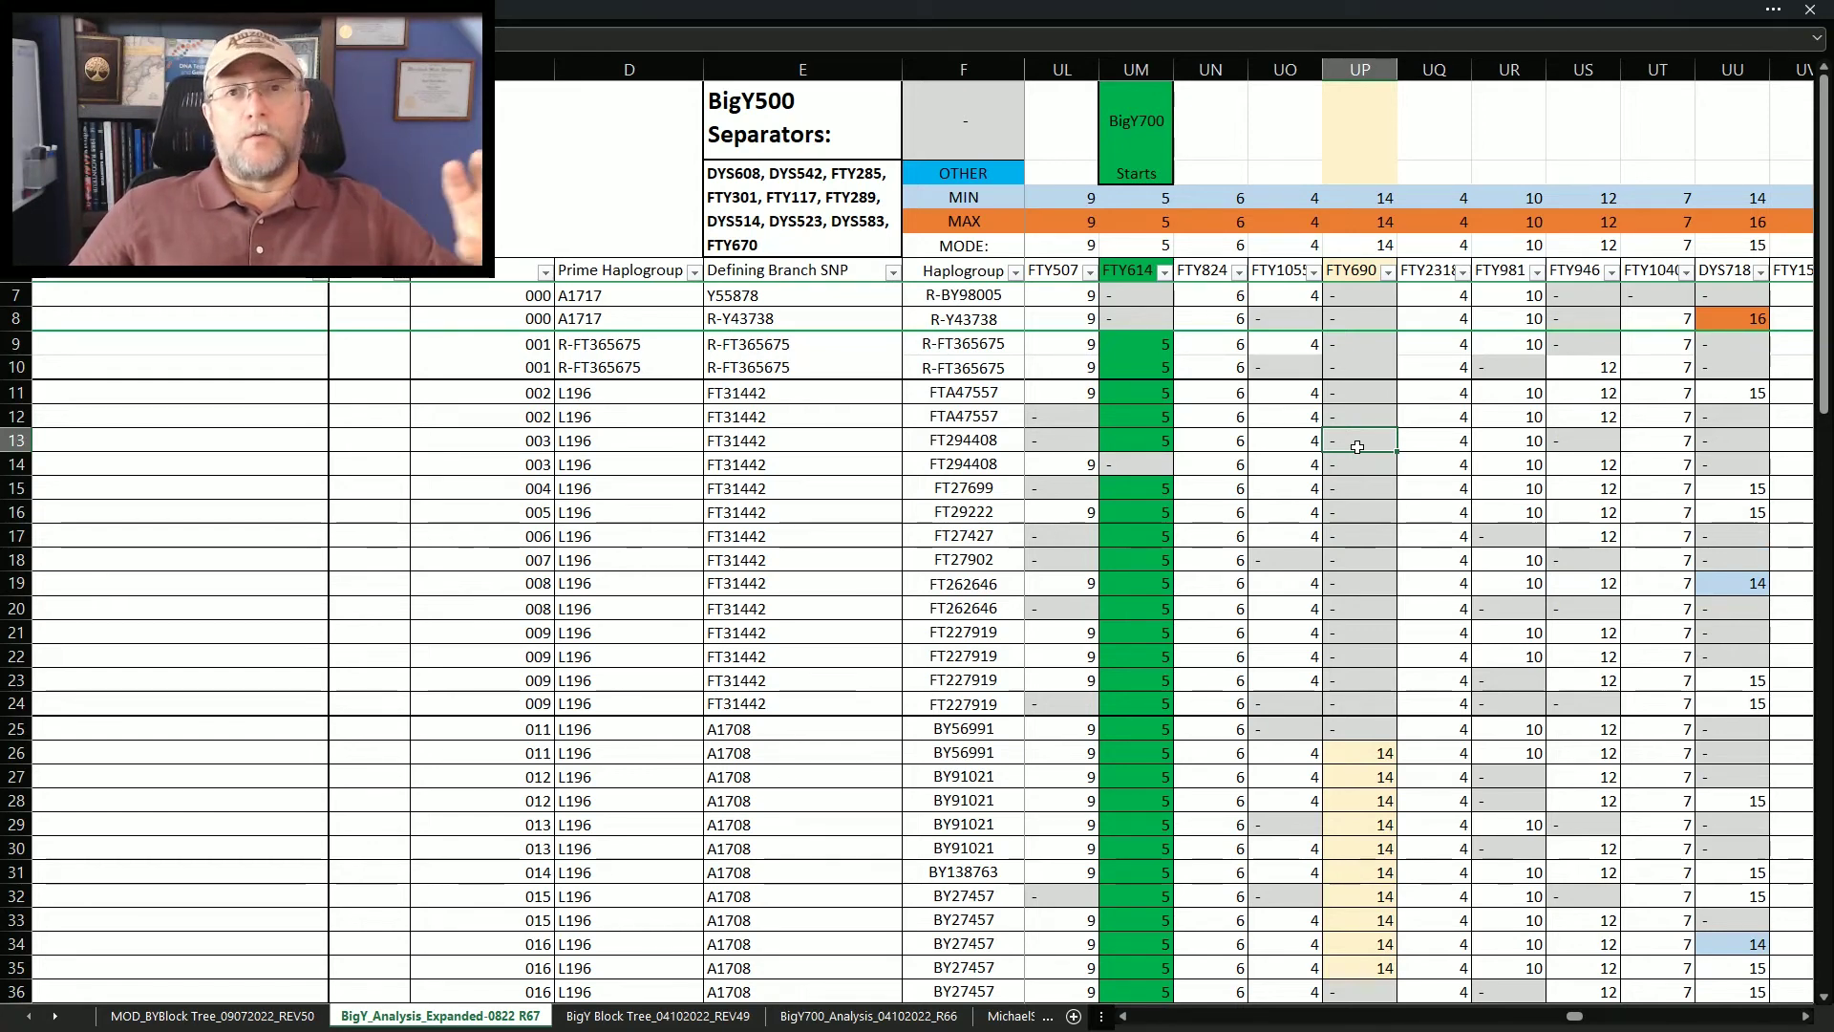
scroll(1357, 446, "right", 7)
left_click(1358, 446)
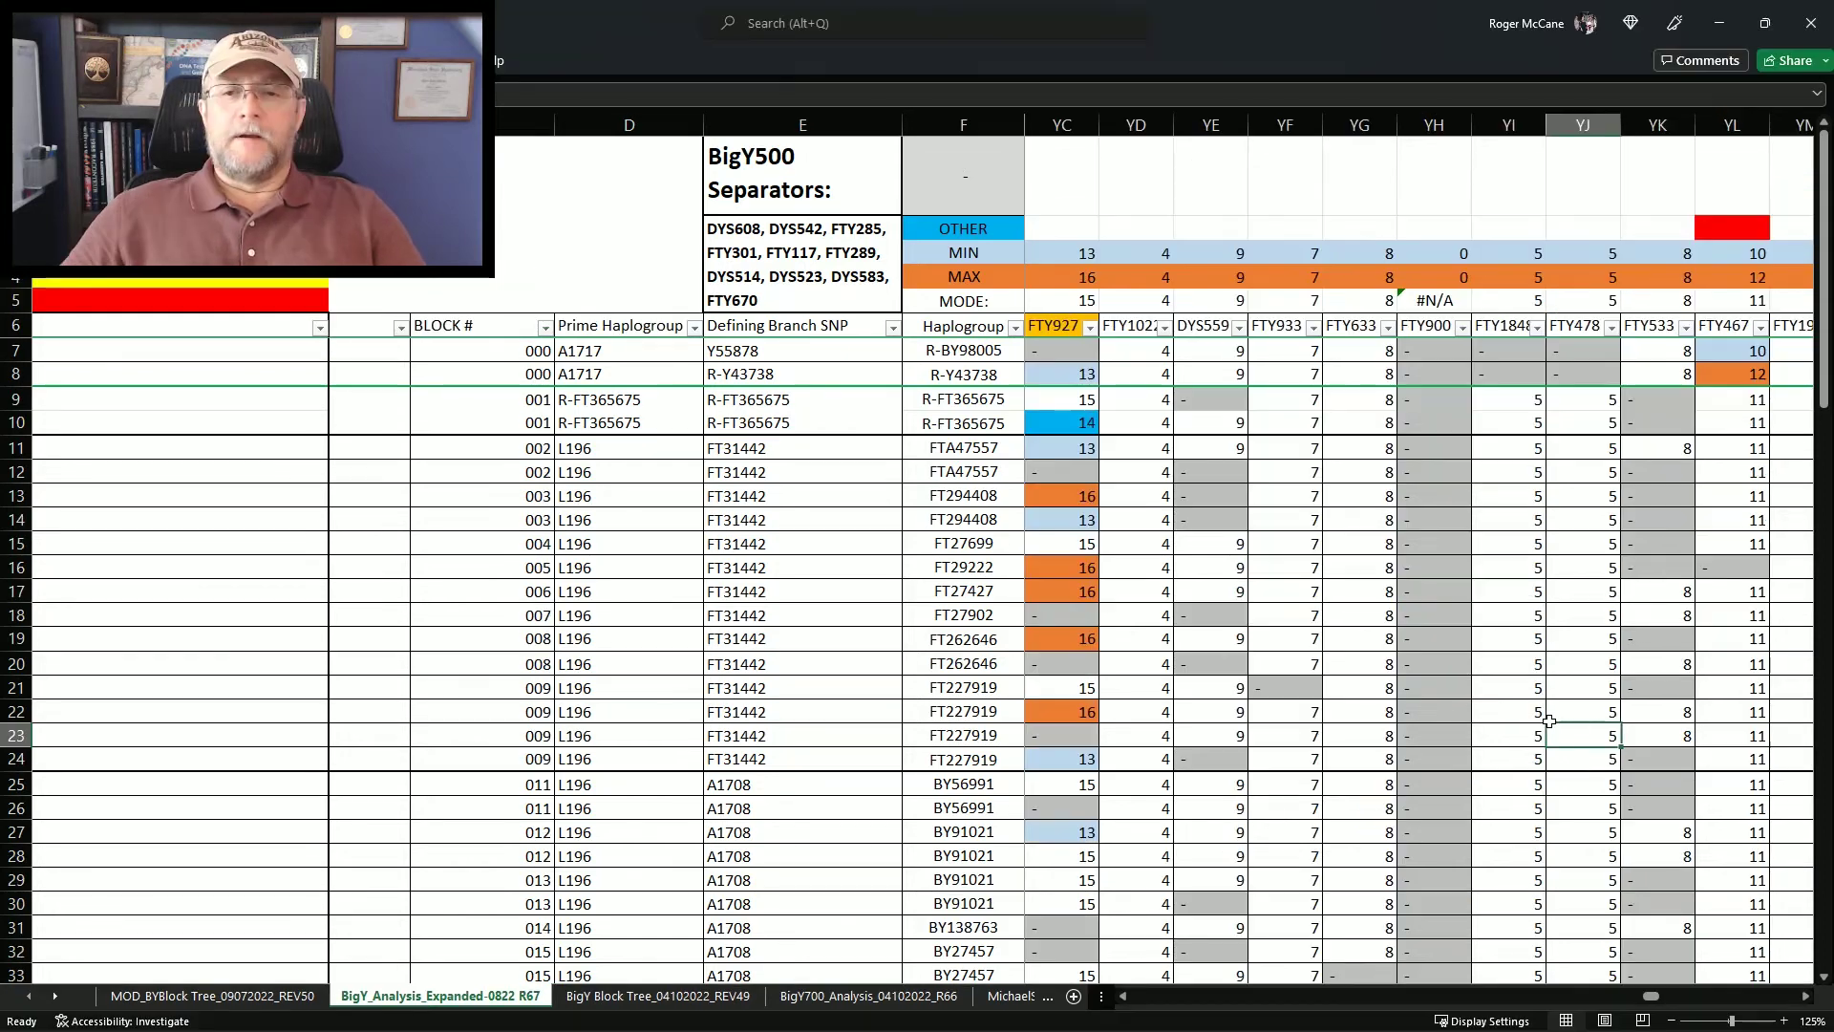
Look through the marker columns around FTY927 and FTY467 and compare their values across the haplogroup branches
key("Left")
key("Left")
key("Left")
key("Left")
key("Left")
key("Left")
key("Left")
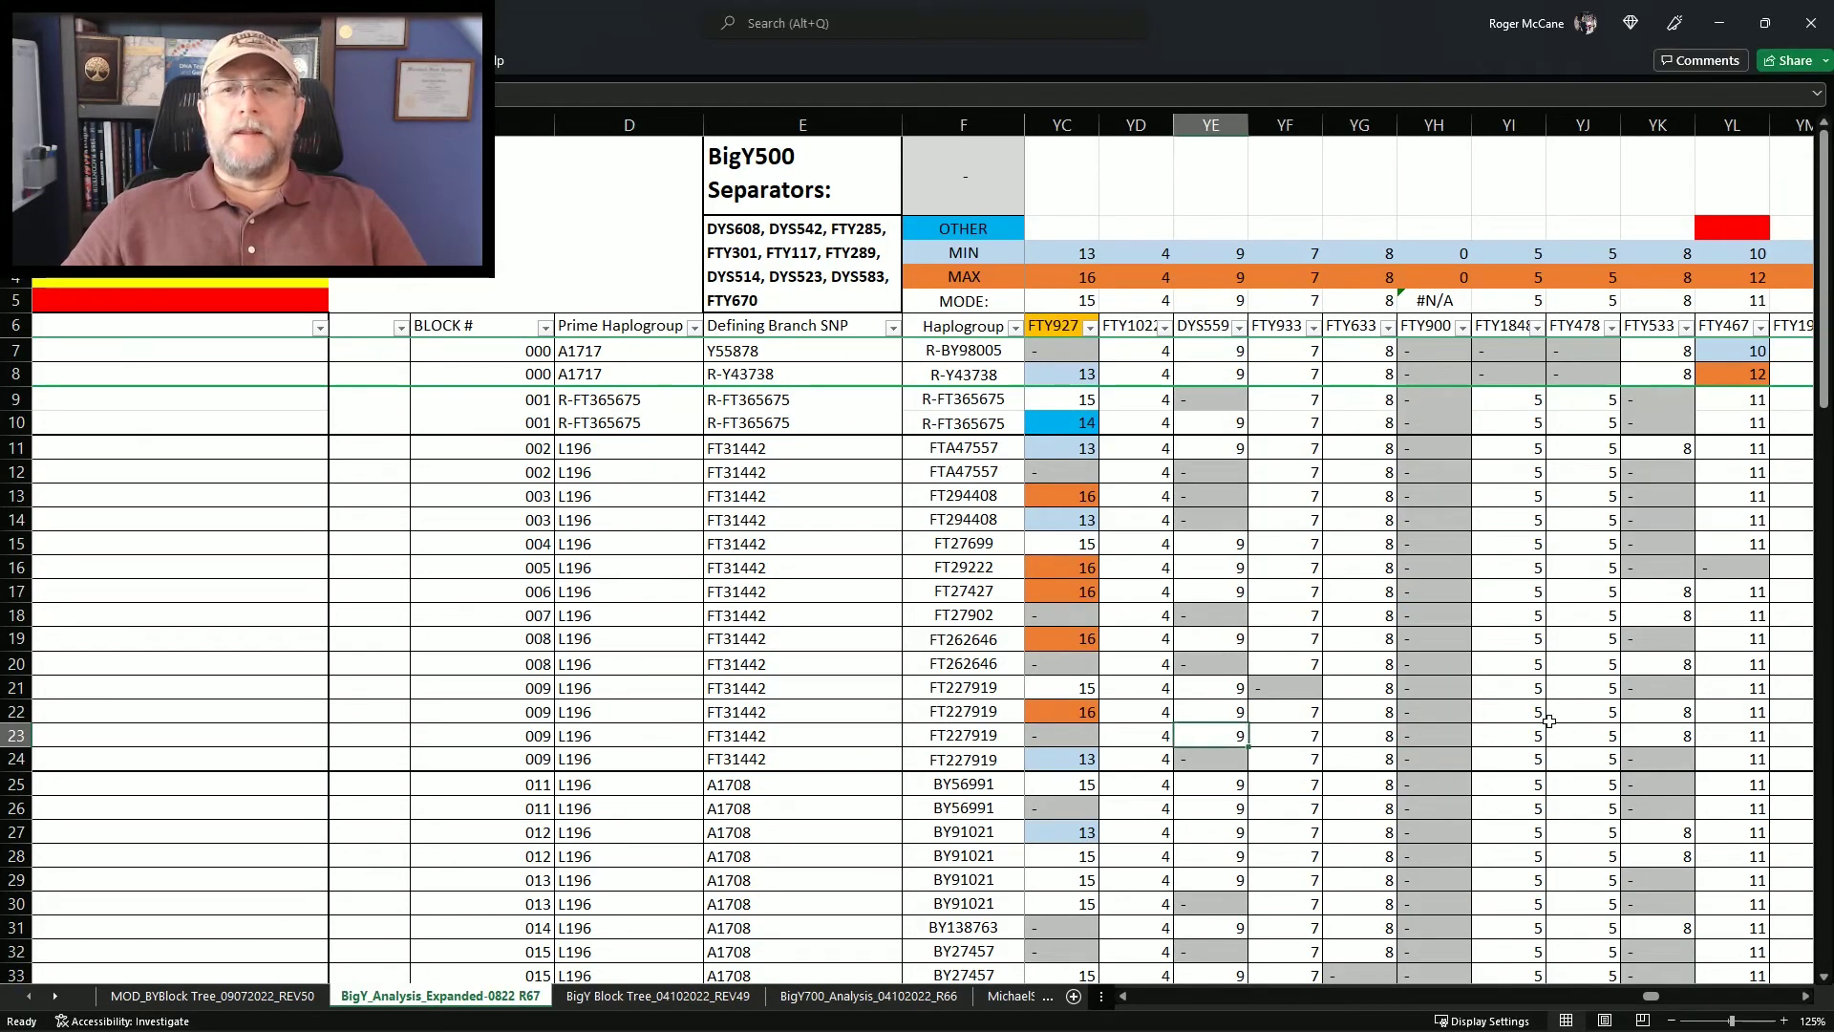
key("Left")
key("Right")
key("Right")
key("Right")
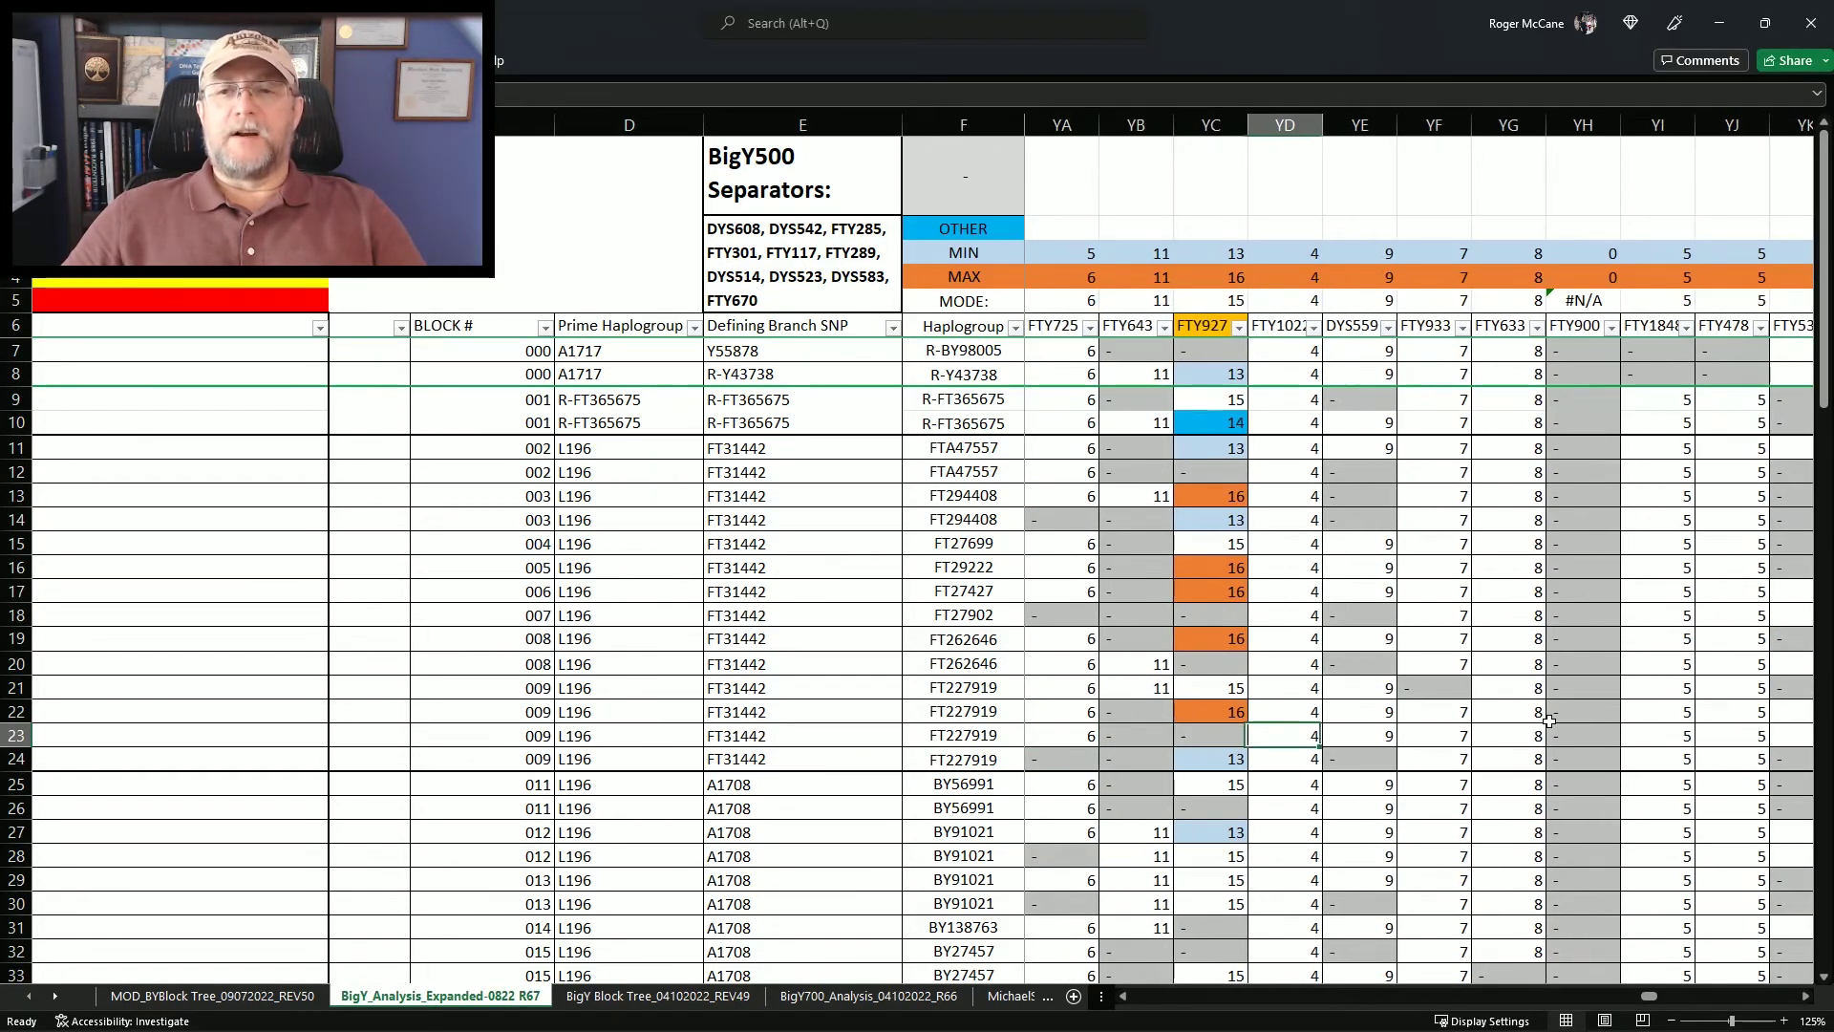
key("Right")
key("Right")
key("Right")
key("Right")
key("Right")
key("Right")
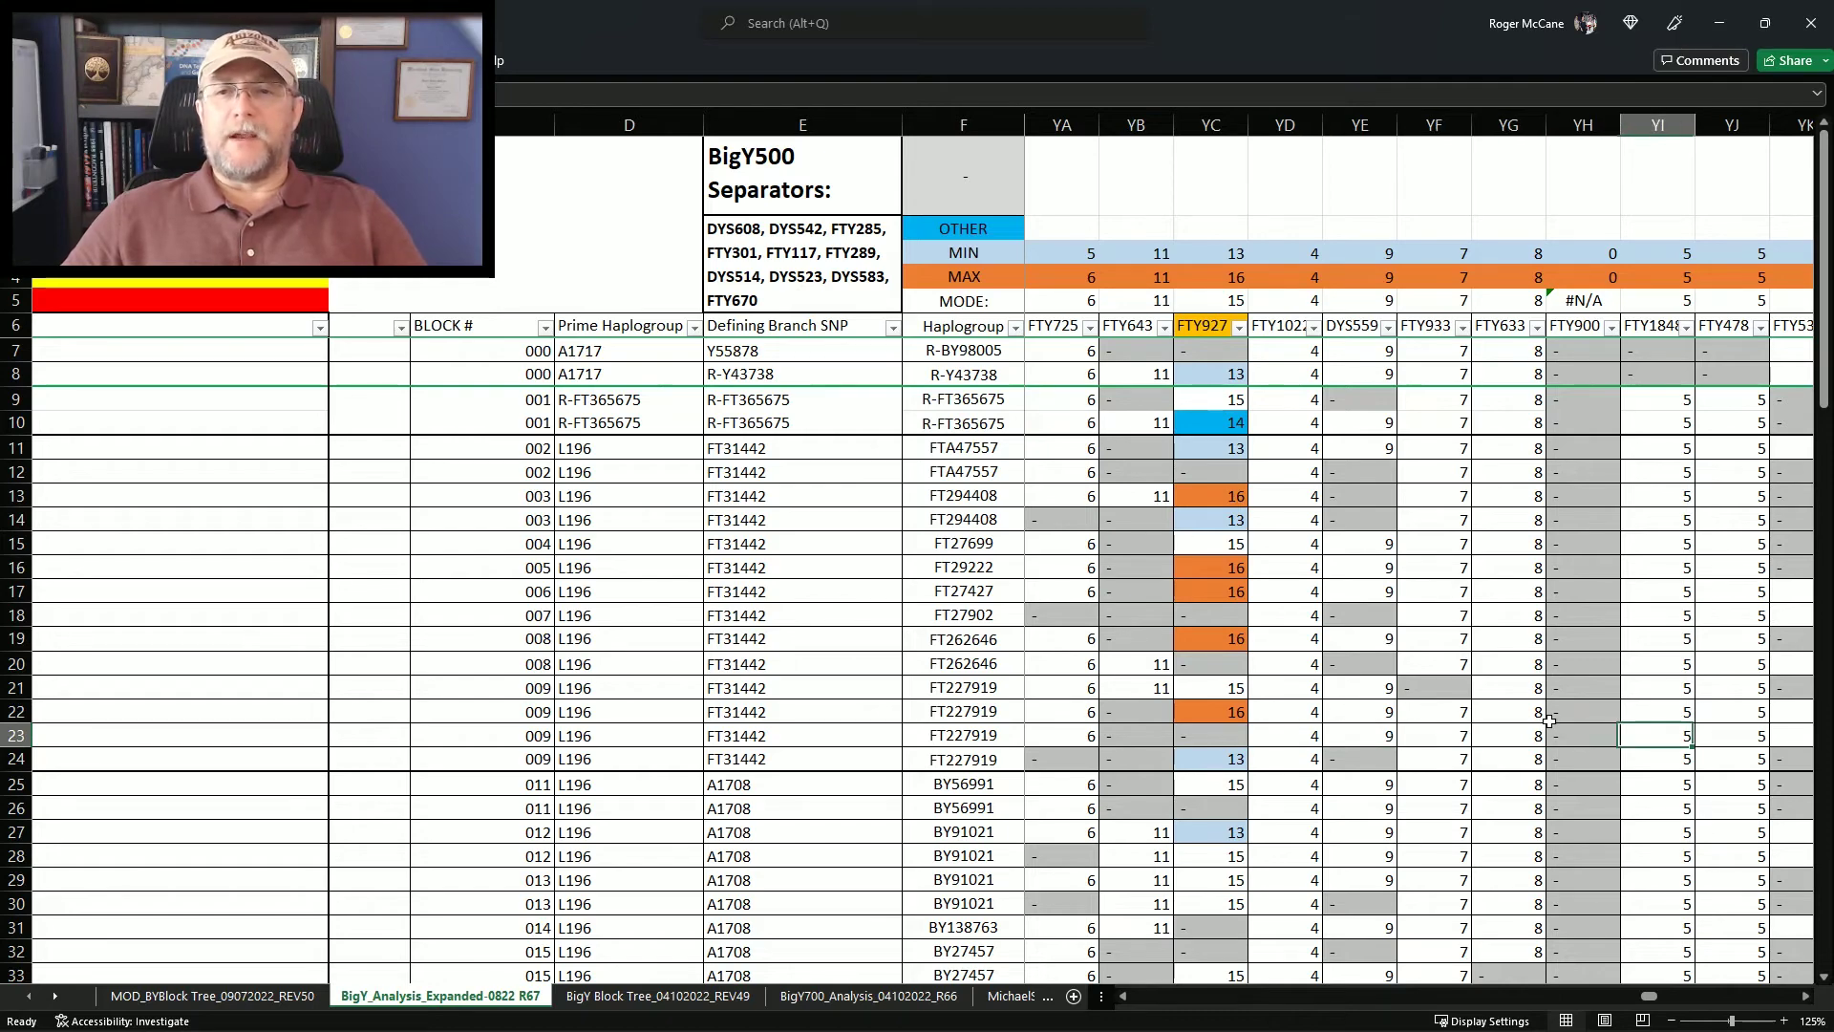
key("Right")
key("Right")
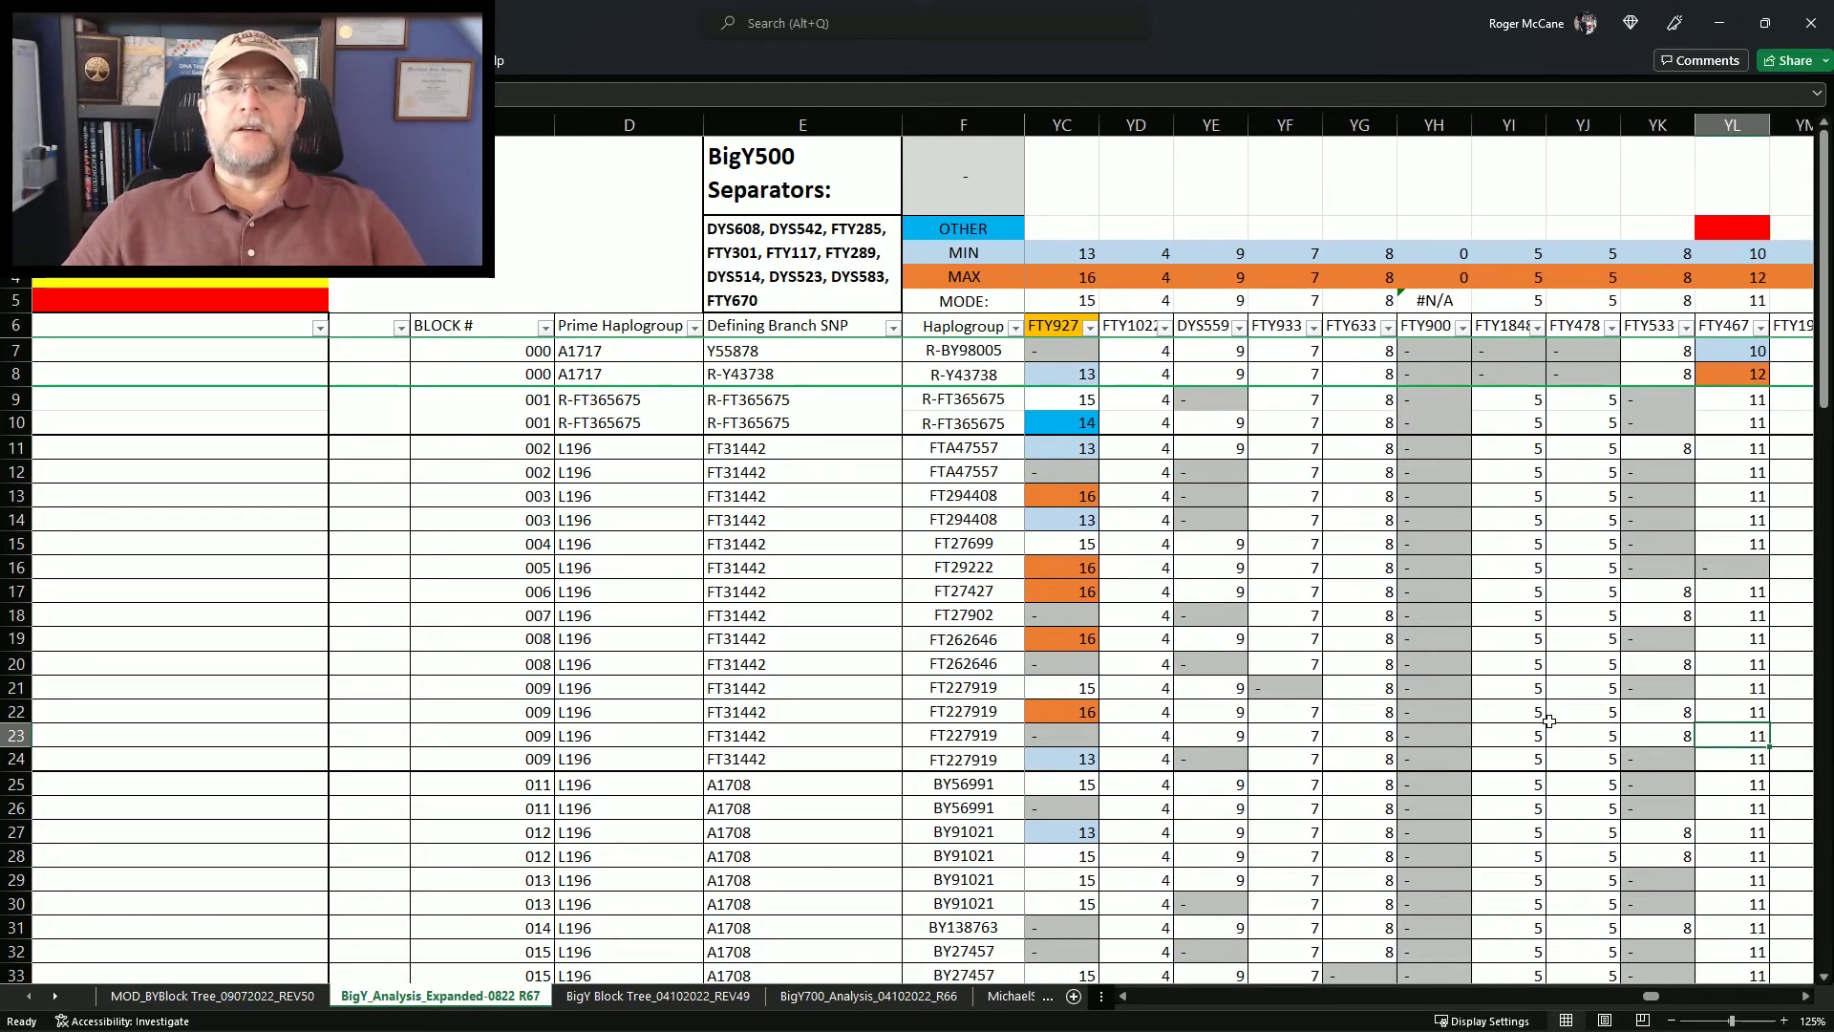
Look further along the BigY700 markers and examine the DYS612 values across the haplogroup branches
key("Right")
key("Right")
key("Right")
key("Right")
key("Right")
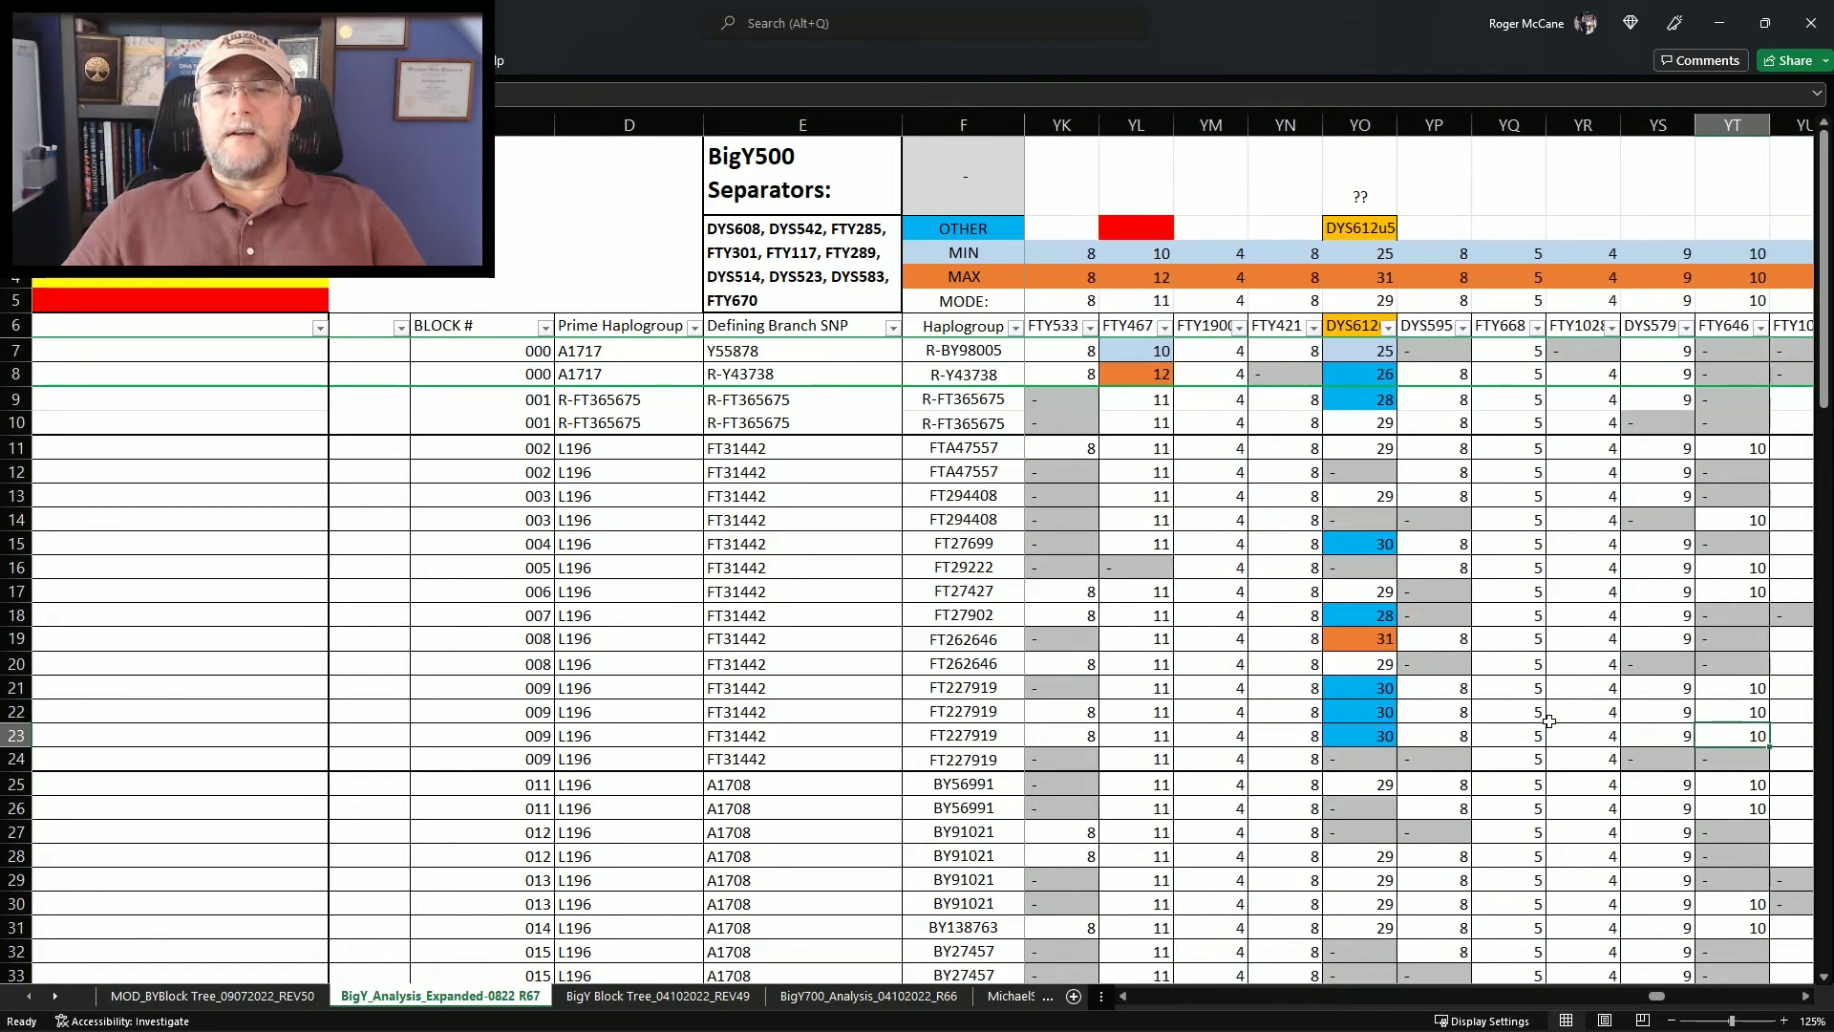
key("Right")
key("Right")
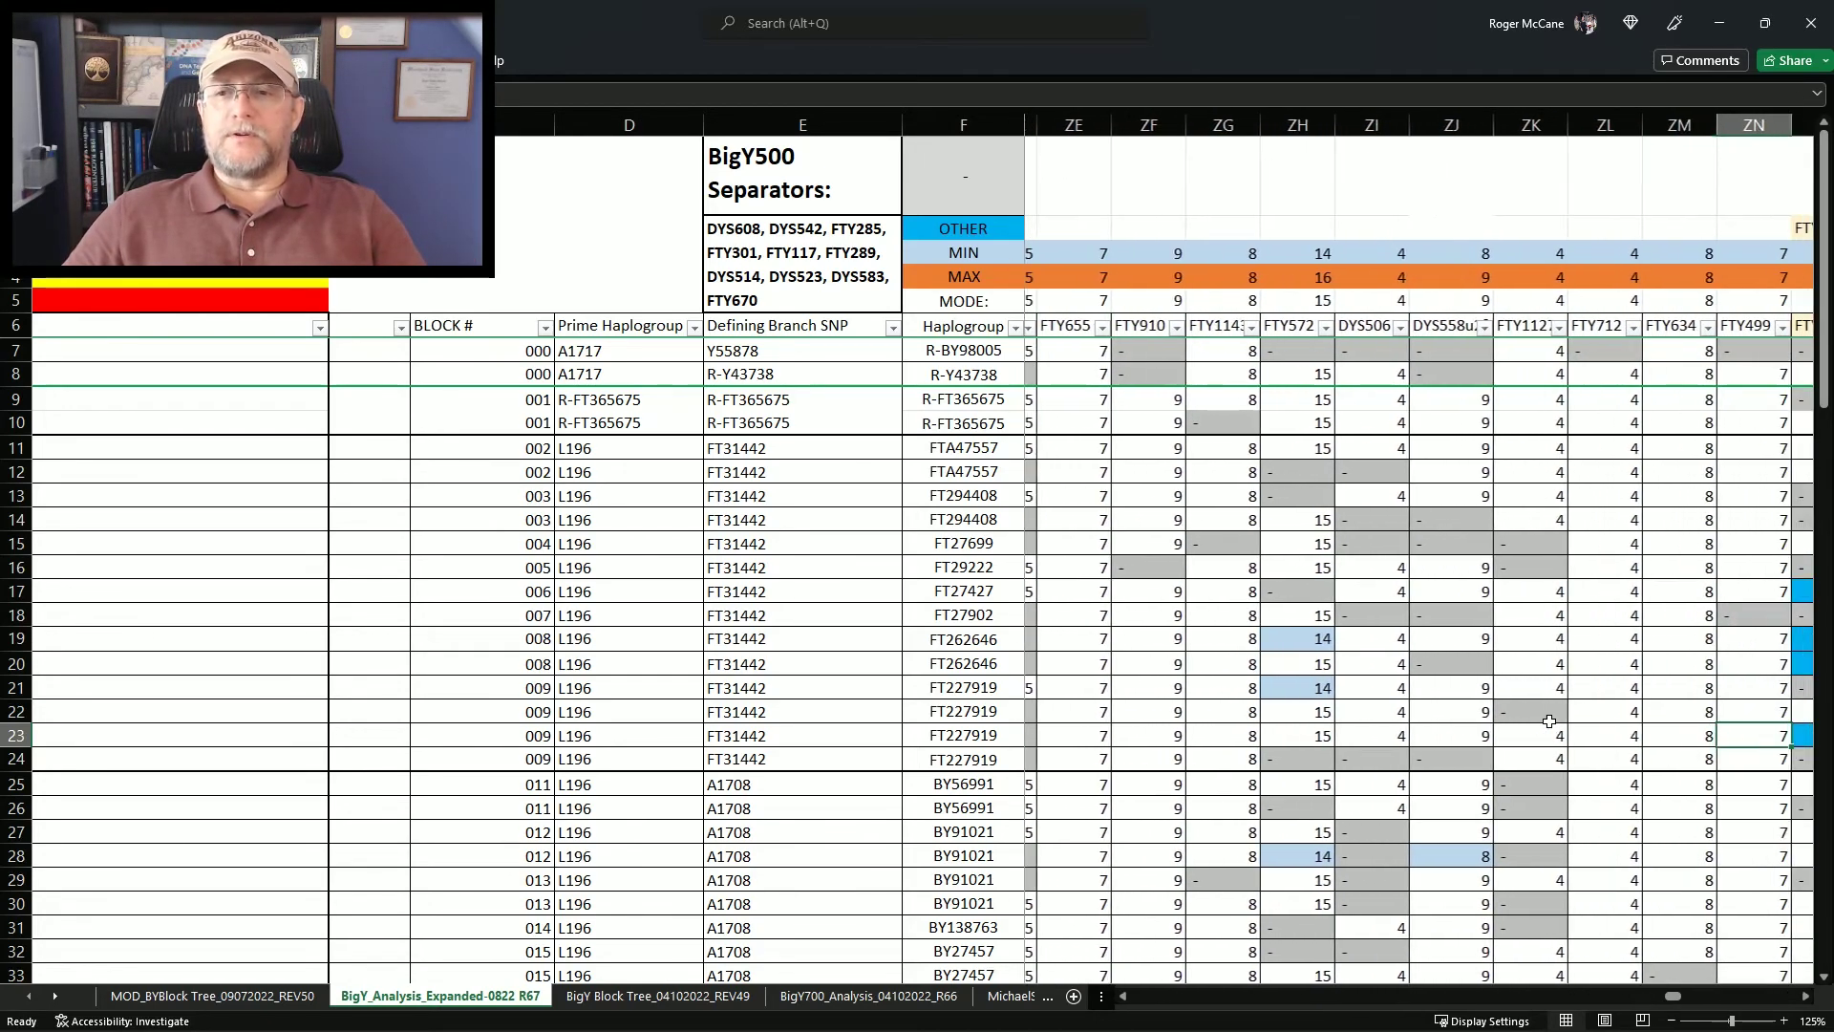
Scan the BigY700 marker columns from FTY499 to FTY986 for values that separate the haplogroup branches
key("Right")
key("Right")
key("Right")
key("Right")
key("Right")
key("Right")
key("Right")
key("Right")
key("Right")
key("Right")
key("Right")
key("Right")
key("Right")
key("Right")
key("Right")
key("Right")
key("Right")
key("Right")
key("Right")
key("Right")
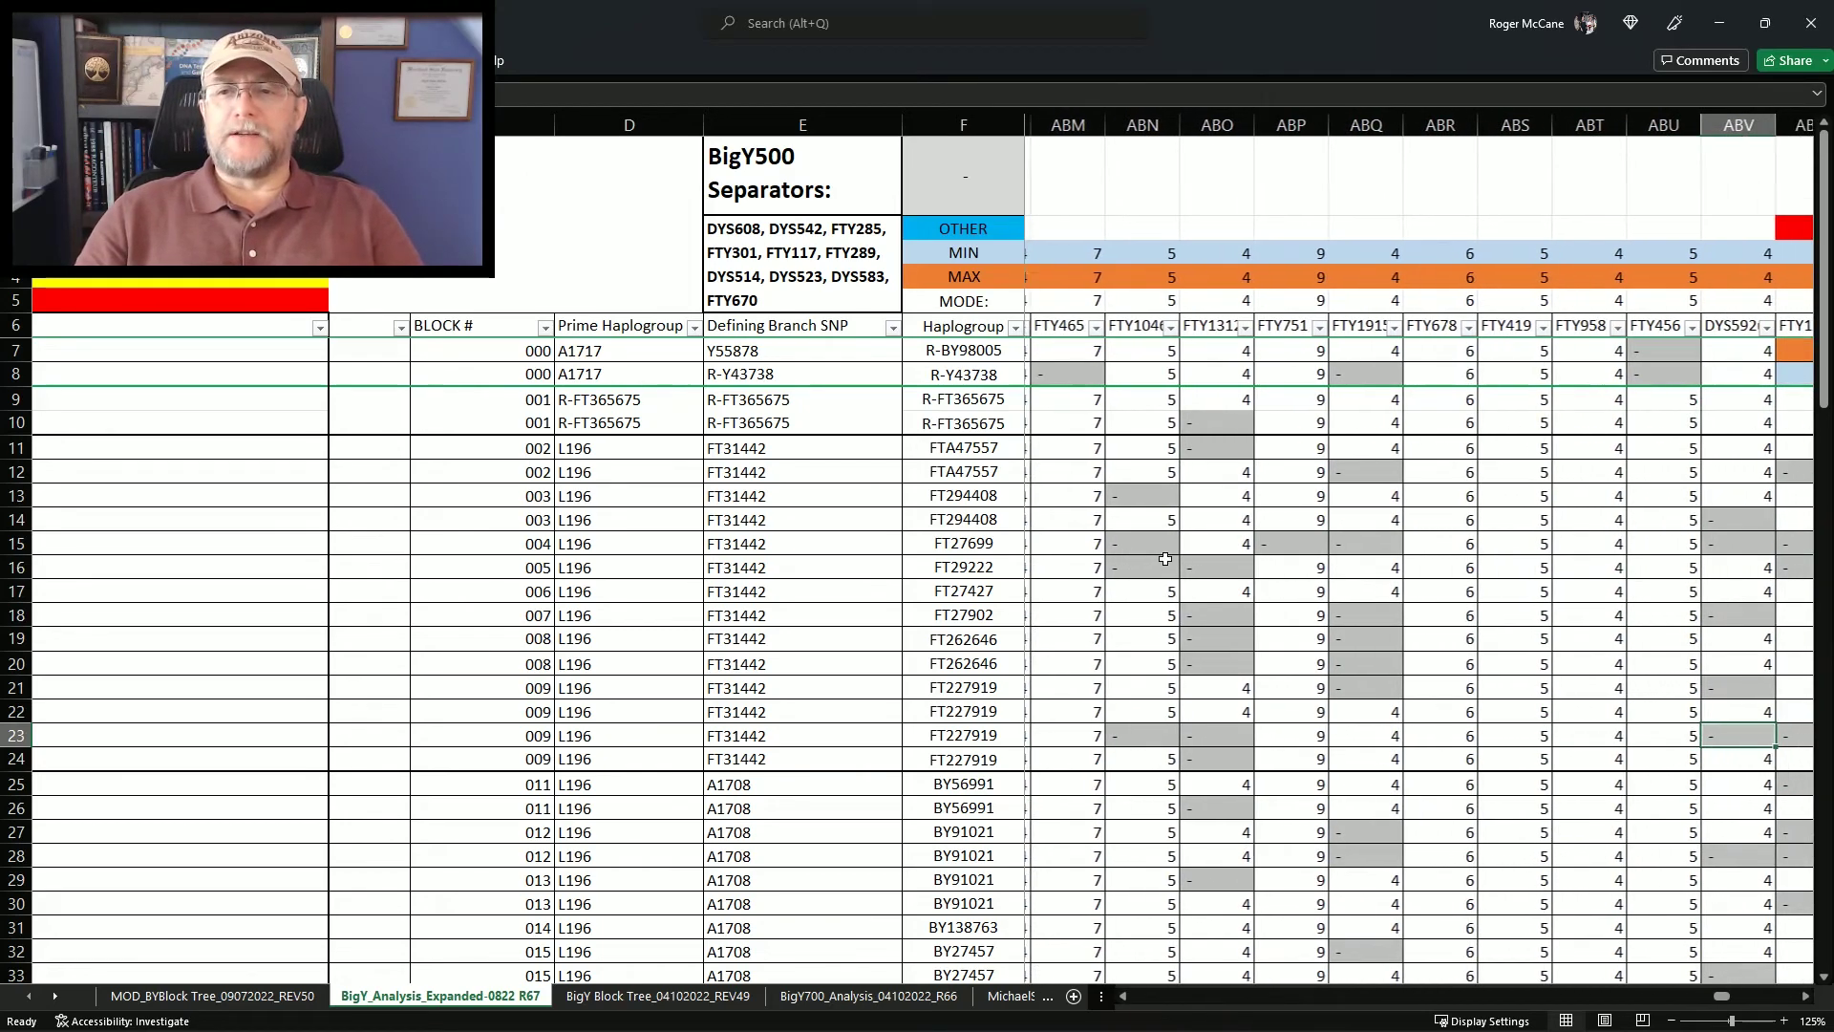
key("Right")
key("Right")
key("Right")
key("Right")
key("Right")
key("Right")
key("Right")
key("Right")
key("Right")
key("Right")
key("Right")
key("Right")
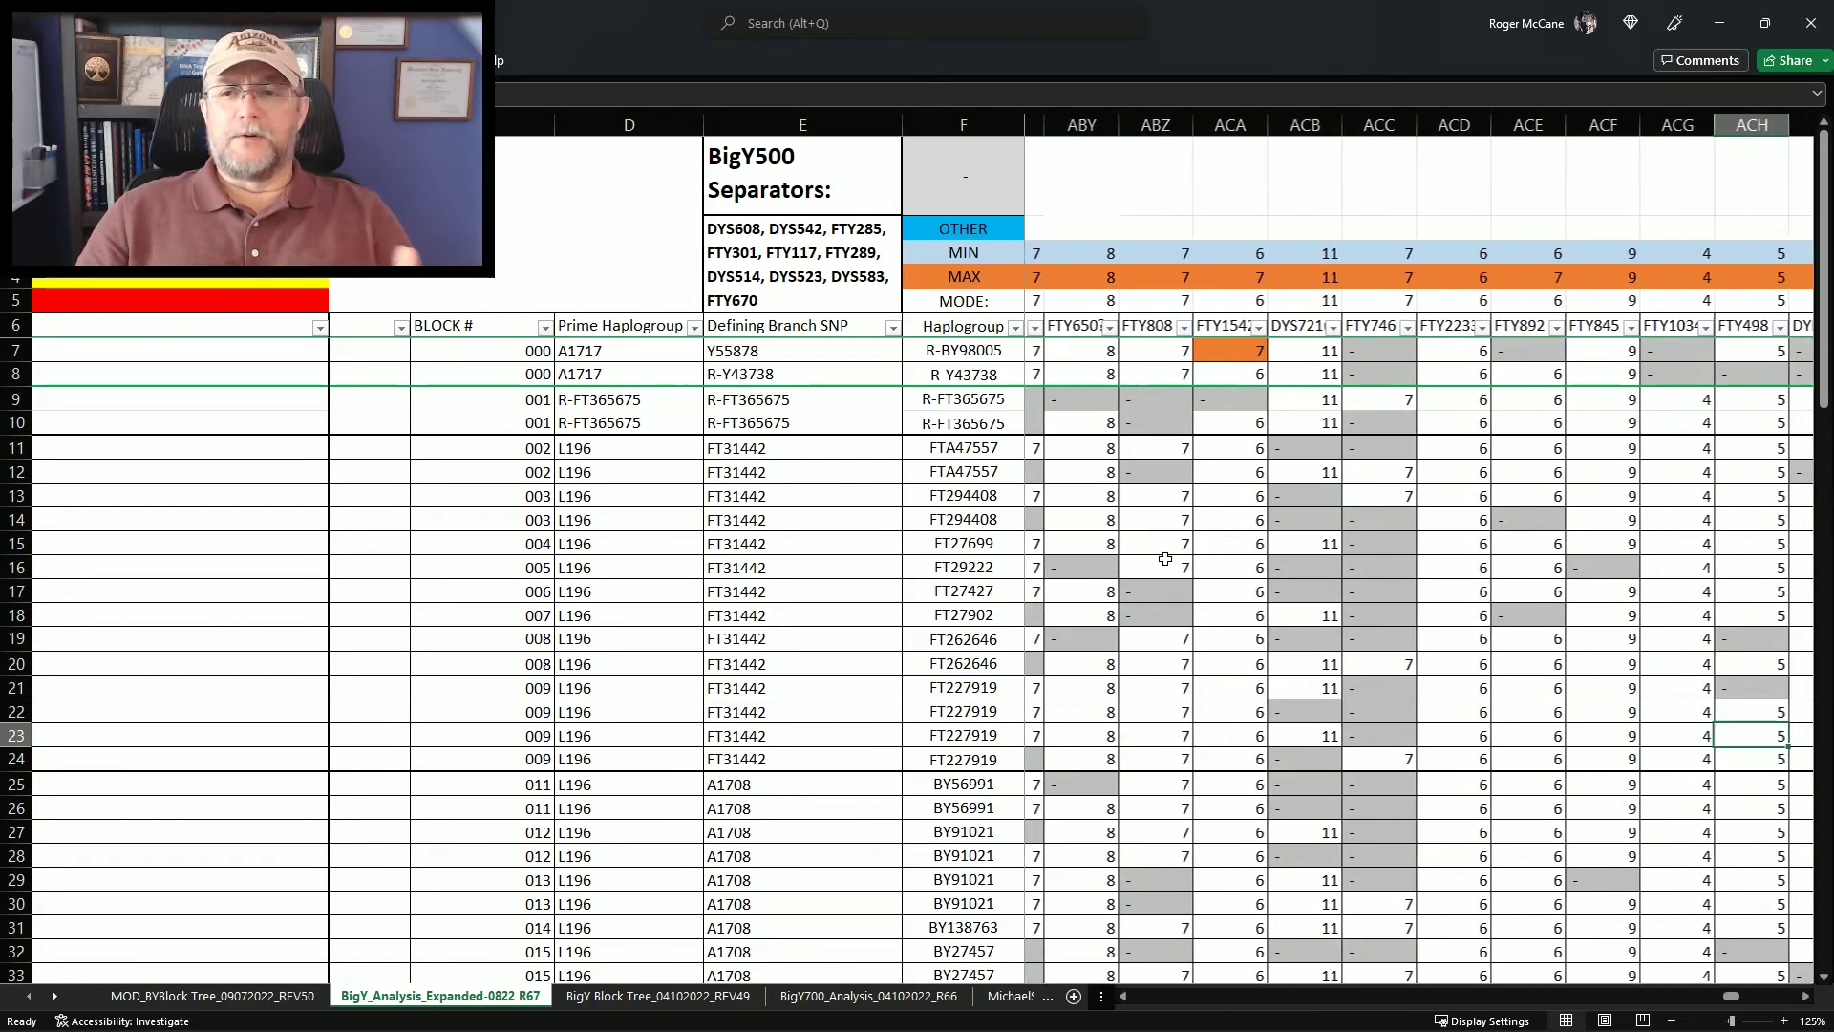
key("Right")
key("Right")
key("Right")
key("Right")
key("Right")
key("Right")
key("Right")
key("Right")
key("Right")
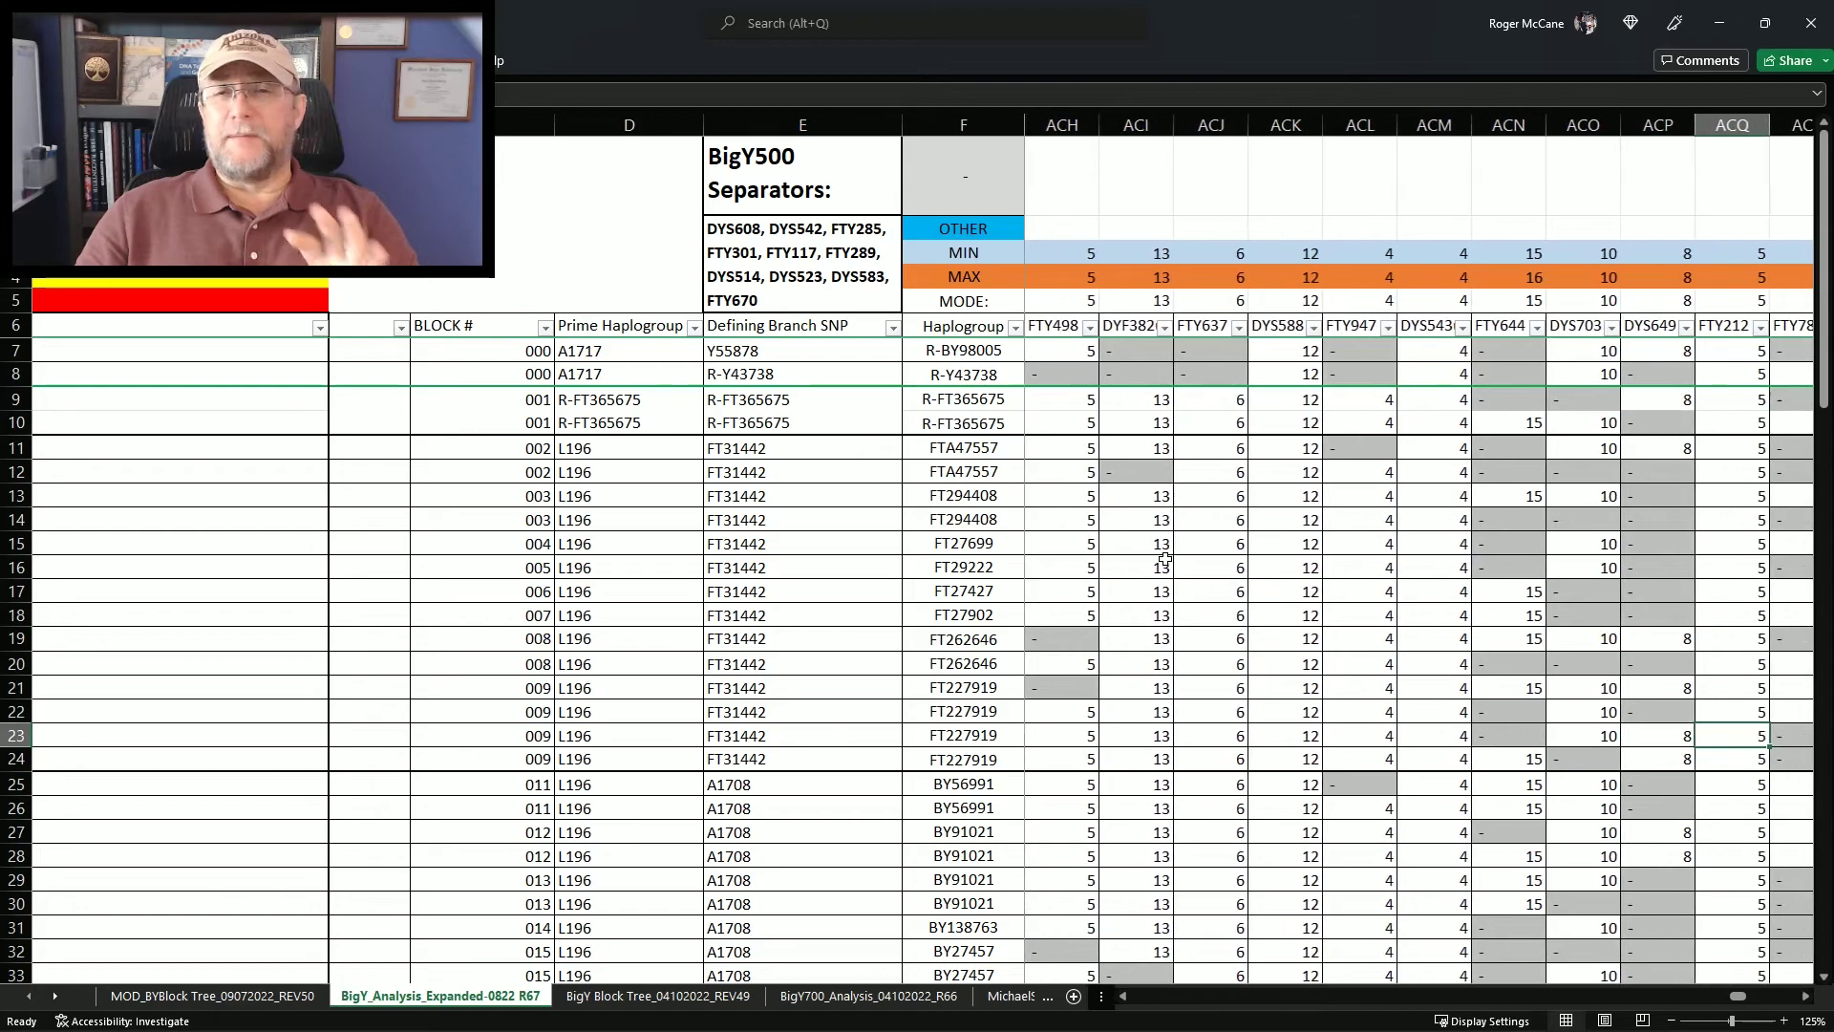
key("Right")
key("Right")
key("Right")
key("Right")
key("Right")
key("Right")
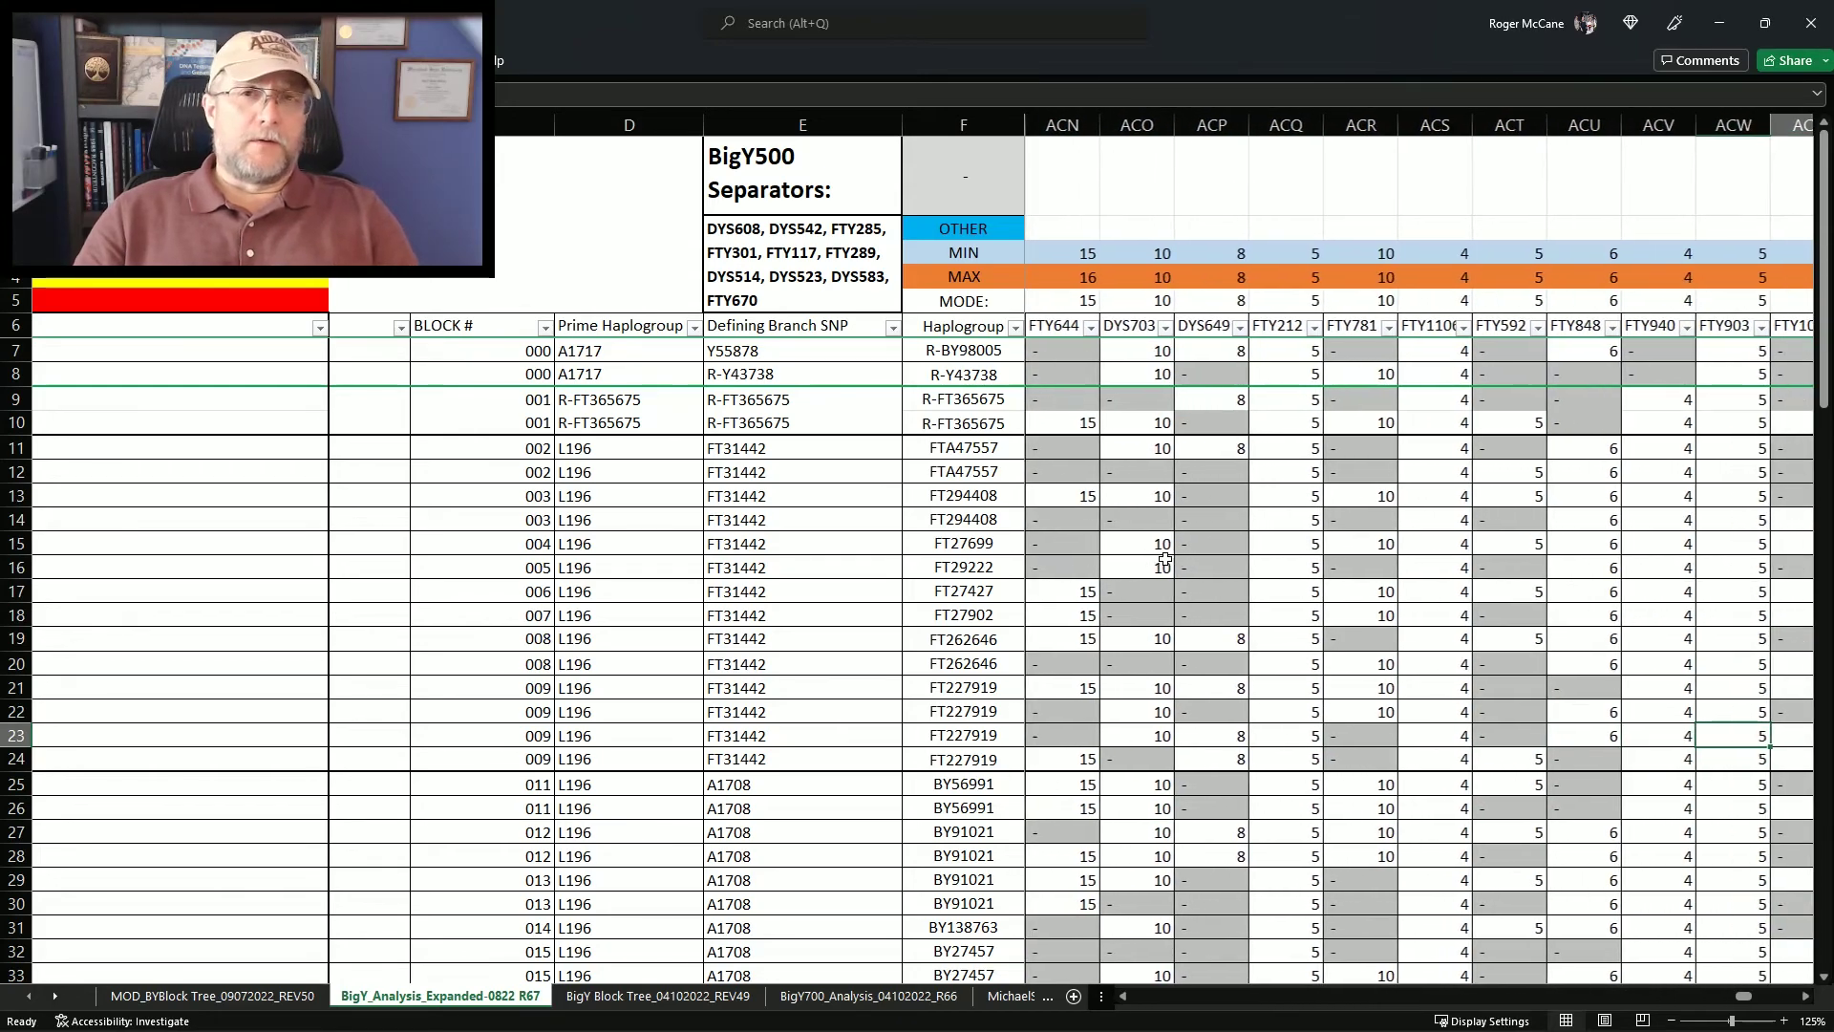
key("Right")
key("Right")
key("Right")
key("Right")
key("Right")
key("Right")
key("Right")
key("Right")
key("Right")
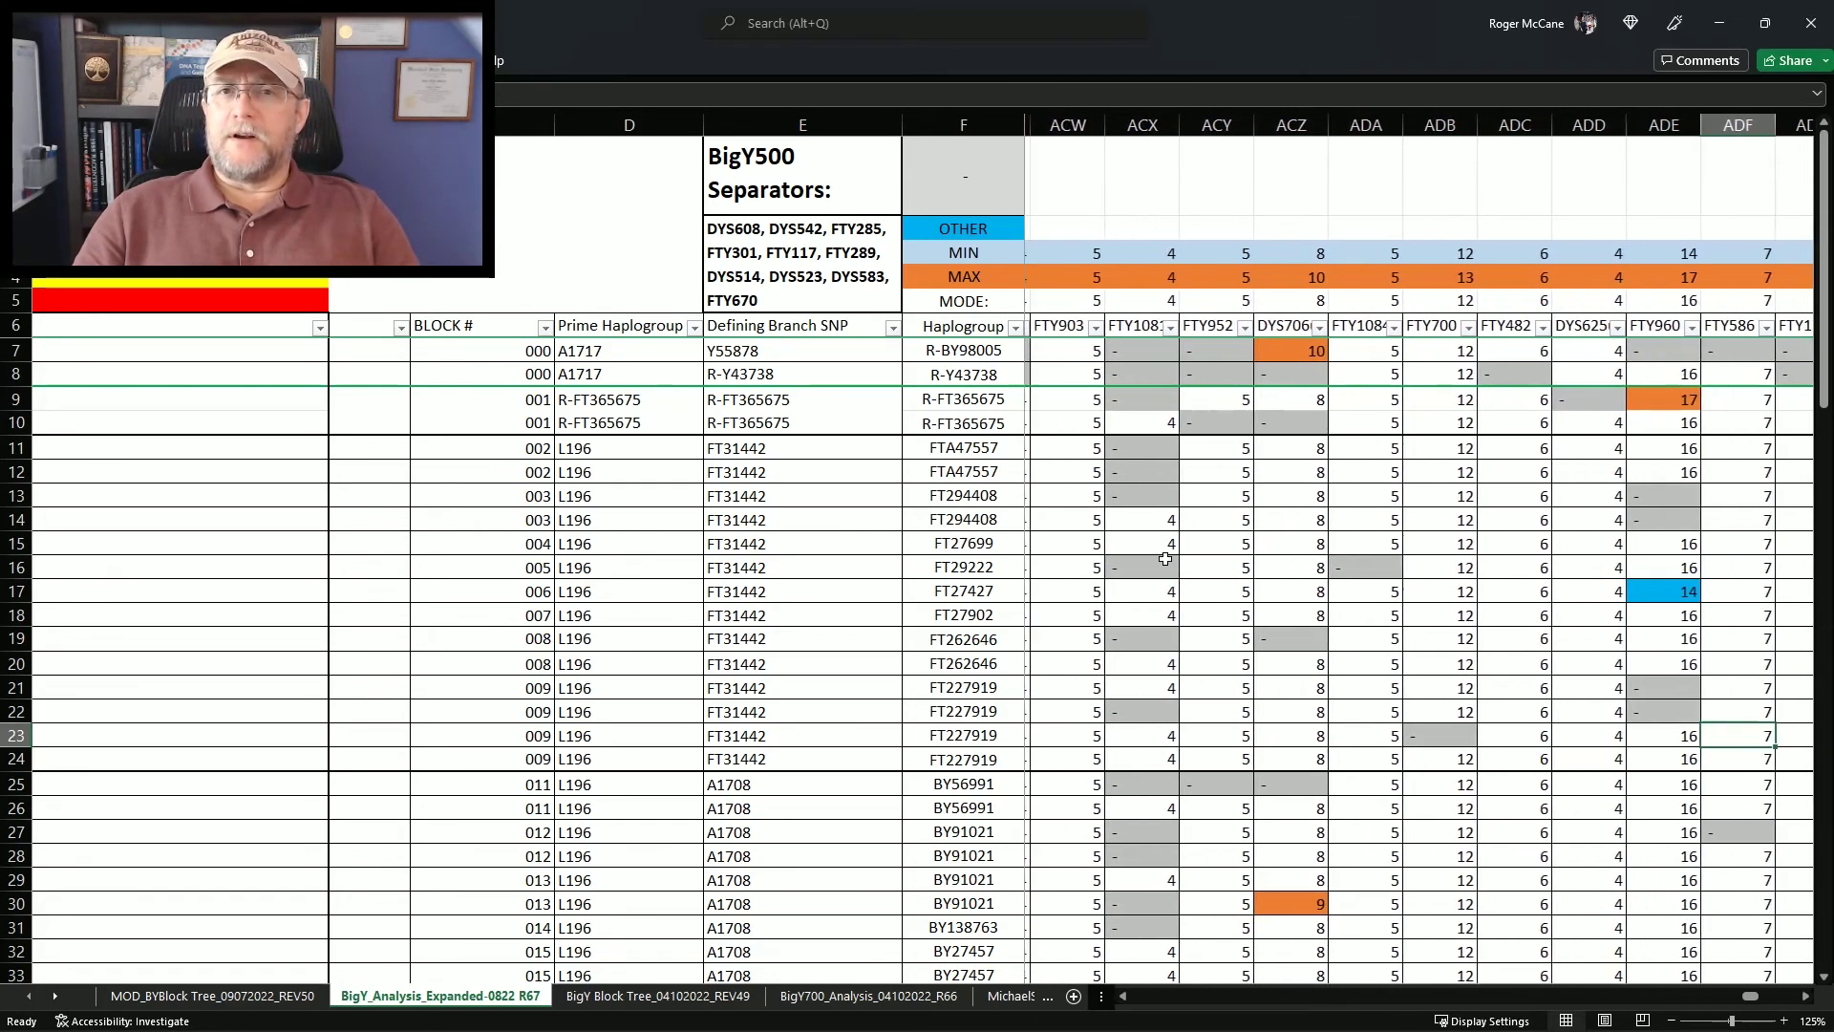
key("Right")
key("Right")
key("Right")
key("Right")
key("Right")
key("Right")
key("Right")
key("Right")
key("Right")
key("Right")
key("Right")
key("Right")
key("Right")
key("Right")
key("Right")
key("Right")
key("Right")
key("Right")
key("Right")
key("Right")
Select the DYS517u1 label above the DYS517 marker and examine that column's values for the FT31442 rows
key("Up")
key("Up")
key("Up")
key("Up")
key("Up")
key("Up")
key("Up")
key("Up")
key("Up")
key("Up")
key("Up")
key("Up")
key("Up")
key("Up")
key("Up")
key("Up")
key("Up")
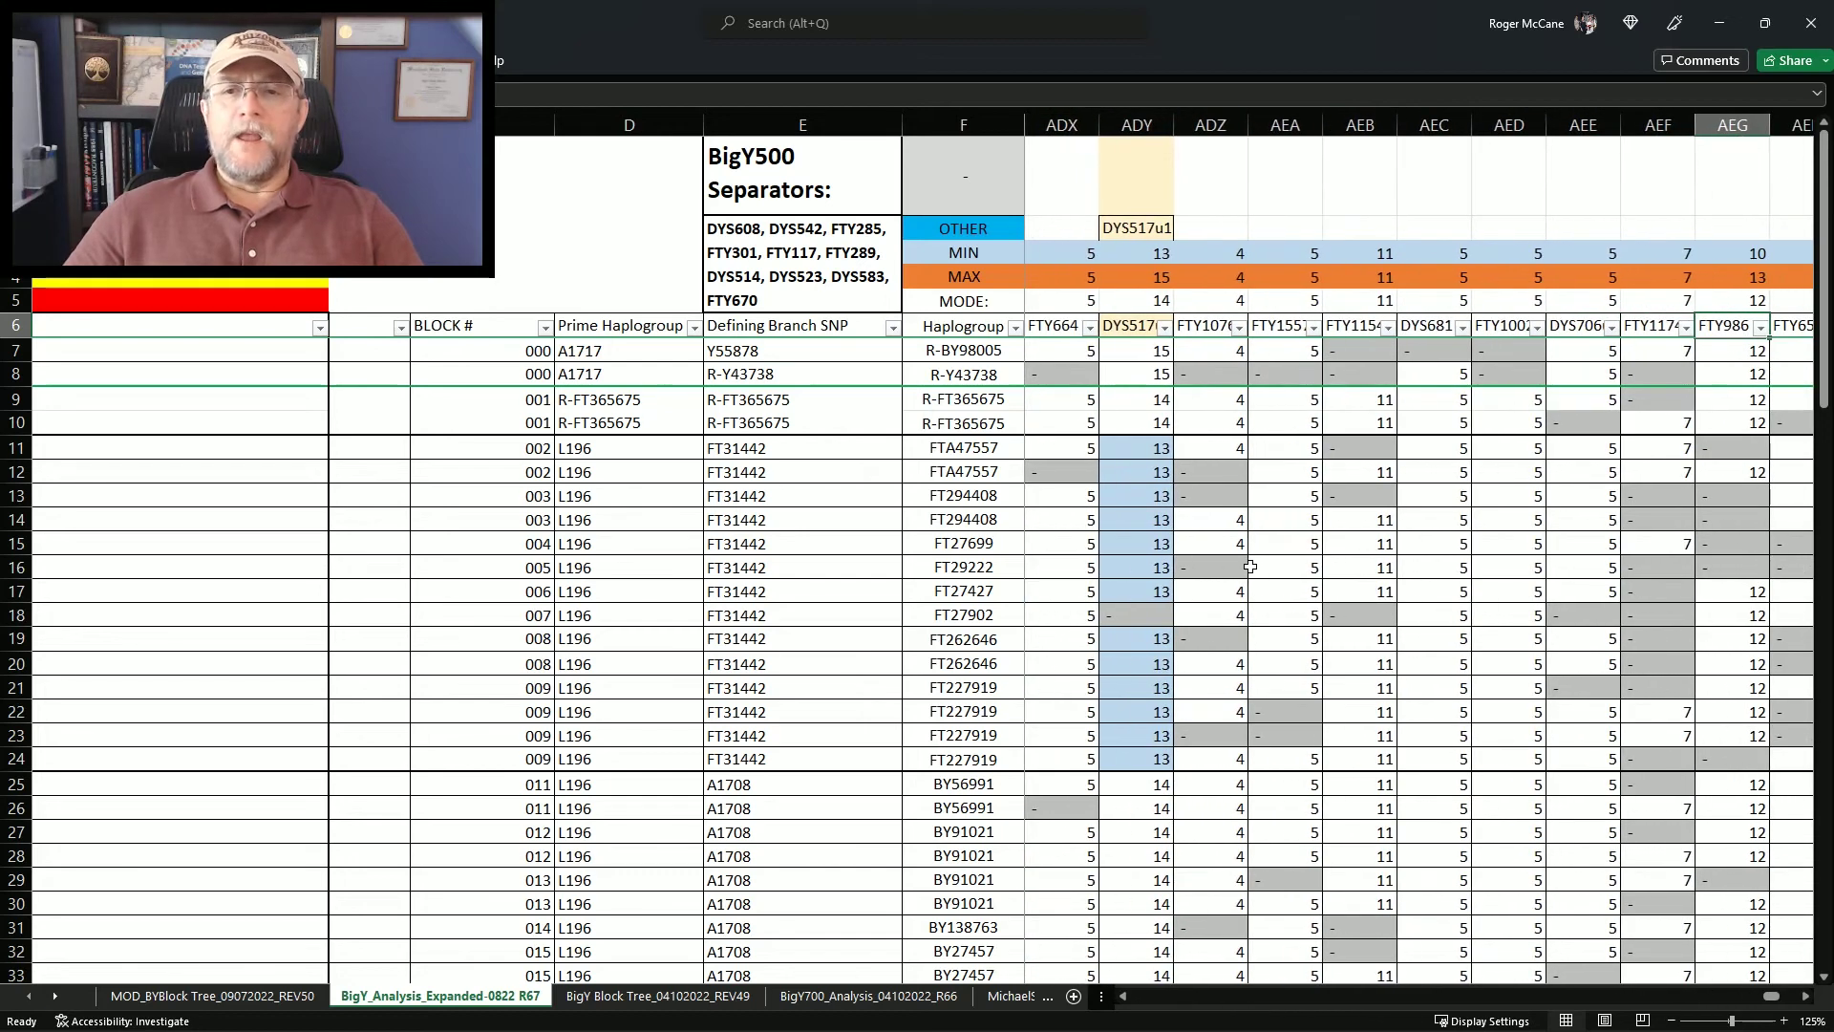
left_click(1159, 224)
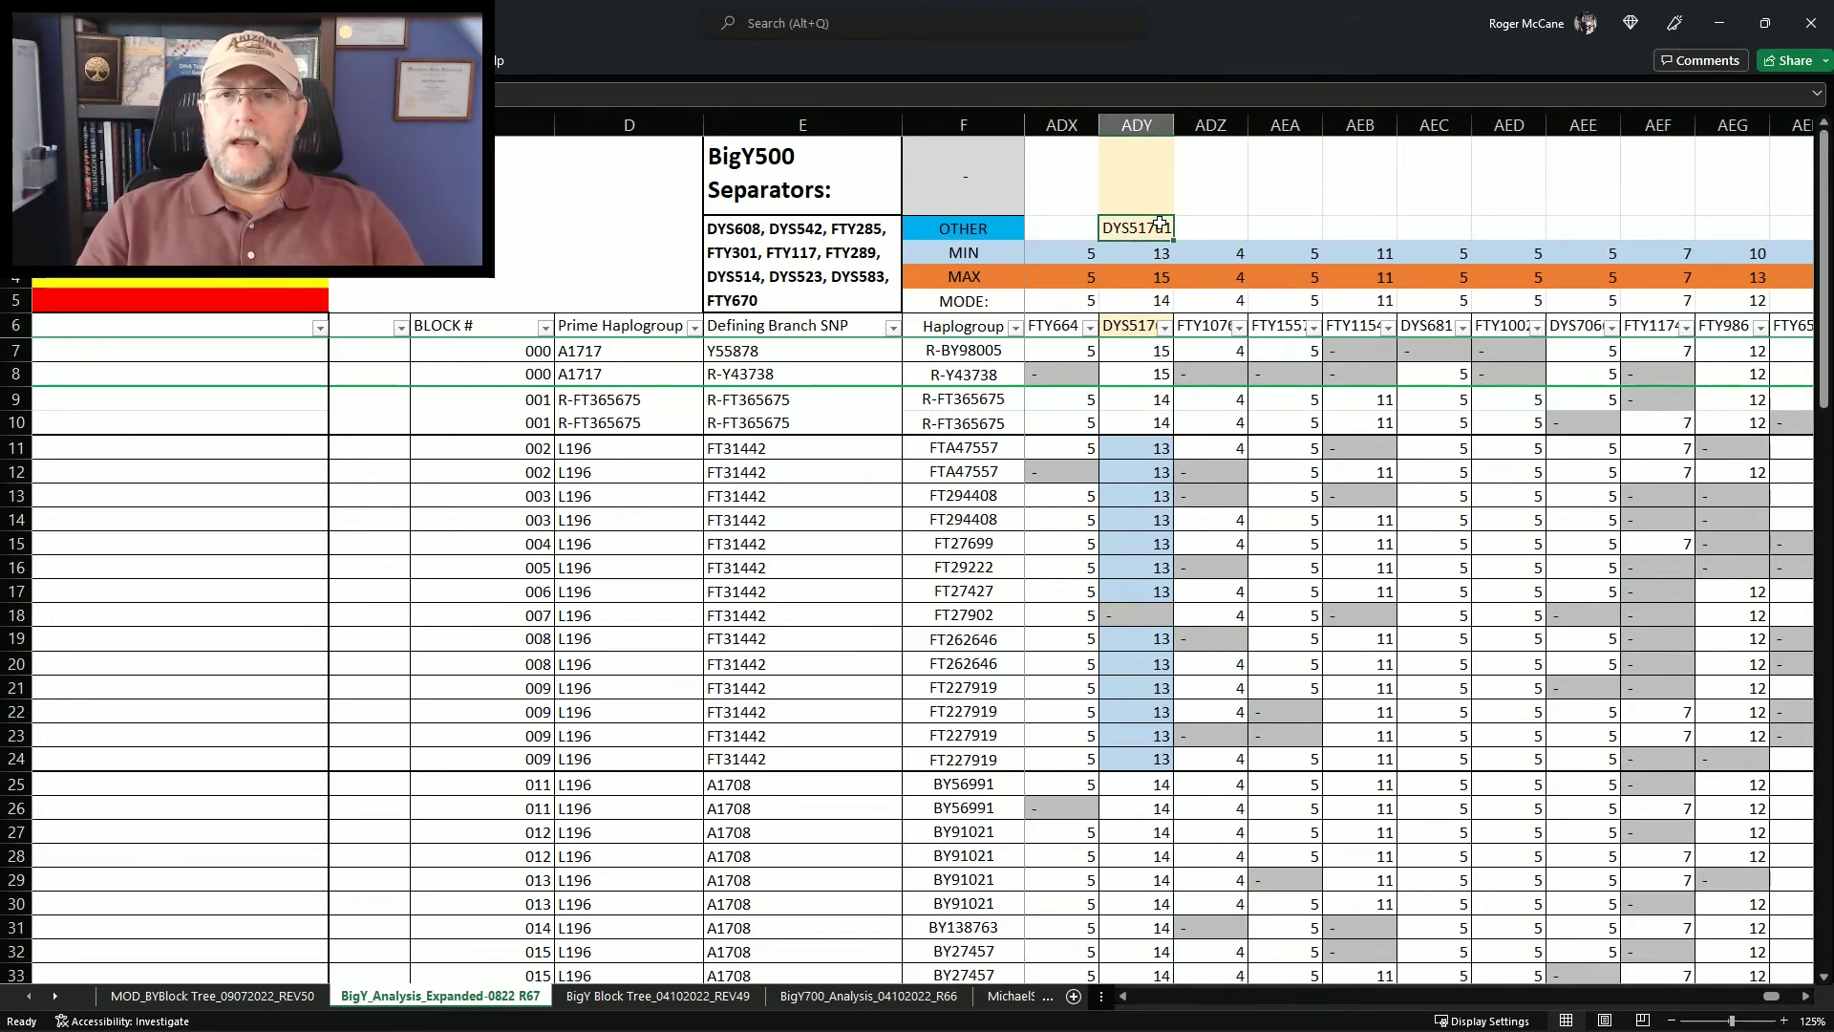